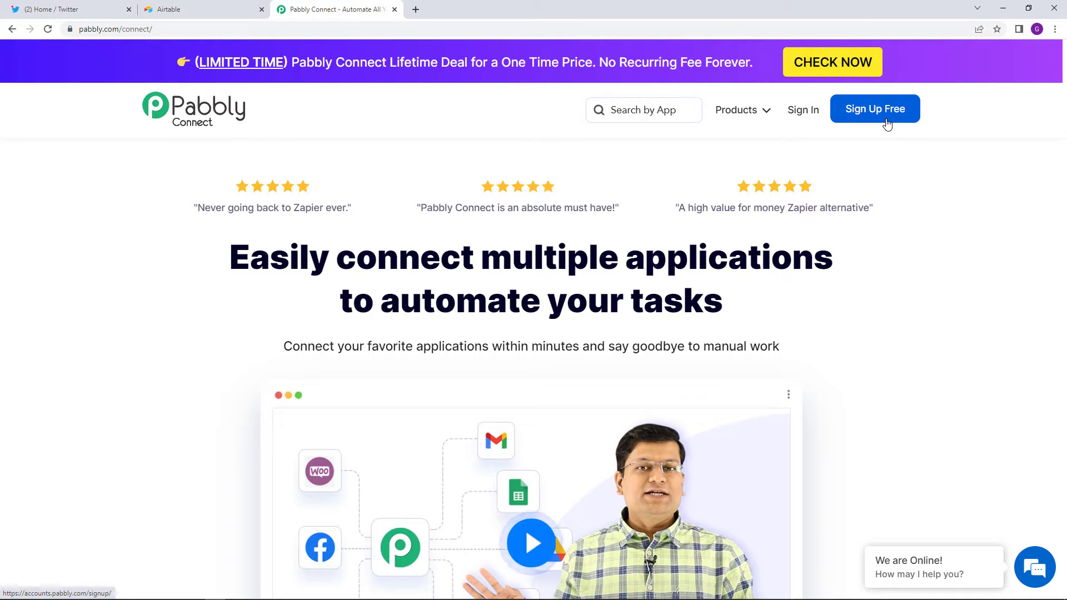
# - Sign in, open Pabbly Connect, and create a workflow named 'Twitter To Airtable Automation'
pyautogui.click(815, 121)
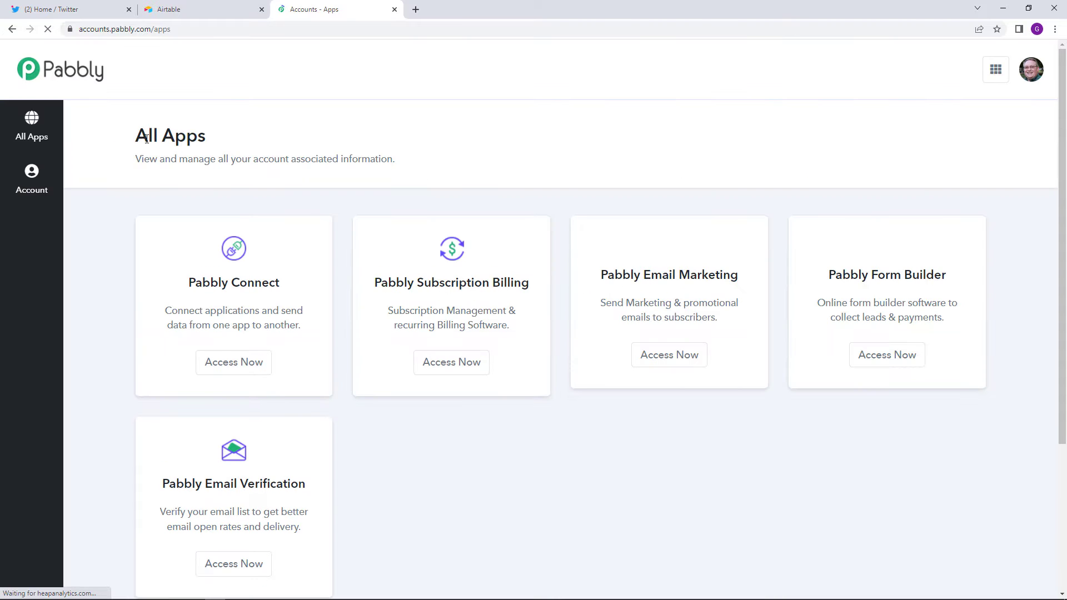
pyautogui.click(247, 370)
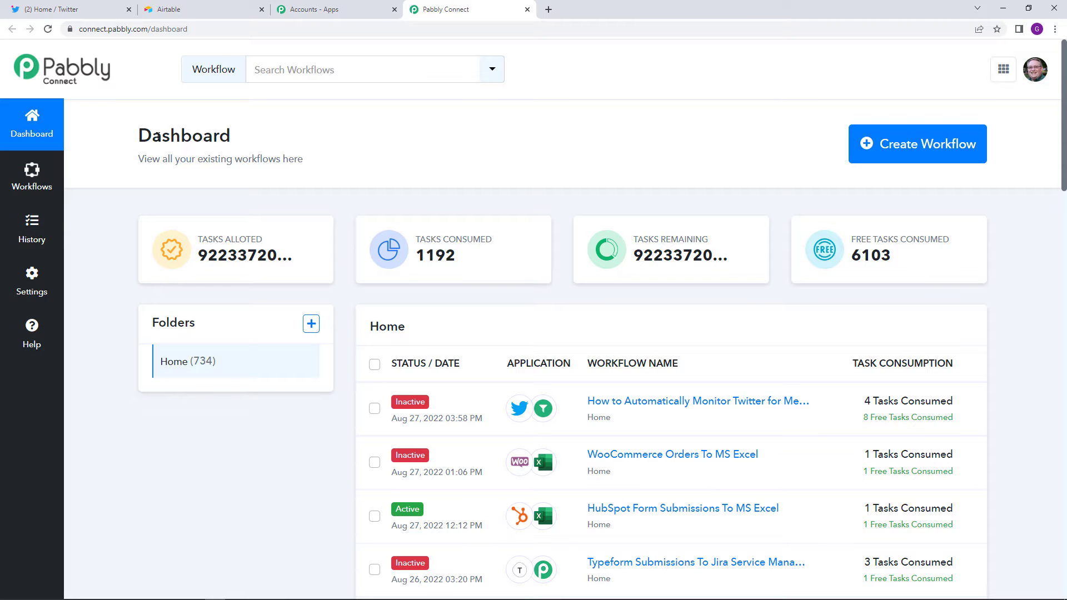
pyautogui.click(923, 145)
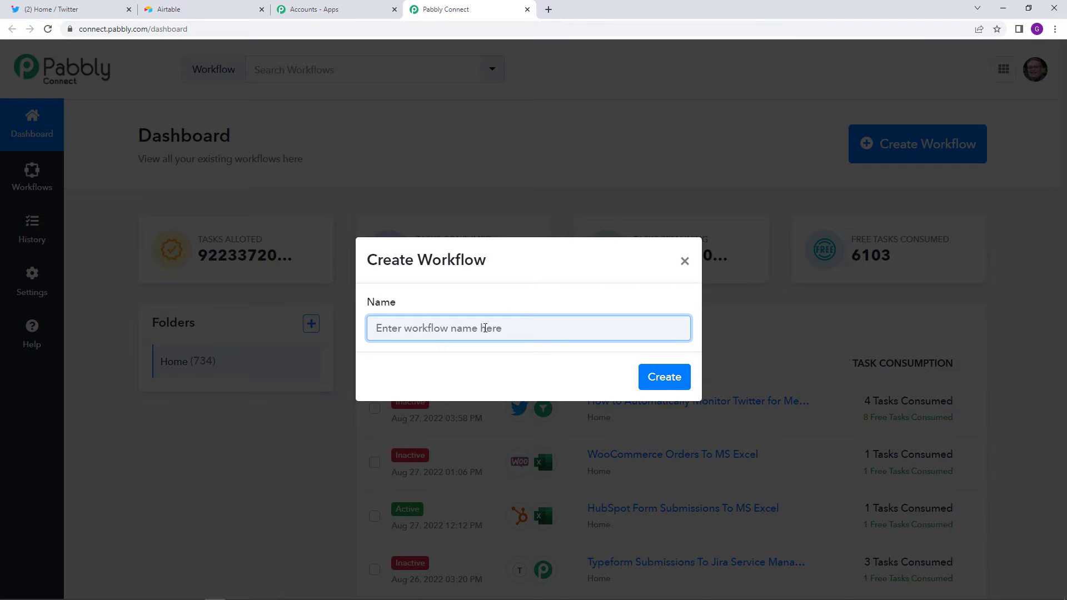
pyautogui.write('Twitter To A')
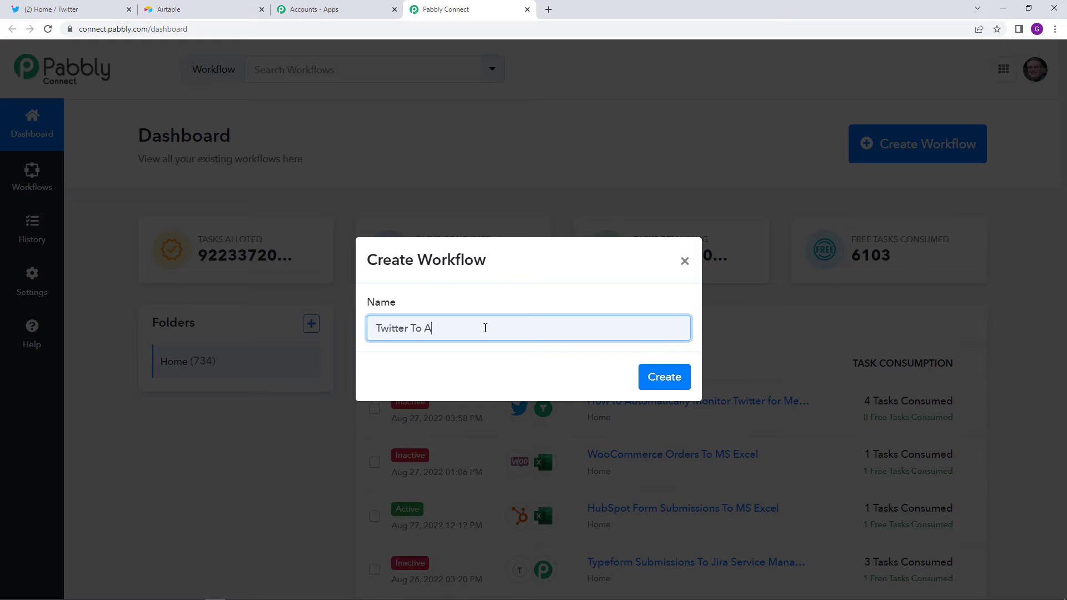
pyautogui.write('irtable Automation')
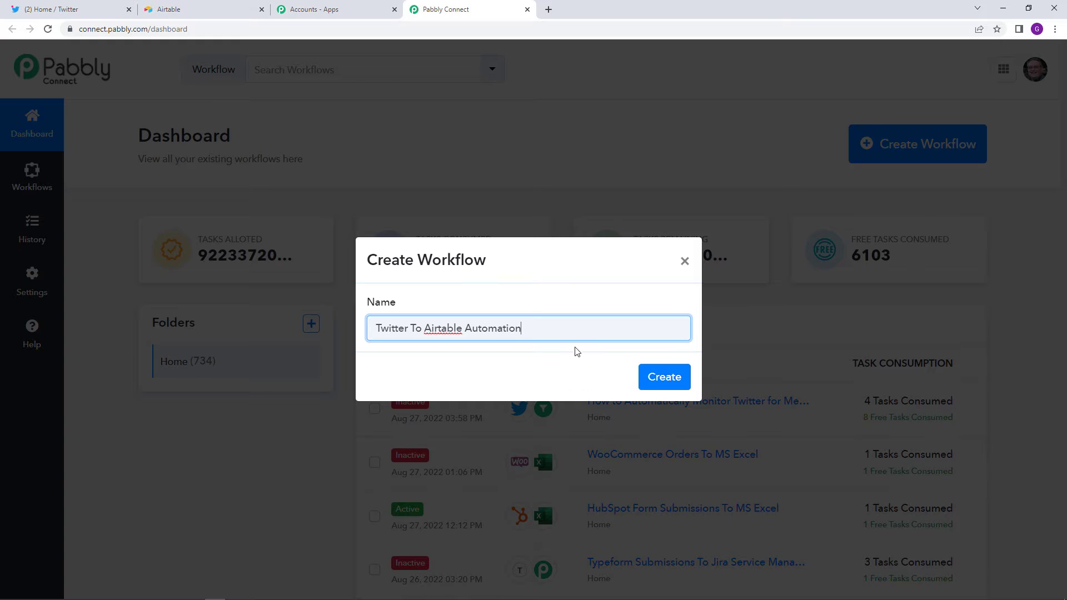
pyautogui.click(666, 378)
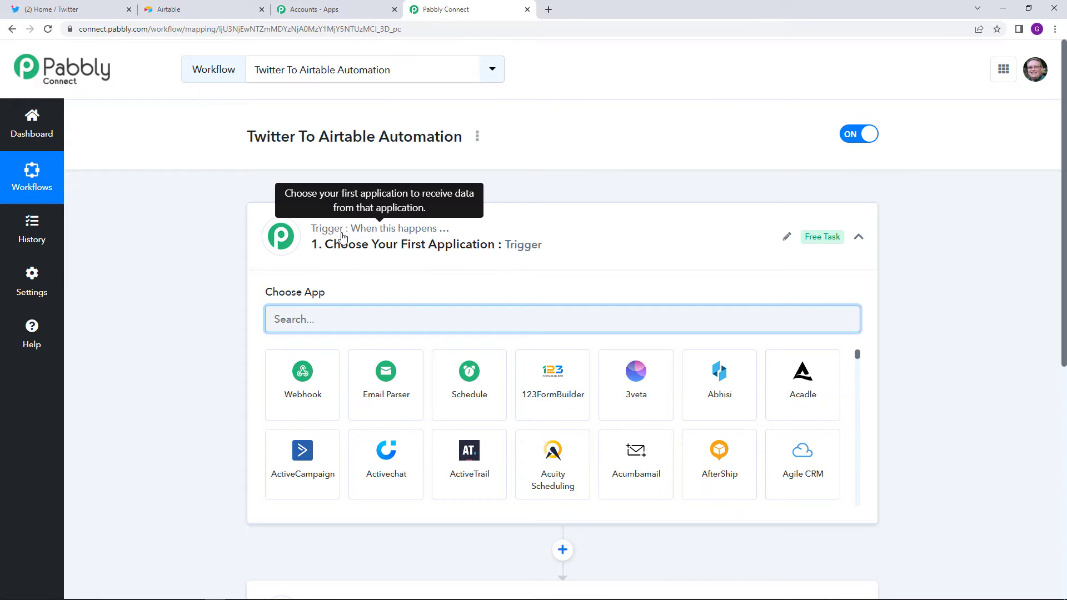
# - Search 'twitt' in the trigger's app list and select Twitter
pyautogui.scroll(-2, 341, 238)
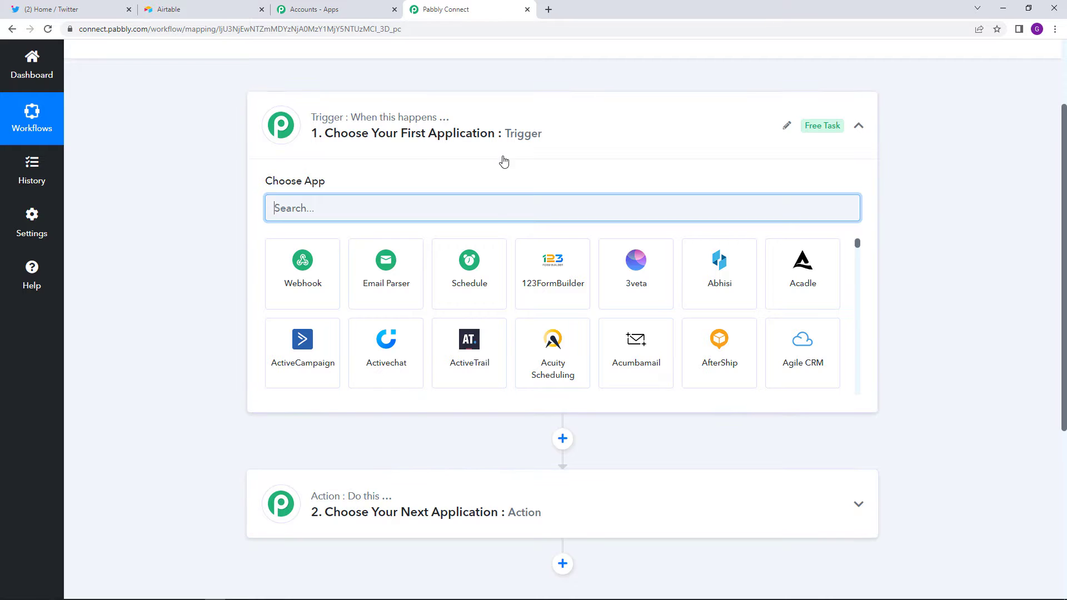
pyautogui.scroll(2, 499, 164)
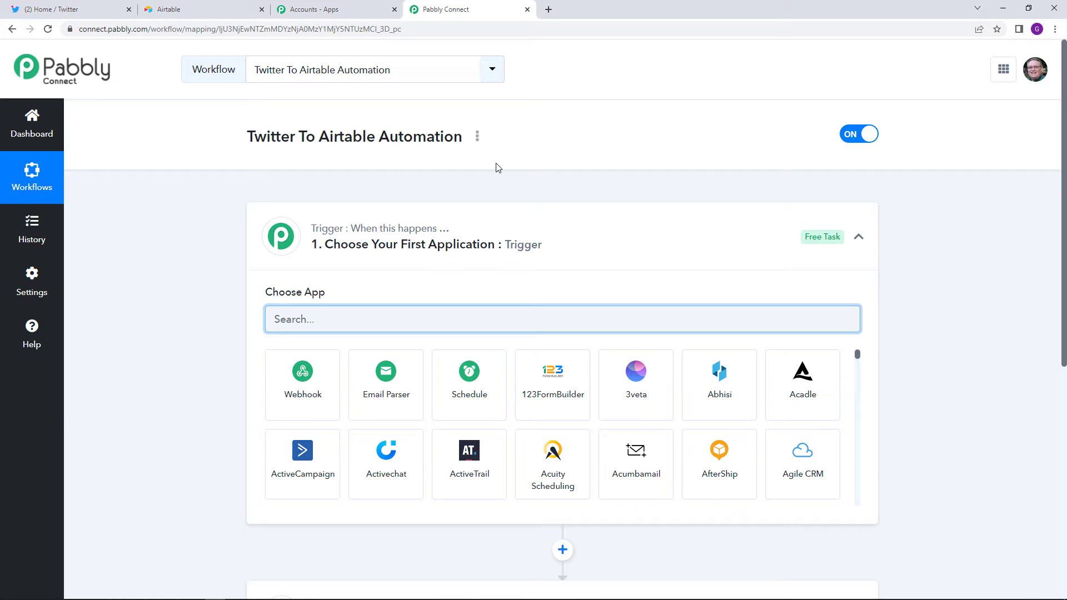
pyautogui.scroll(-4, 497, 168)
pyautogui.scroll(3, 493, 195)
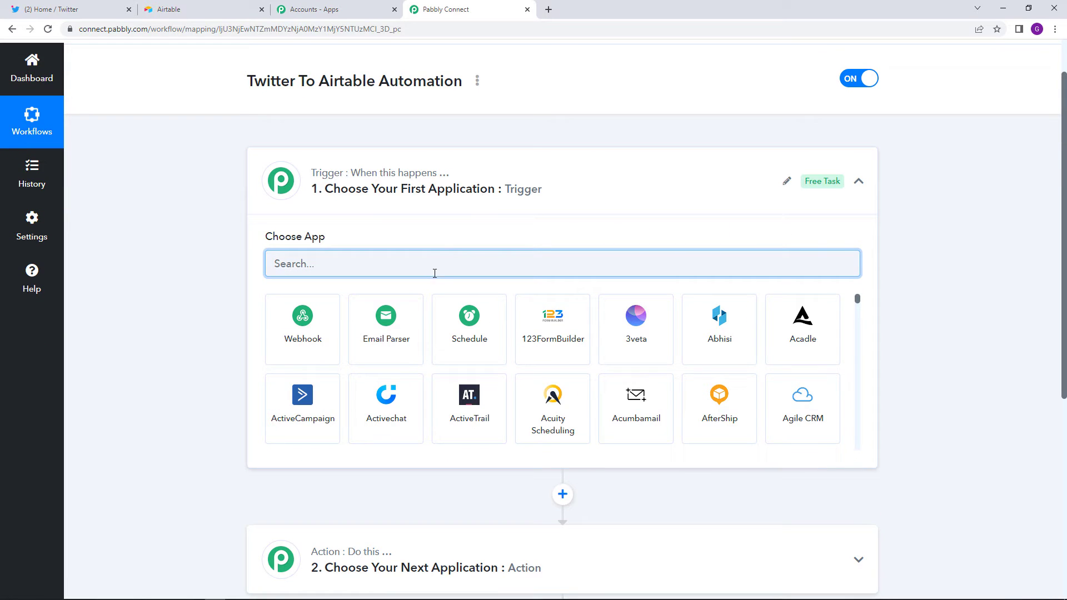
pyautogui.write('twitt')
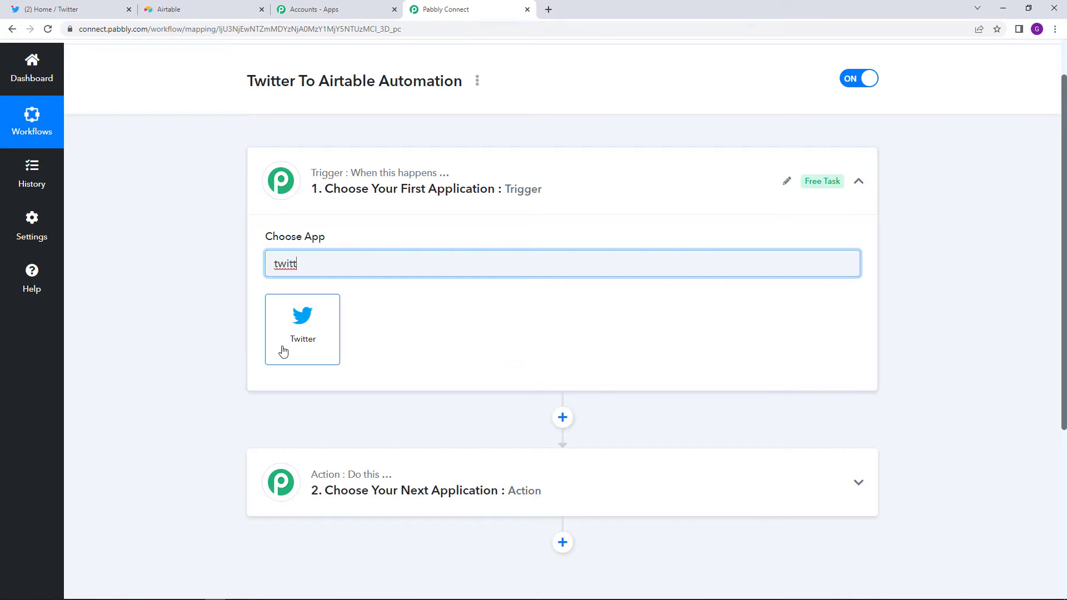
pyautogui.click(282, 348)
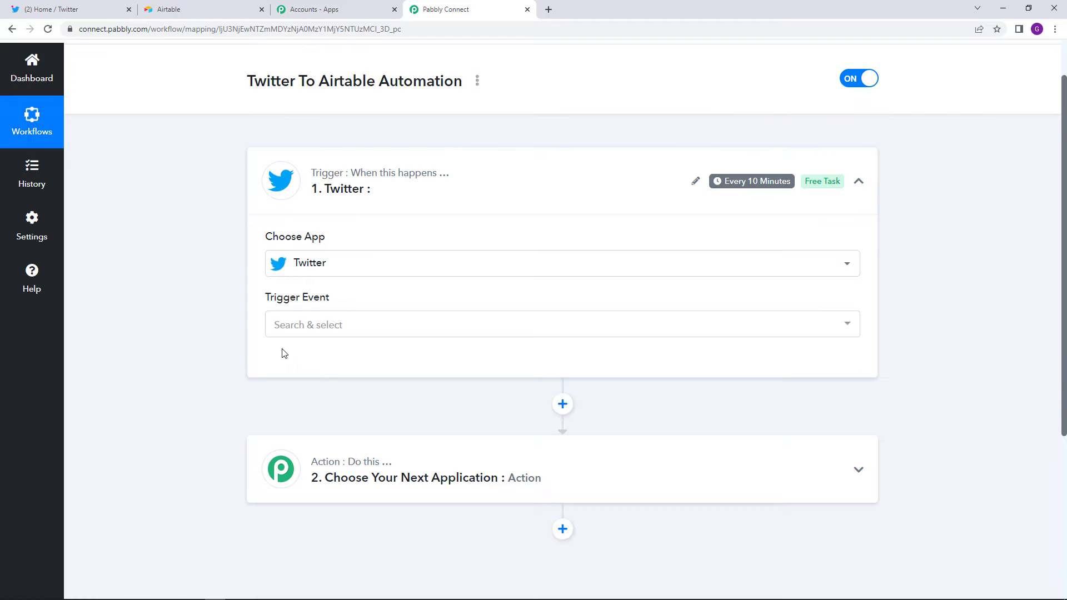
pyautogui.moveTo(310, 304)
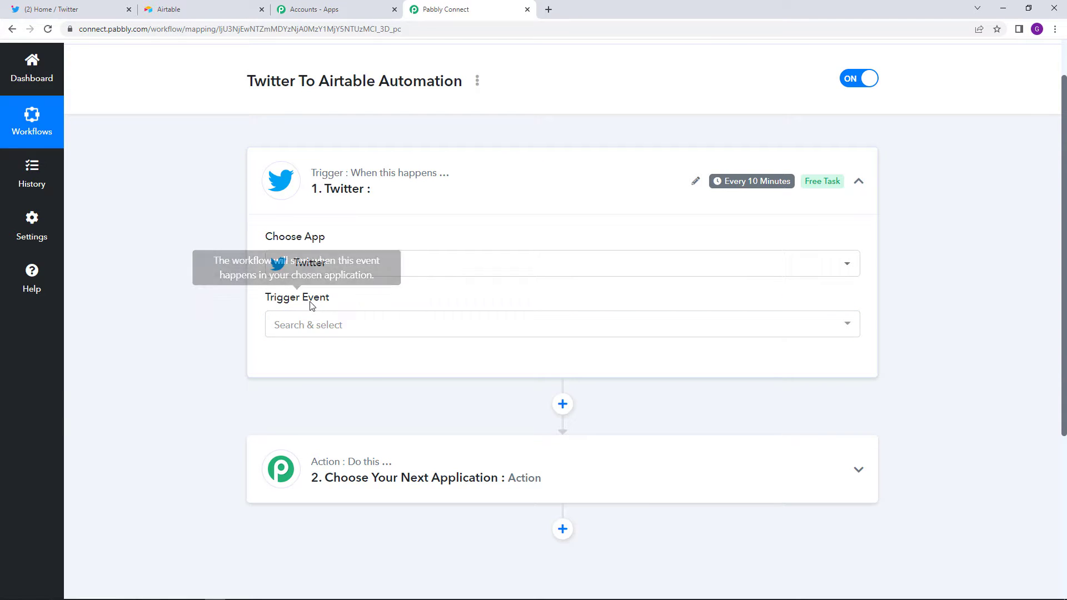
# - Choose 'New Tweet in List' as the Twitter trigger event
pyautogui.click(345, 333)
pyautogui.scroll(-1, 439, 427)
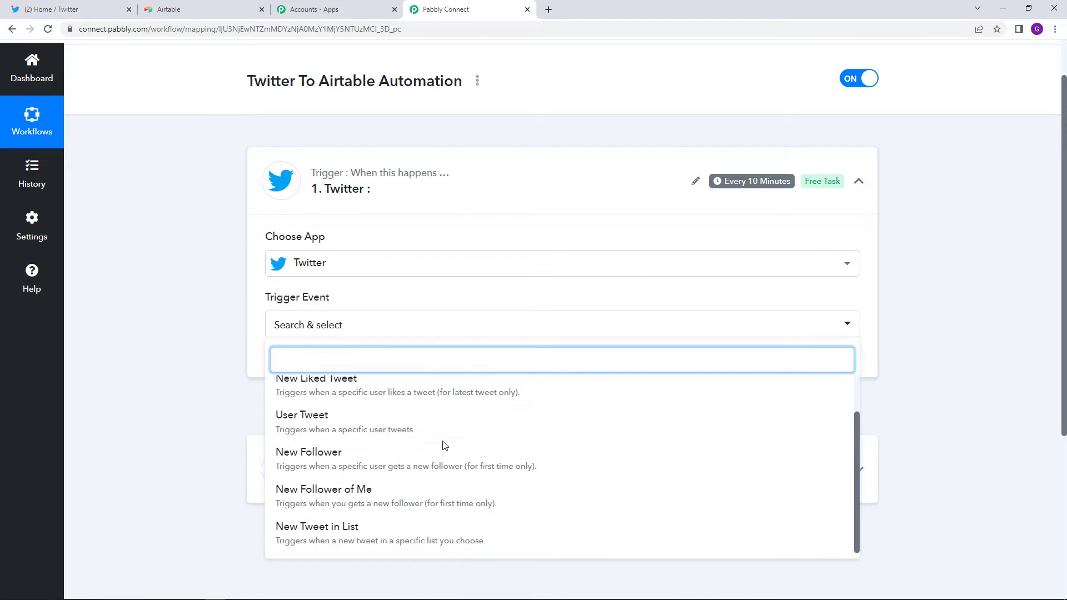
pyautogui.scroll(-1, 444, 450)
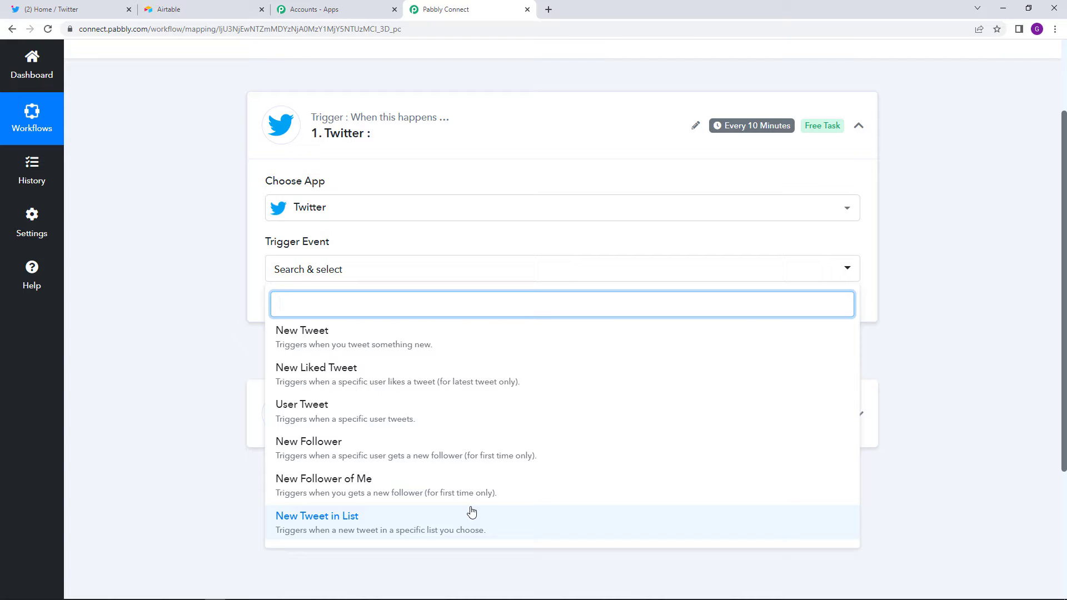
pyautogui.click(472, 512)
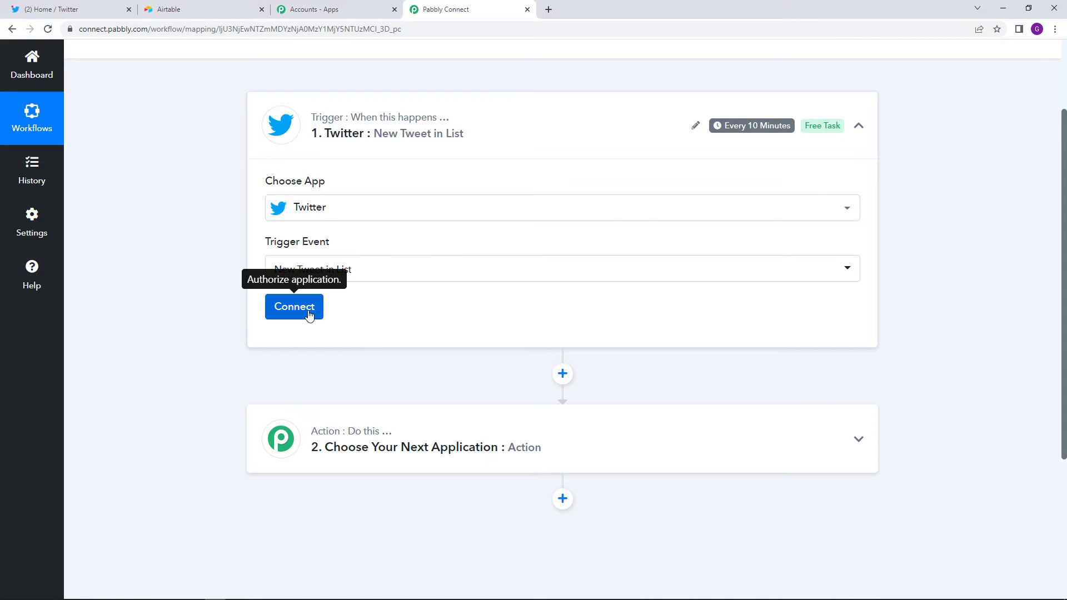
# - Add a new Twitter connection and authorize Pabbly Connect to access the account
pyautogui.click(309, 315)
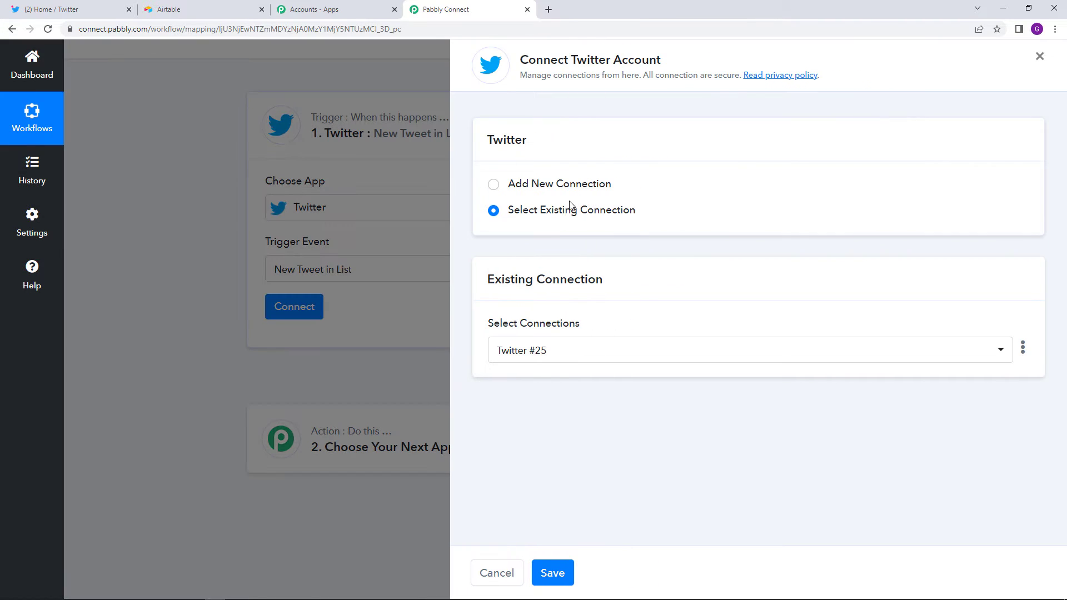
pyautogui.click(492, 184)
pyautogui.click(572, 338)
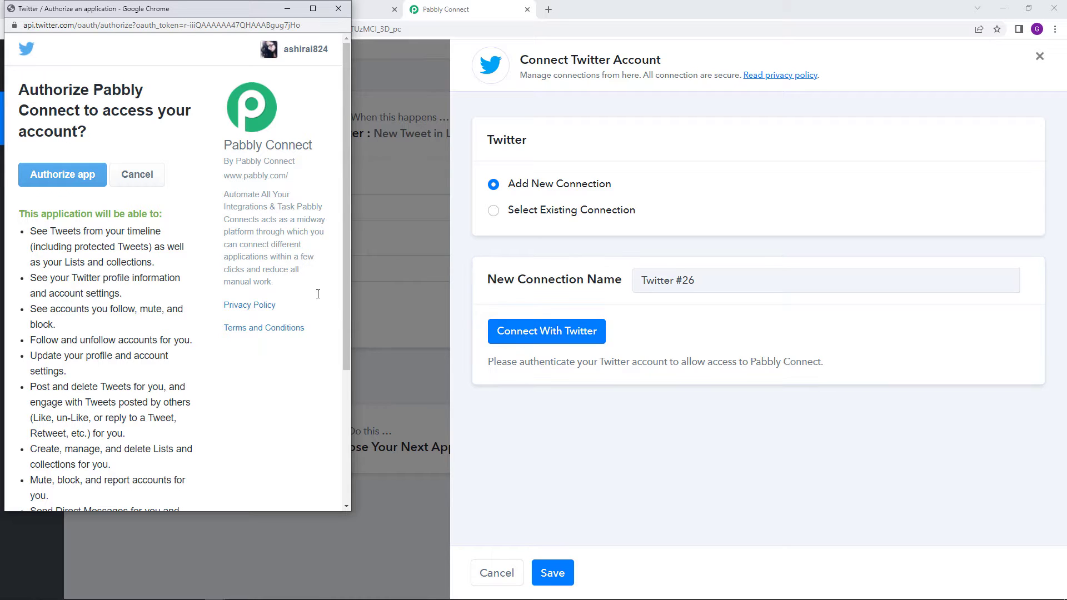
pyautogui.click(83, 188)
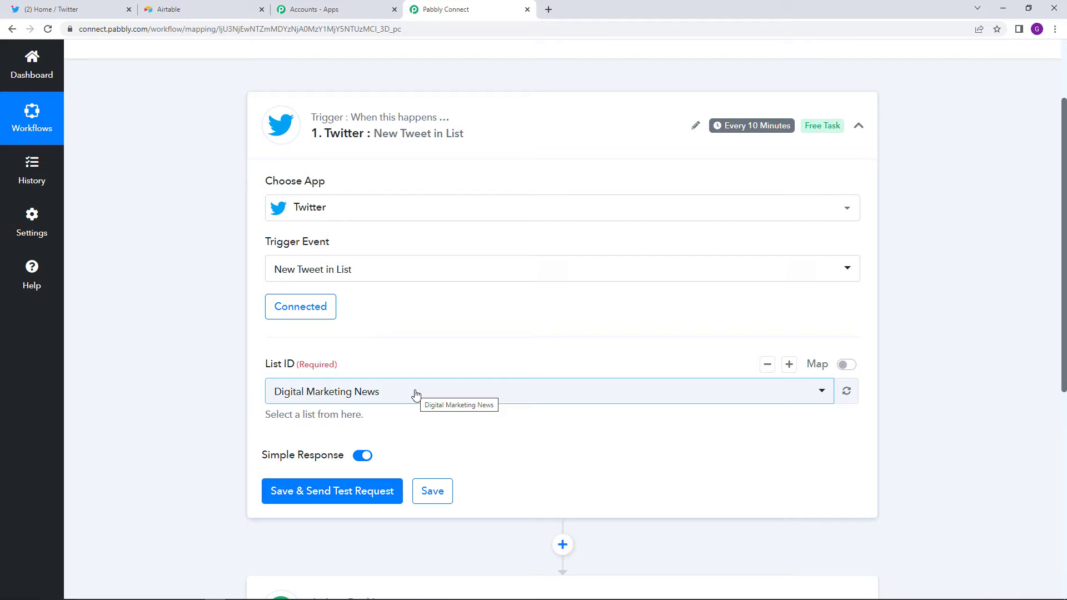
# - Review the account's lists on Twitter
pyautogui.click(111, 10)
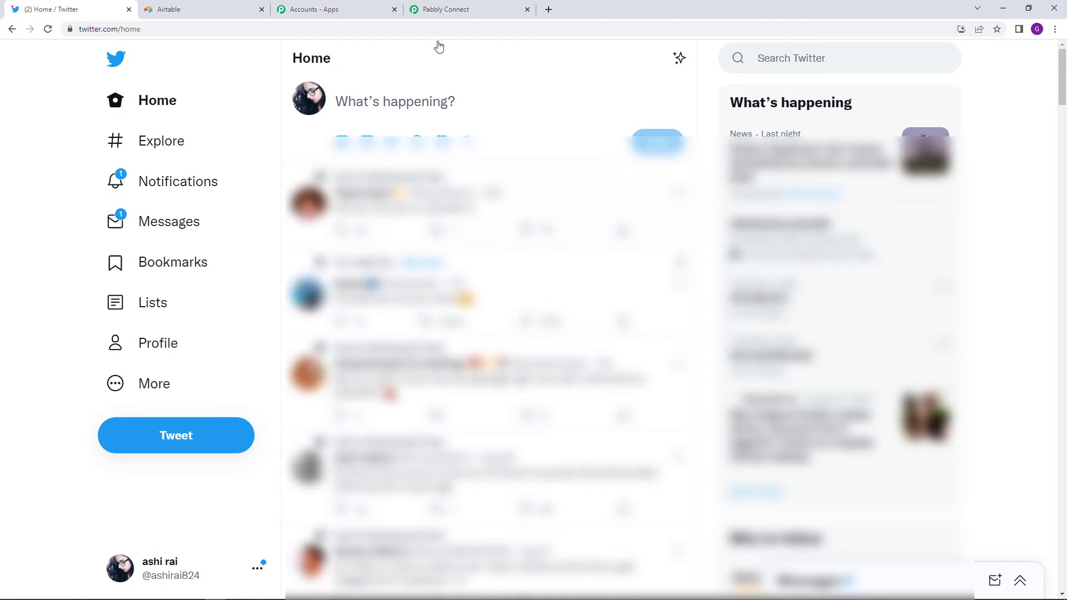
pyautogui.click(172, 307)
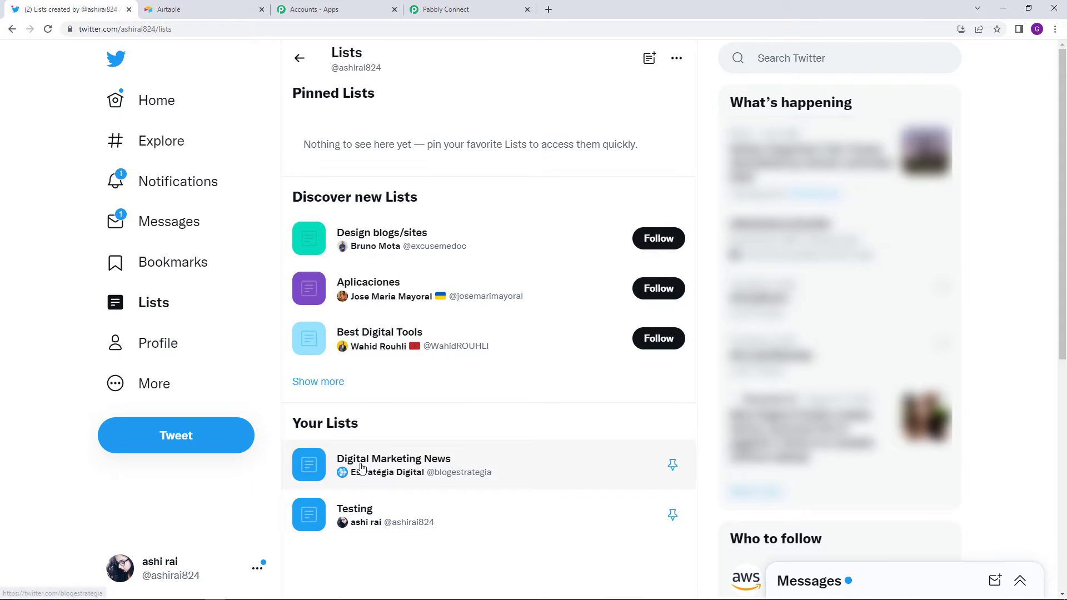
pyautogui.moveTo(357, 469)
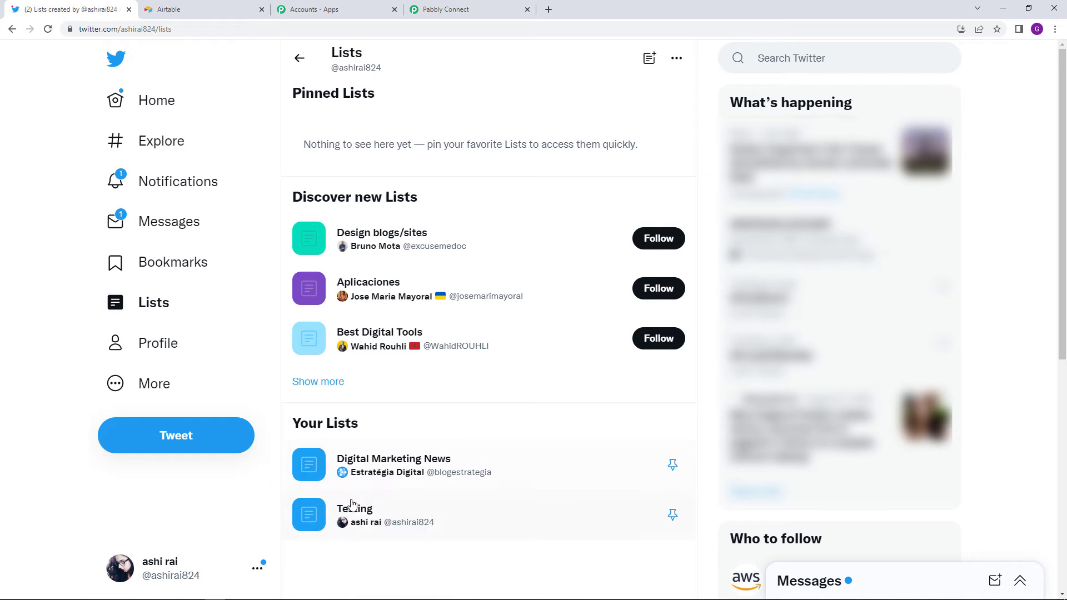
pyautogui.moveTo(352, 512)
# - Set the trigger's List ID to Testing and save with a test request
pyautogui.click(479, 9)
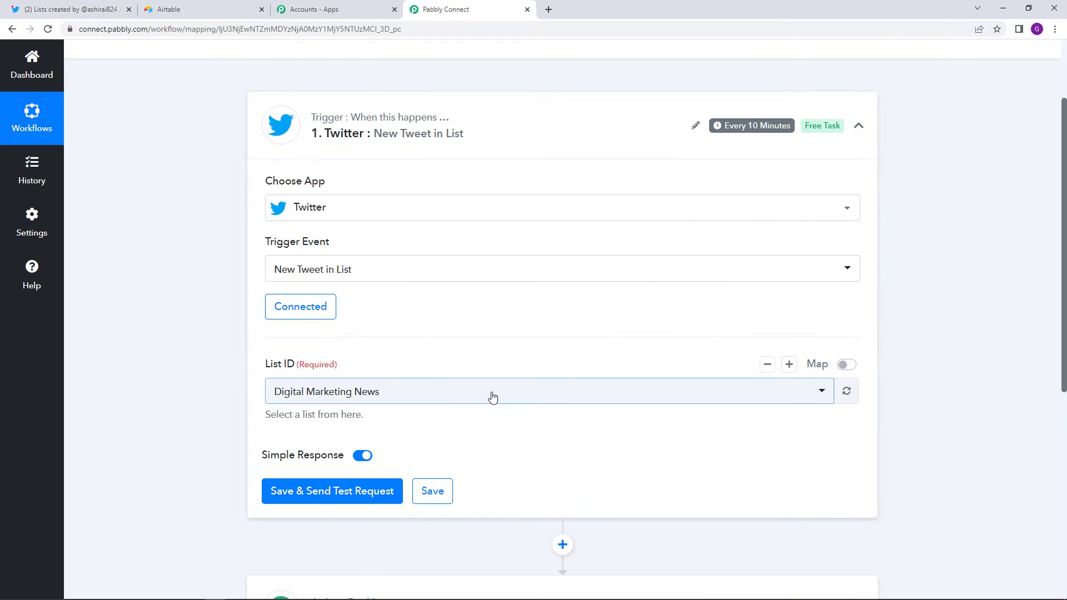
pyautogui.click(491, 398)
pyautogui.click(436, 474)
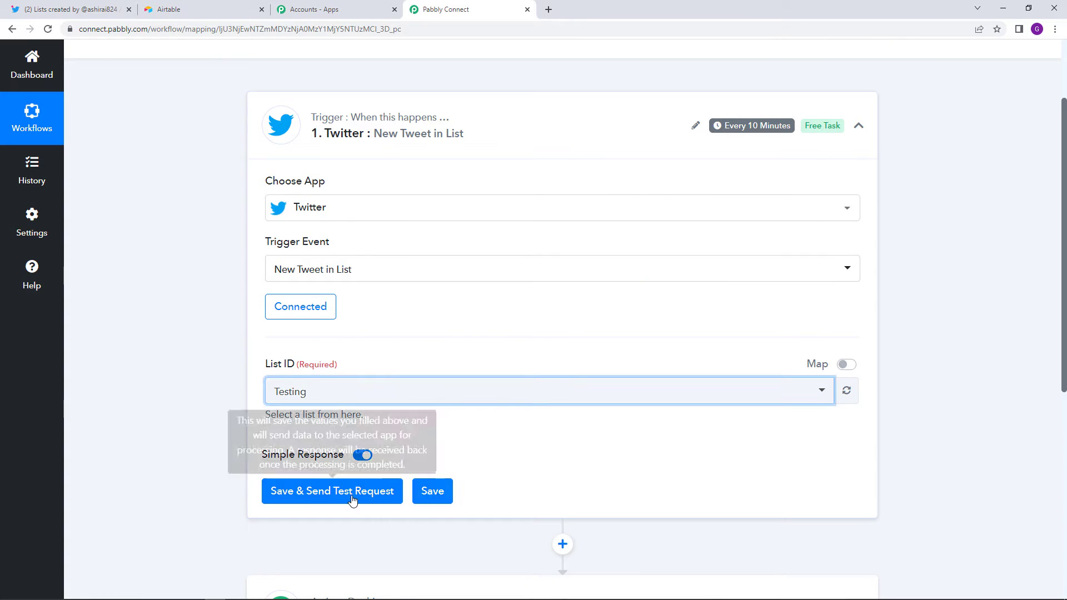
pyautogui.click(521, 433)
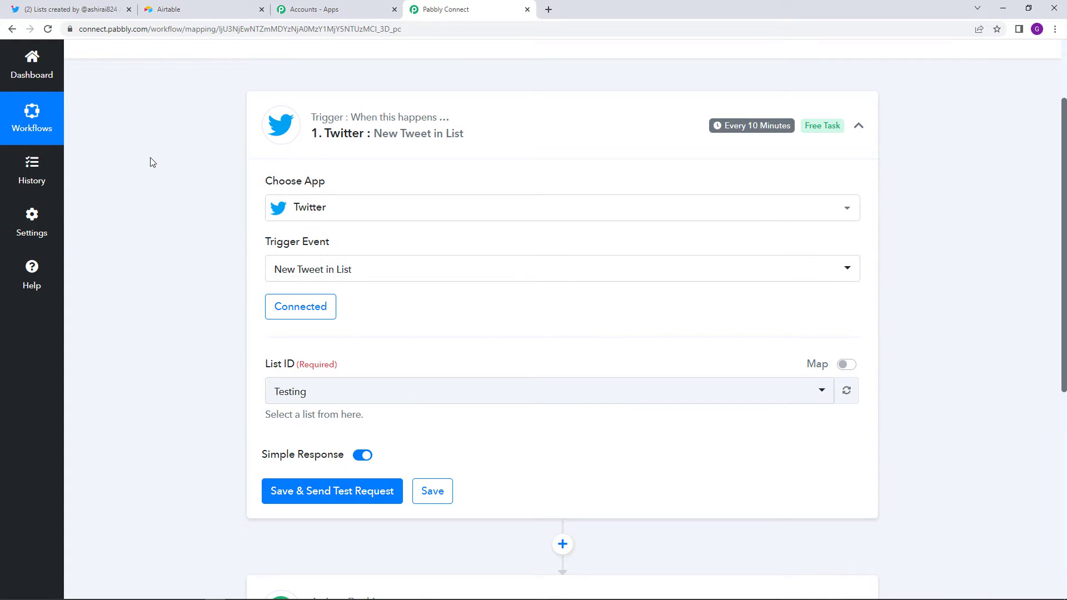
# - Check the Testing list's members, then switch Twitter to one member's account
pyautogui.click(67, 10)
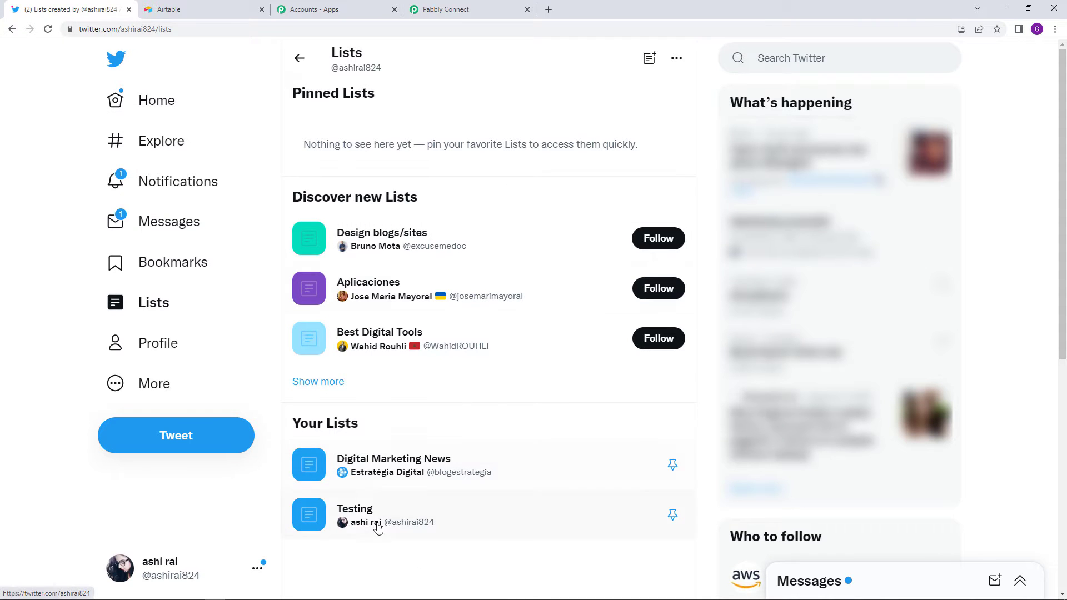
pyautogui.click(358, 508)
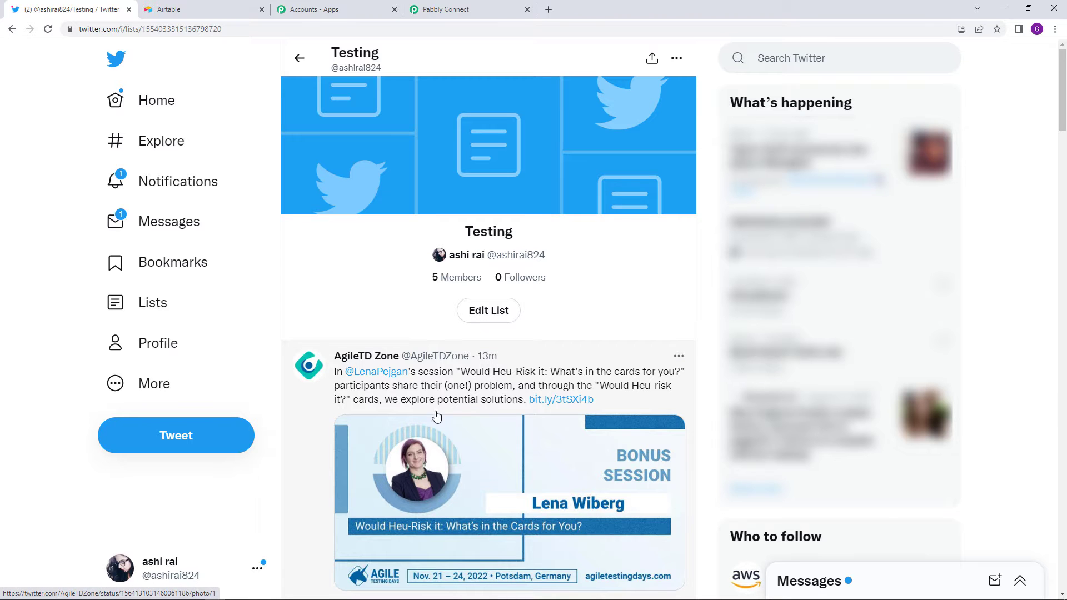
pyautogui.click(454, 282)
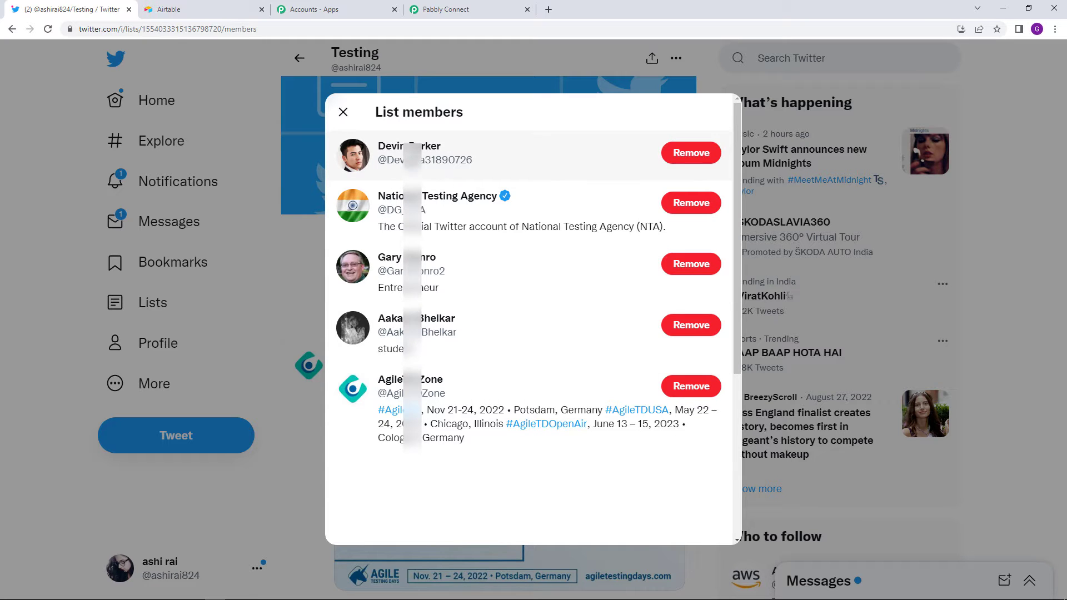
pyautogui.click(344, 113)
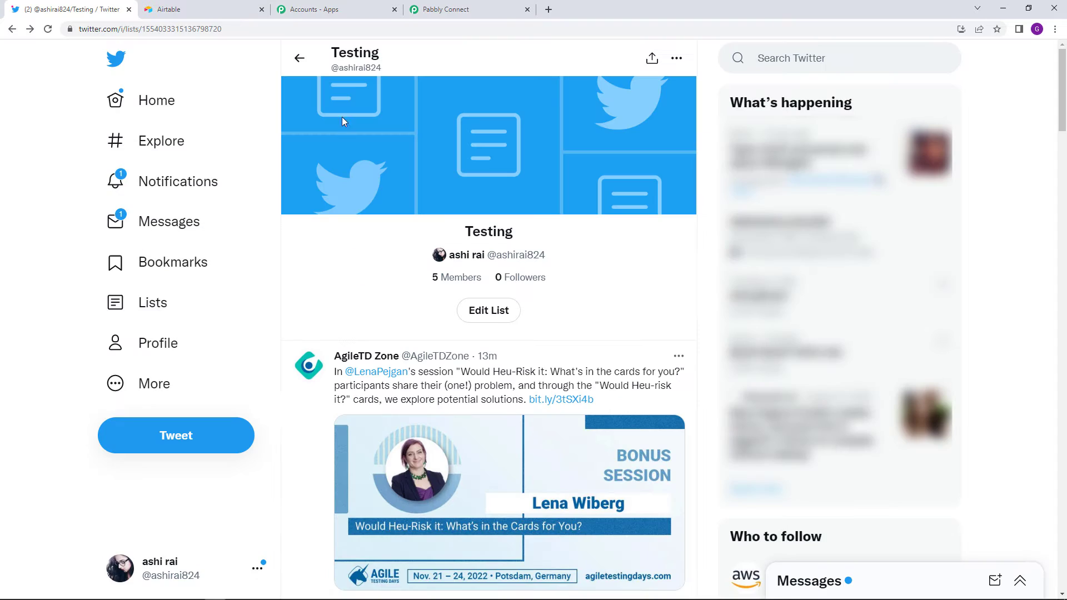
pyautogui.click(217, 567)
pyautogui.click(224, 364)
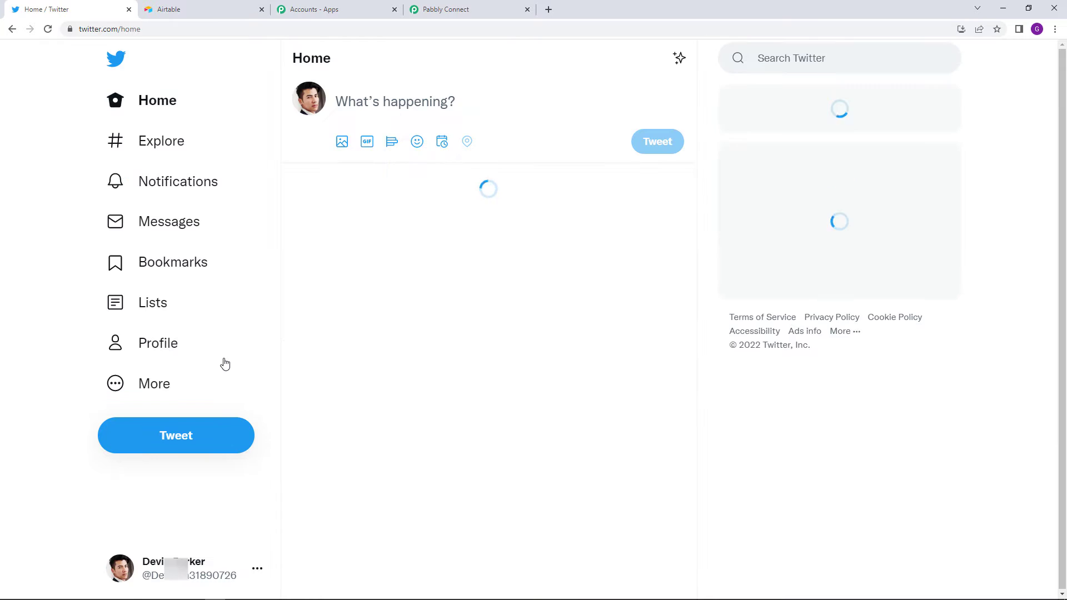
pyautogui.click(229, 449)
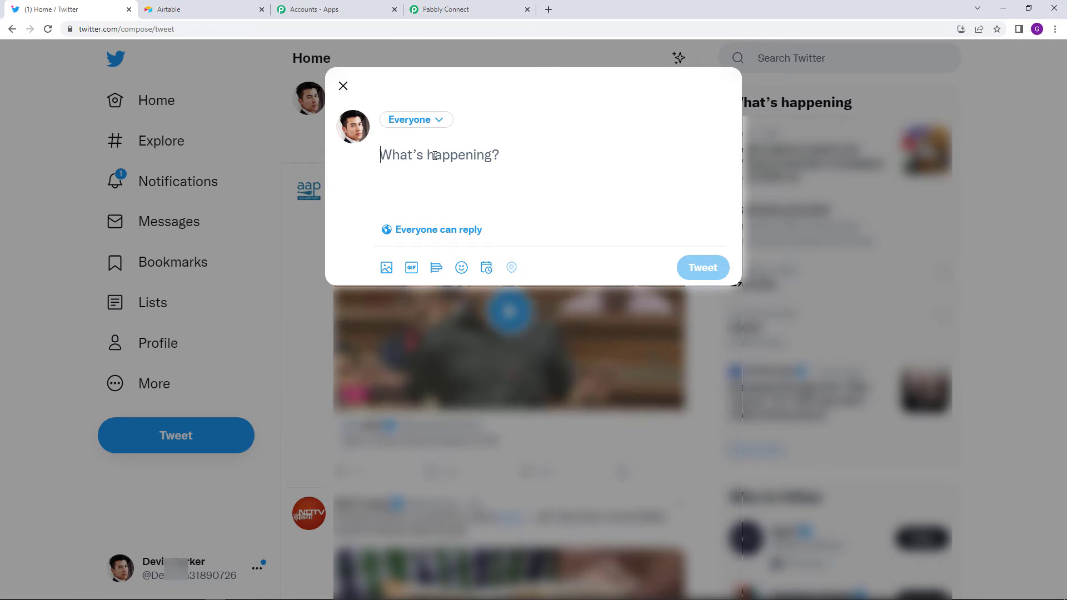
pyautogui.write('Faci')
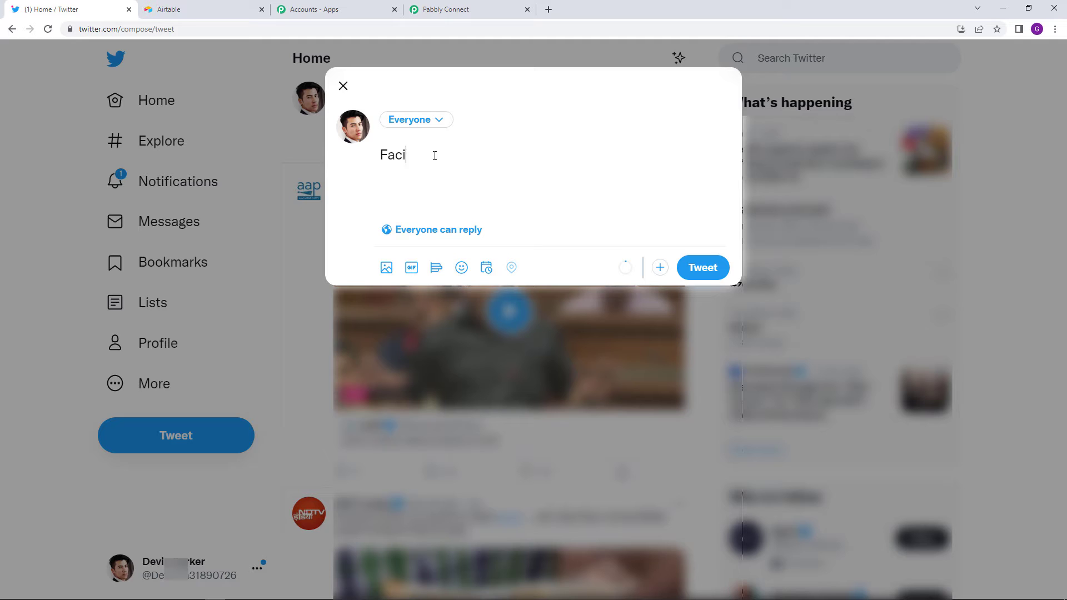
pyautogui.write('ng issues in creating')
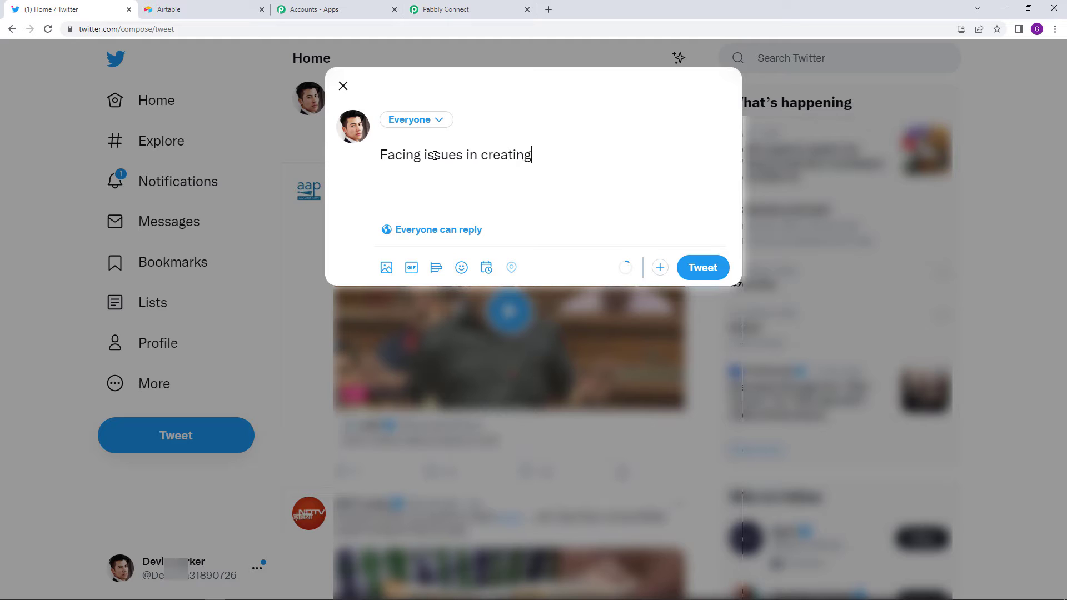
pyautogui.write(' the work')
pyautogui.write('flow')
pyautogui.write(' in Pan')
pyautogui.write('bl')
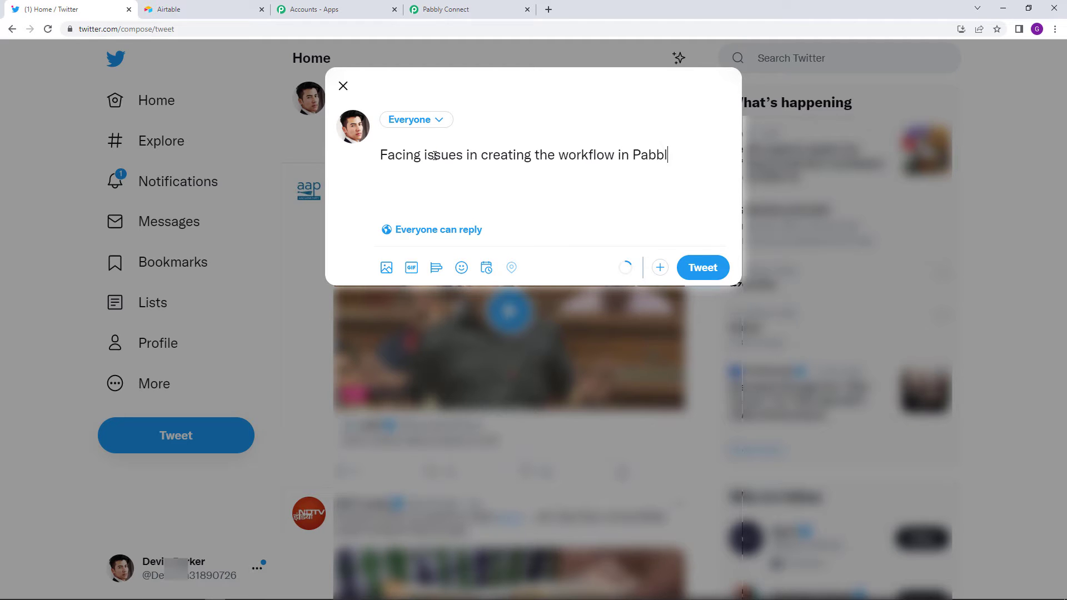
pyautogui.write('y Connect. Can ')
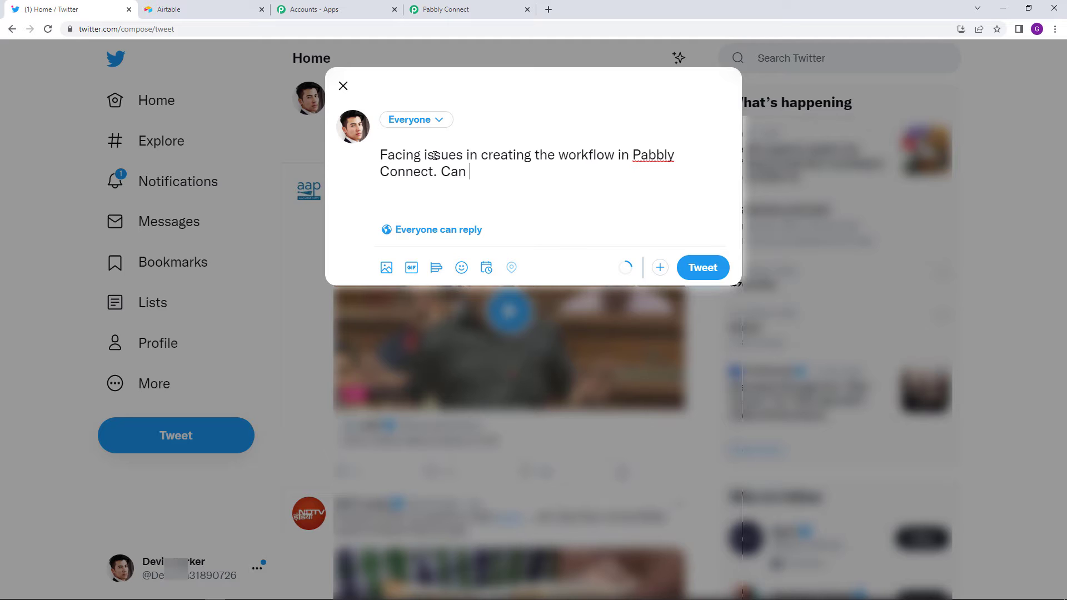
pyautogui.write('anybody help me ')
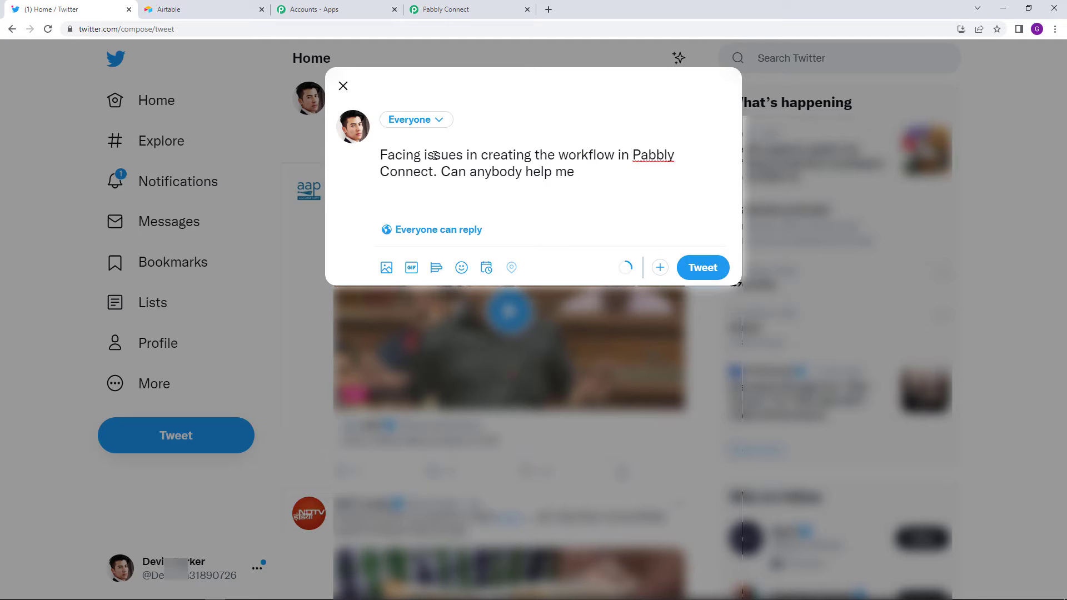
pyautogui.write('to srt up the aut')
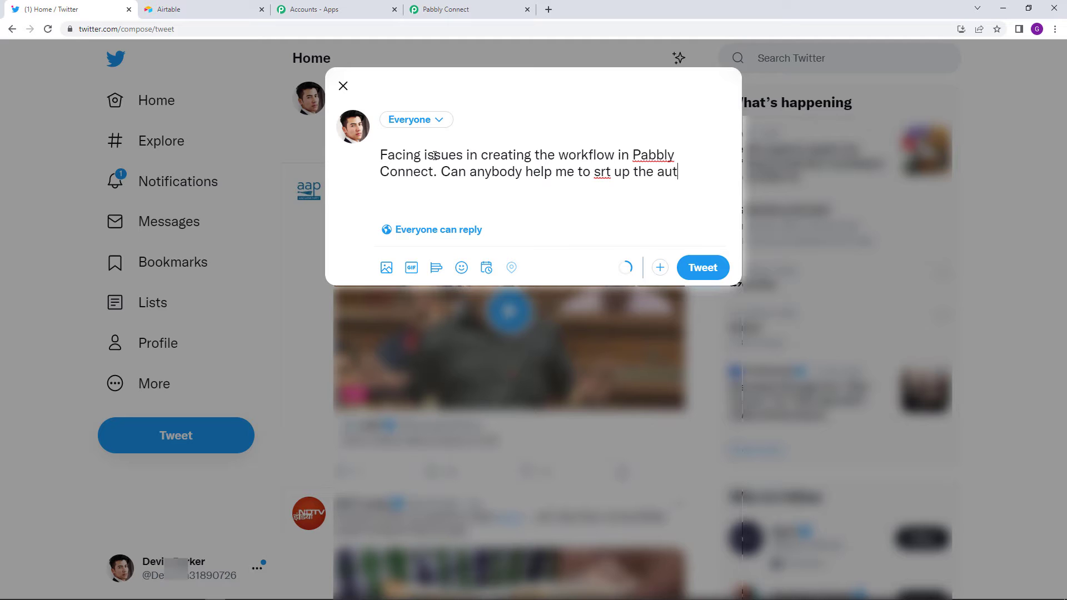
pyautogui.write('omation?')
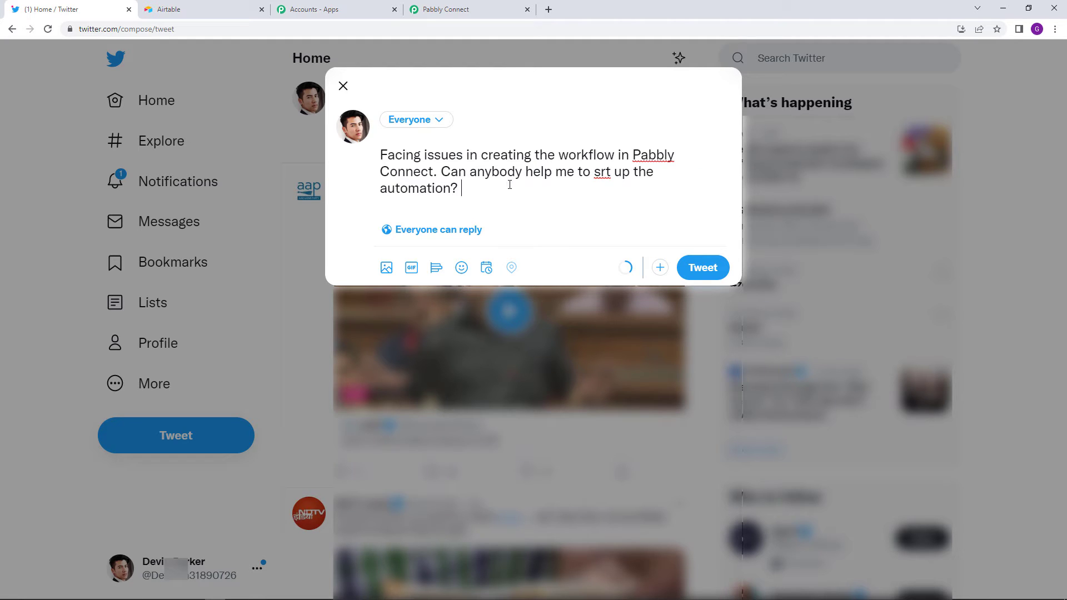
pyautogui.write(' @Pabbly')
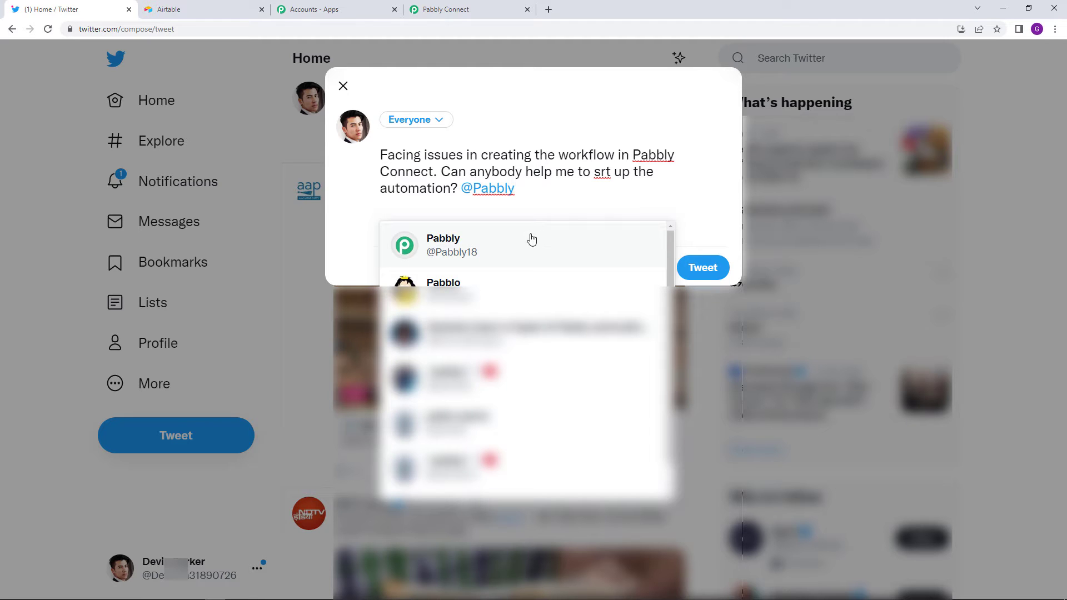
pyautogui.click(528, 240)
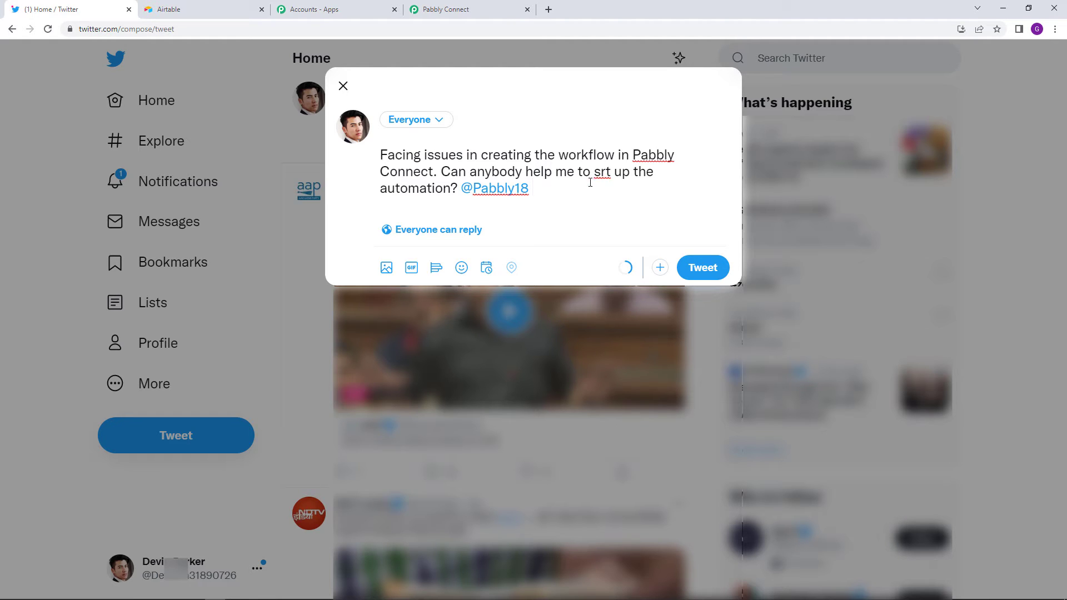
pyautogui.doubleClick(603, 171)
pyautogui.write('set')
pyautogui.click(715, 269)
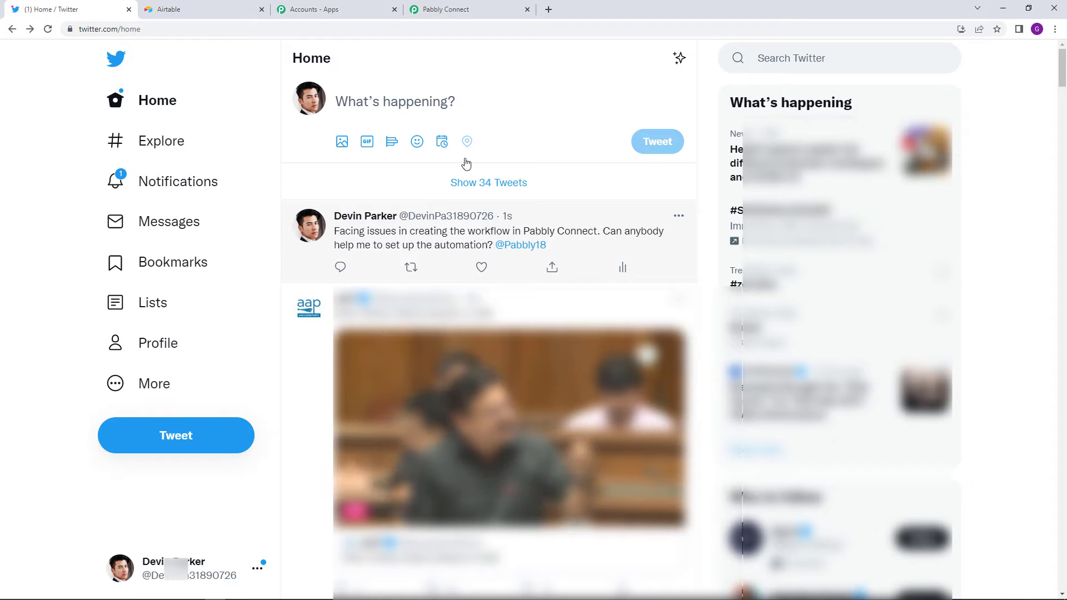
pyautogui.click(447, 9)
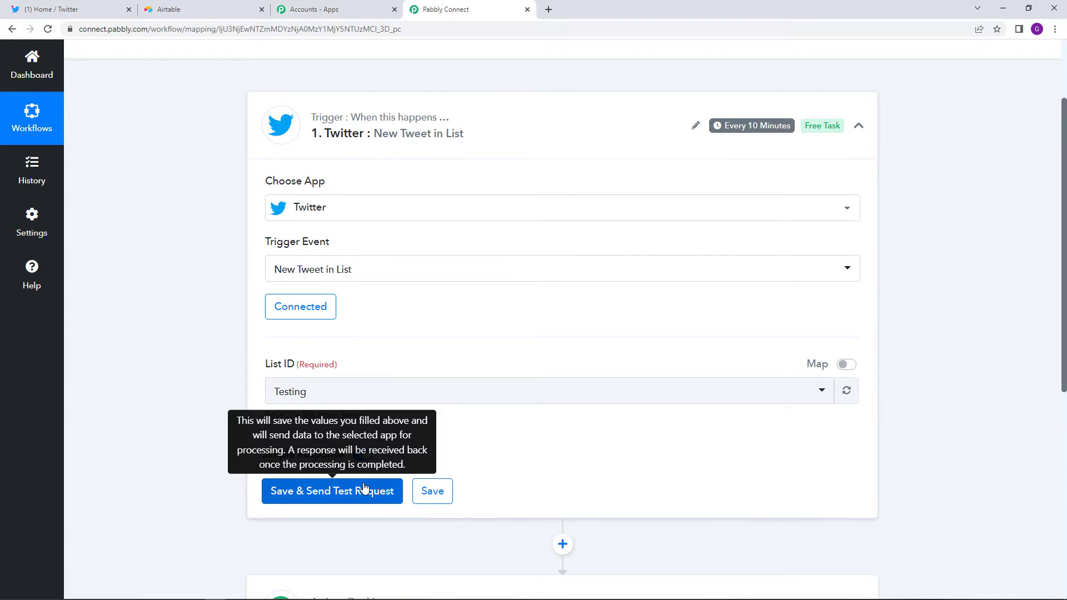
# - Capture the help-request tweet as trigger test data and expand the step 2 action card
pyautogui.click(364, 489)
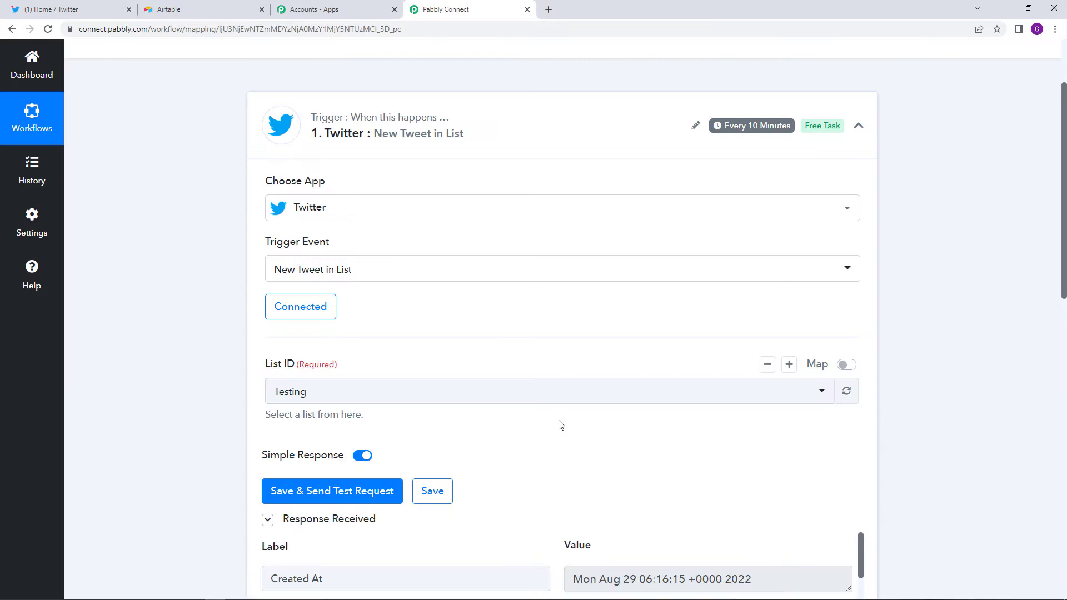
pyautogui.scroll(-5, 931, 452)
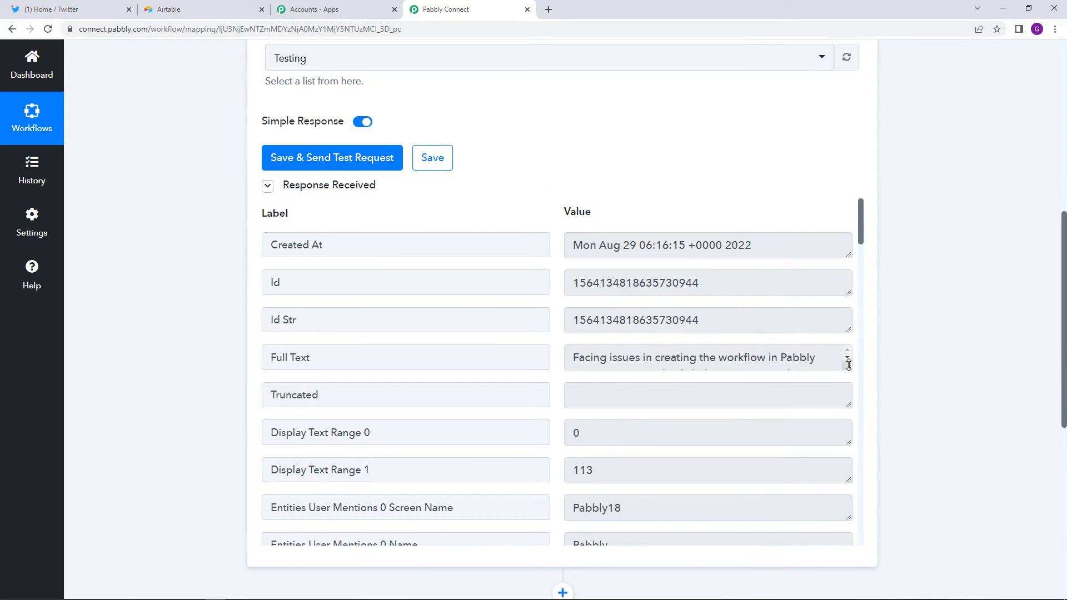
pyautogui.moveTo(848, 365); pyautogui.dragTo(852, 414)
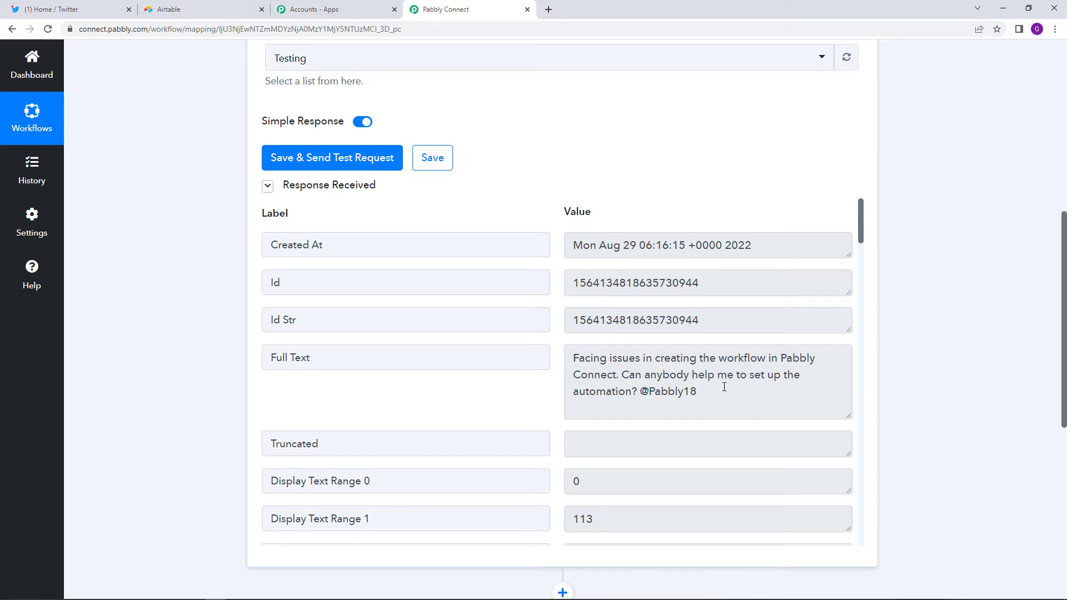
pyautogui.scroll(-4, 926, 502)
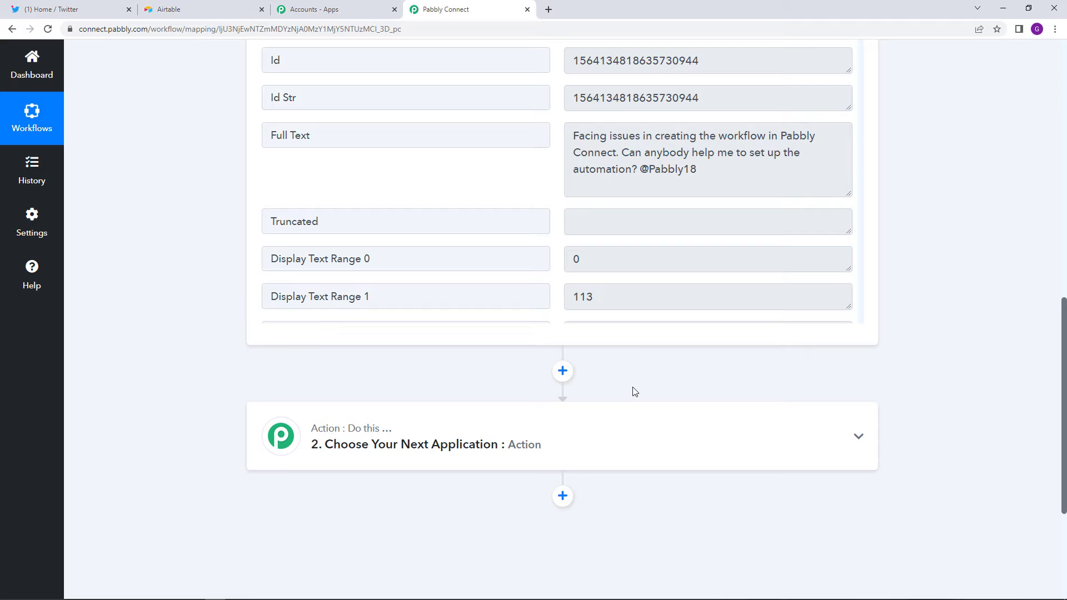
pyautogui.click(559, 427)
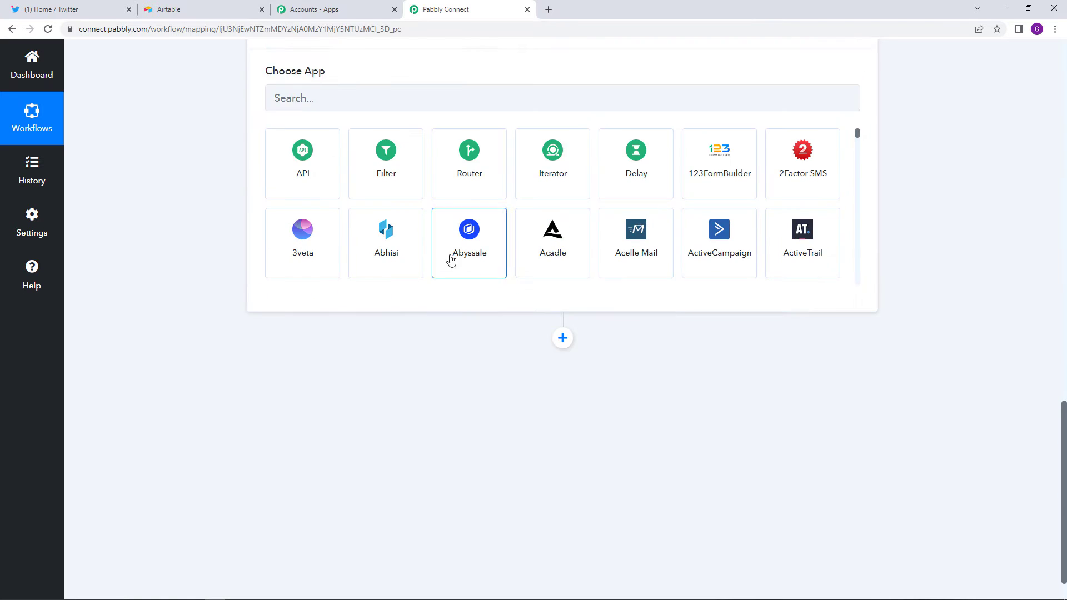
# - Make step 2 a filter where the tweet's Full Text matches 'Pabbly'
pyautogui.scroll(4, 451, 261)
pyautogui.click(406, 373)
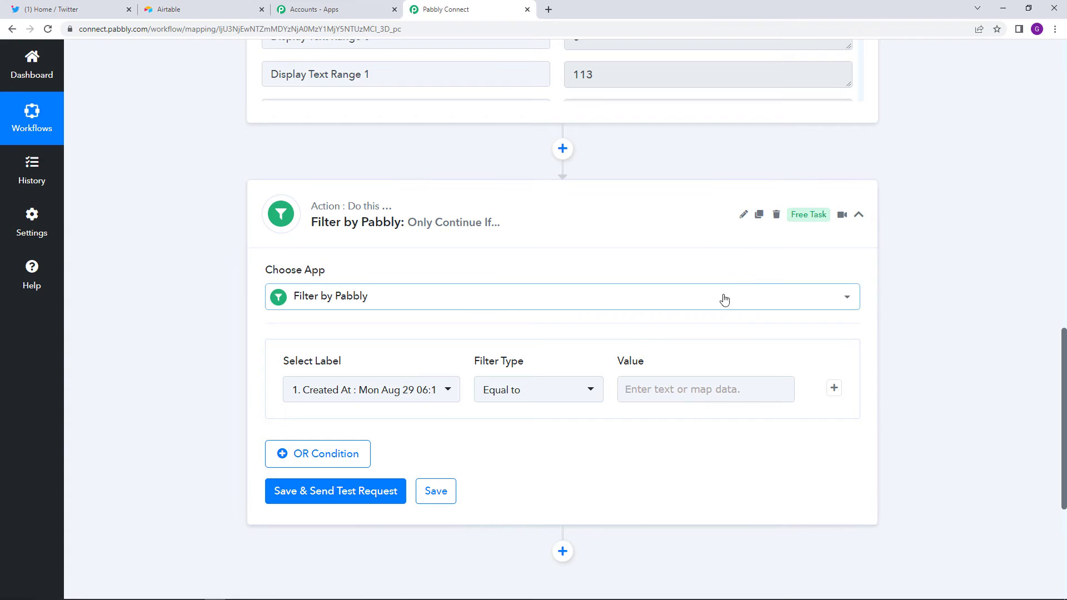
pyautogui.moveTo(824, 214)
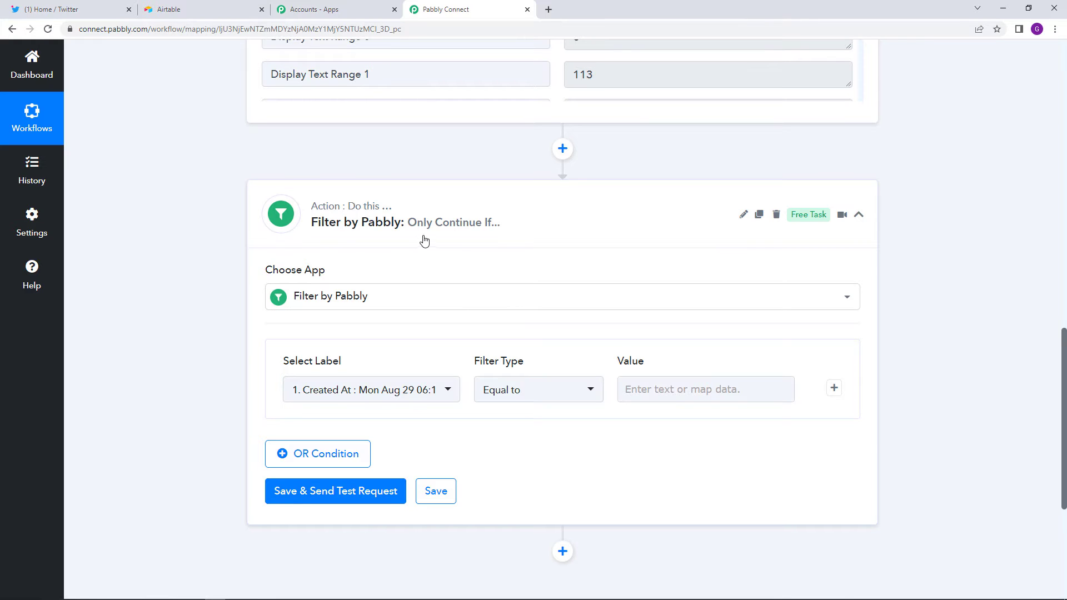
pyautogui.moveTo(439, 233)
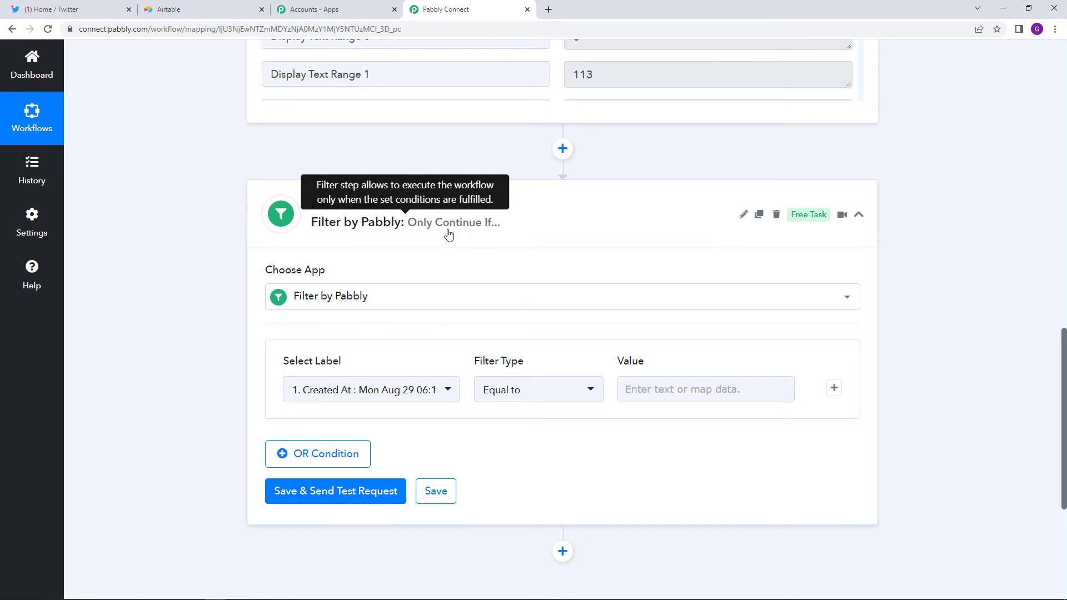
pyautogui.click(378, 391)
pyautogui.click(409, 326)
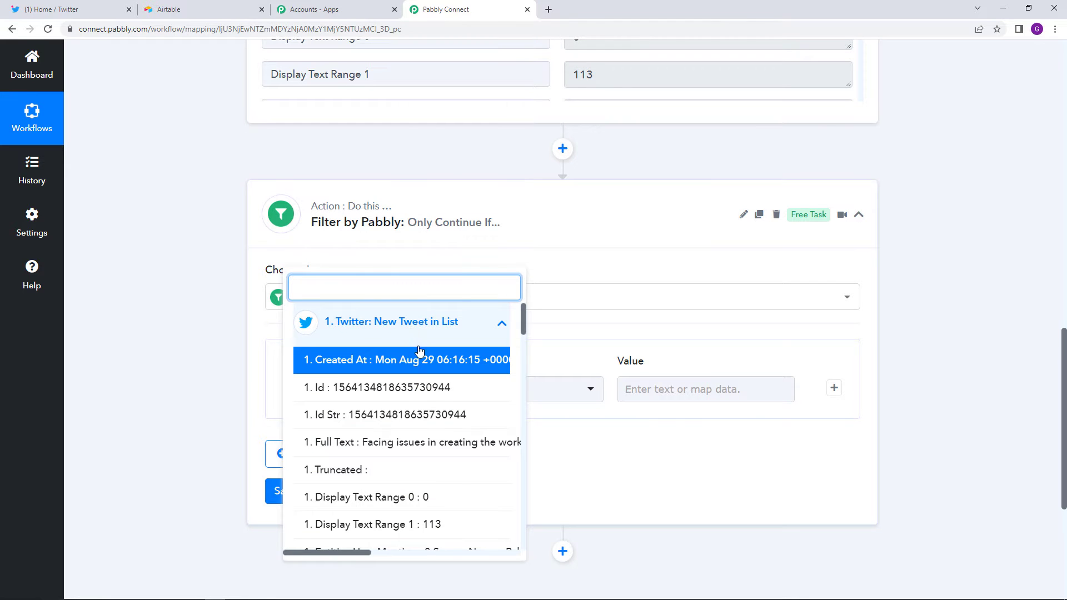
pyautogui.click(440, 443)
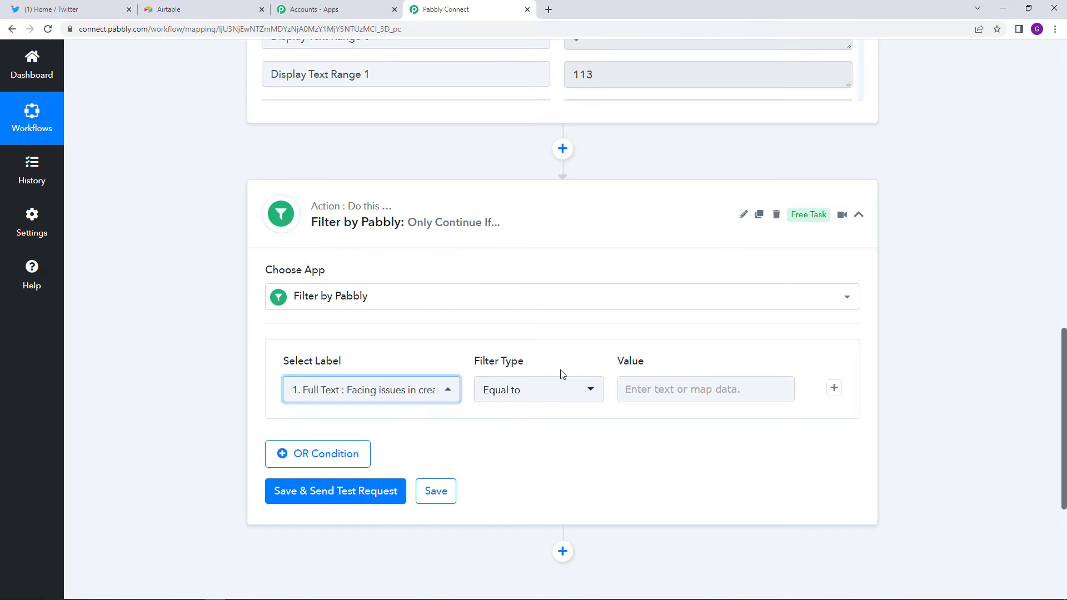
pyautogui.click(680, 388)
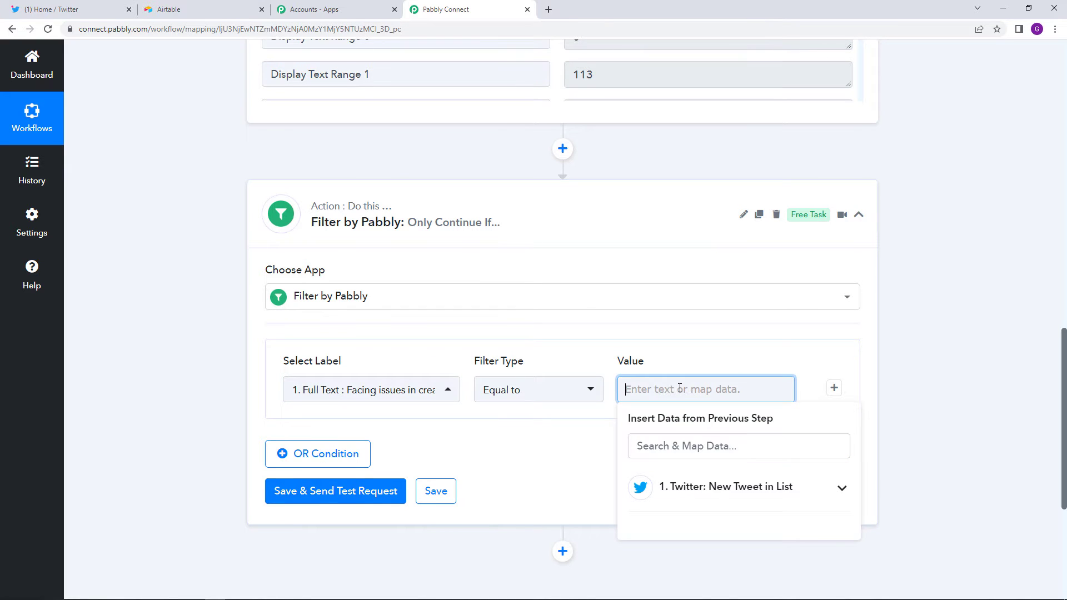
pyautogui.write('Pabbly')
# - Add an OR condition: Full Text matches 'Pabbly Connect'
pyautogui.click(350, 458)
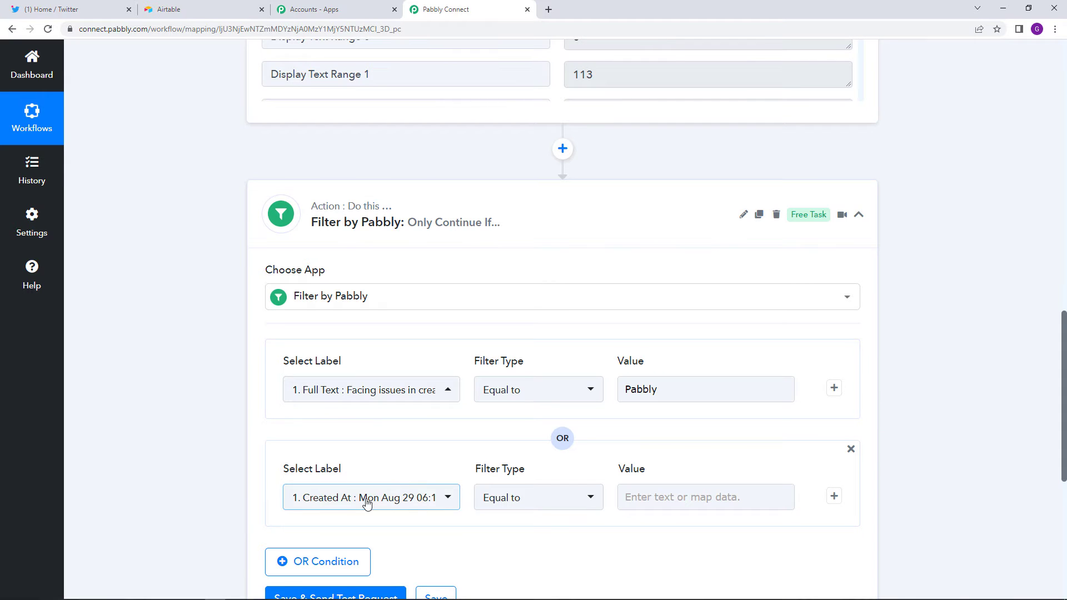
pyautogui.click(365, 498)
pyautogui.click(381, 445)
pyautogui.scroll(-1, 418, 512)
pyautogui.click(418, 508)
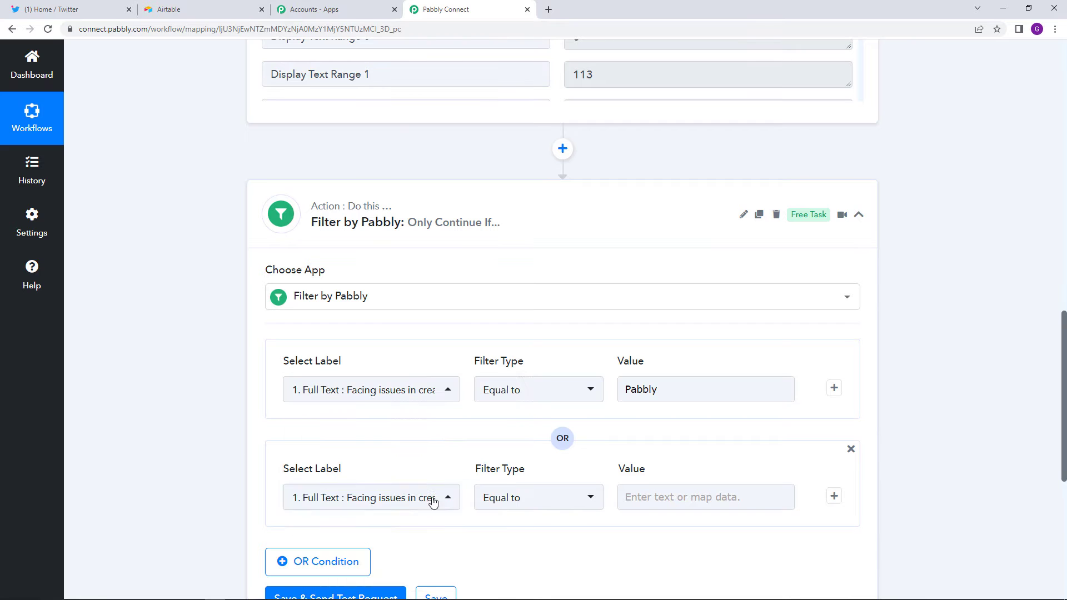
pyautogui.click(714, 494)
pyautogui.write('Pa')
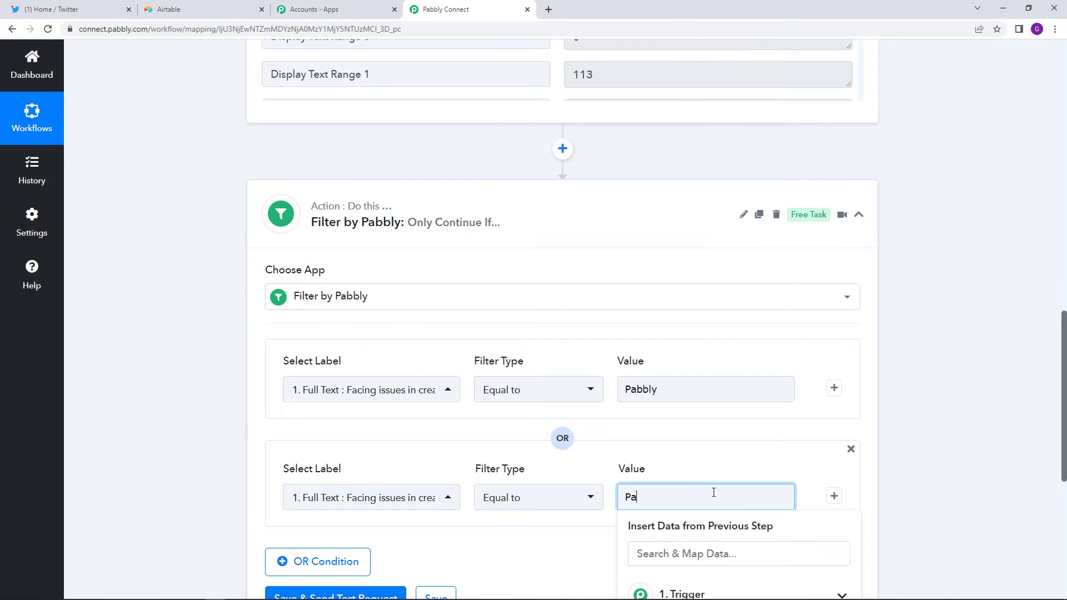
pyautogui.write('bbly Connect')
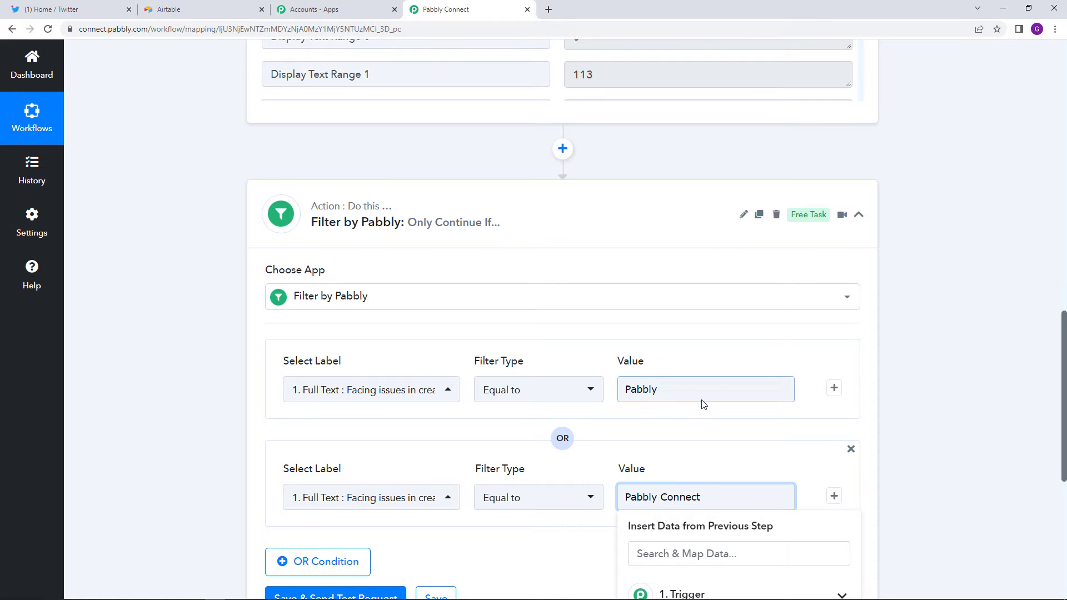
pyautogui.scroll(-3, 706, 495)
pyautogui.click(300, 398)
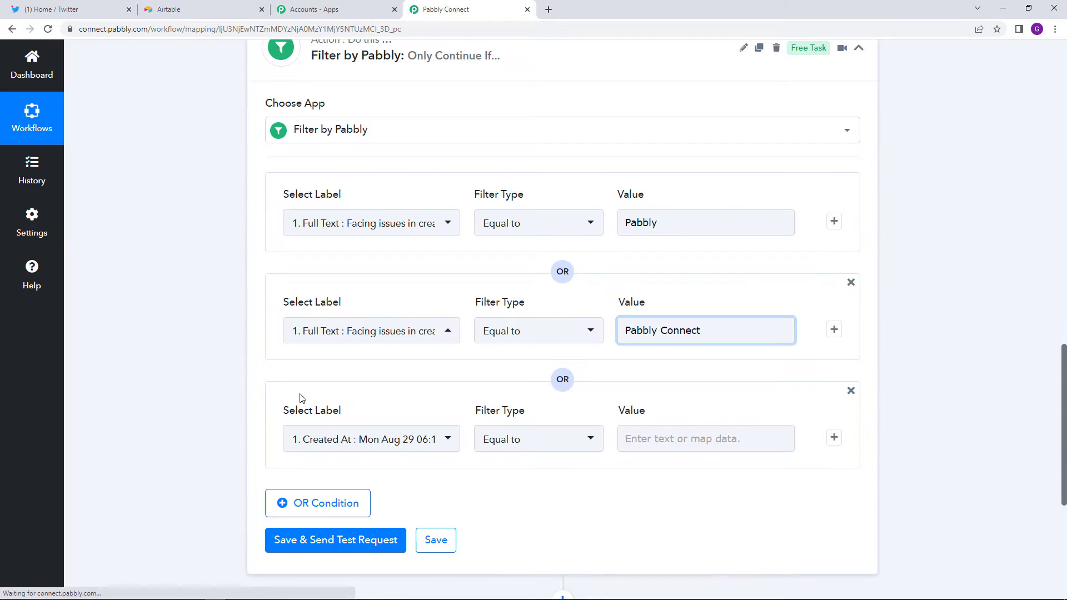
pyautogui.click(362, 440)
pyautogui.click(371, 383)
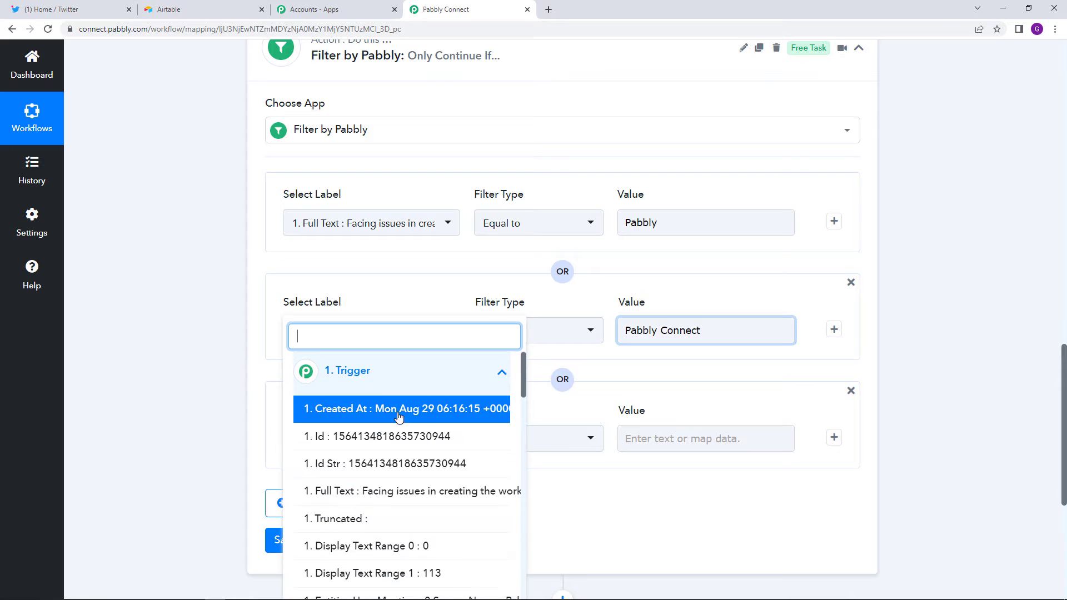
pyautogui.click(411, 486)
pyautogui.click(671, 438)
pyautogui.write('@')
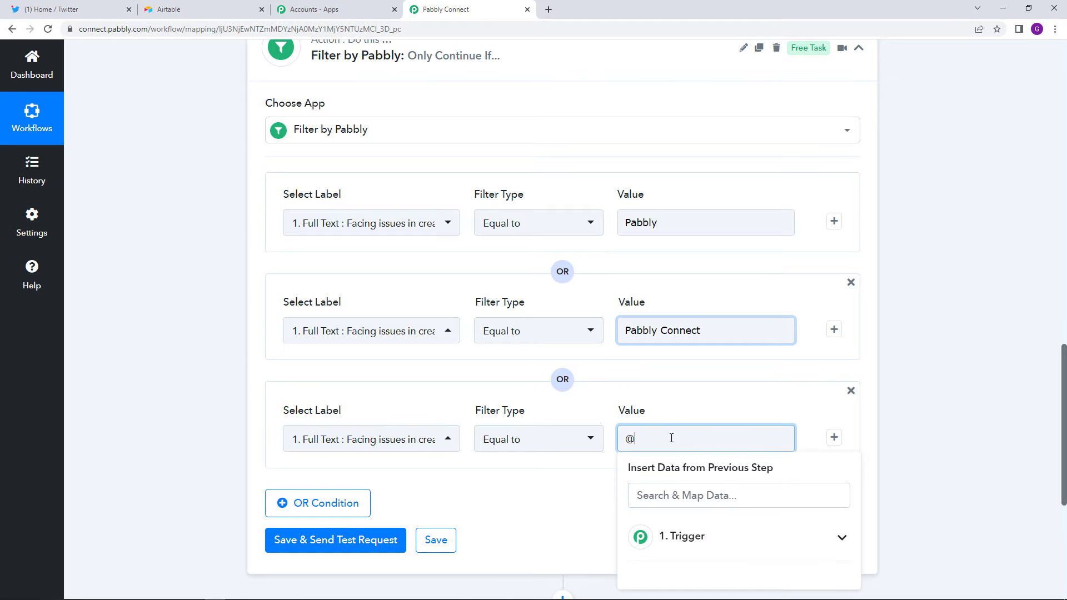
pyautogui.write('Pabbly187')
pyautogui.press('BackSpace')
pyautogui.click(667, 396)
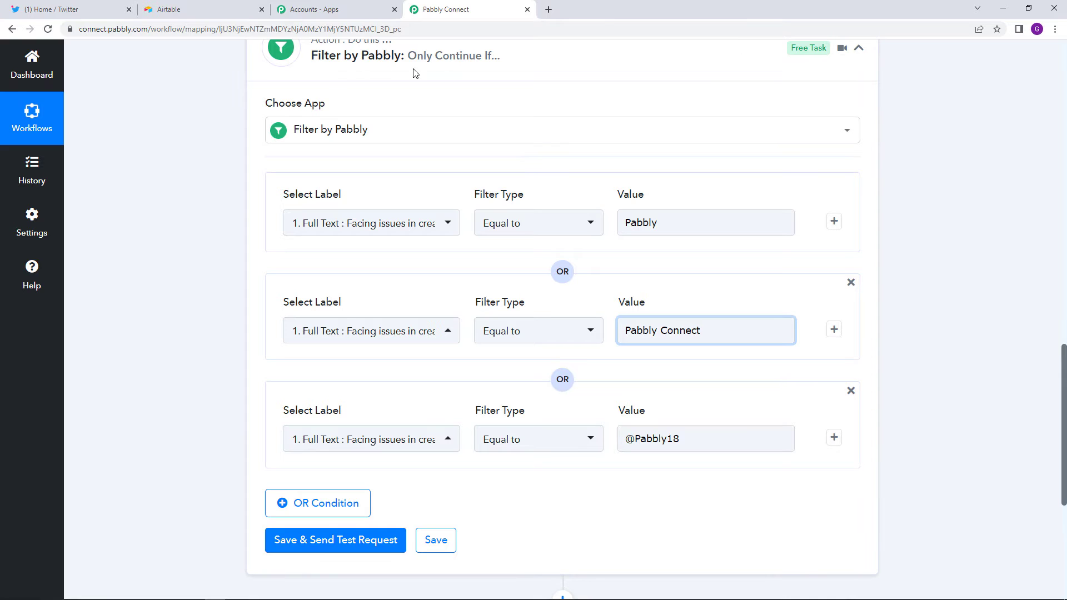
# - Switch all three conditions from 'Equal to' to 'Contains' and test the filter, returning 'Condition is true'
pyautogui.click(540, 231)
pyautogui.click(556, 332)
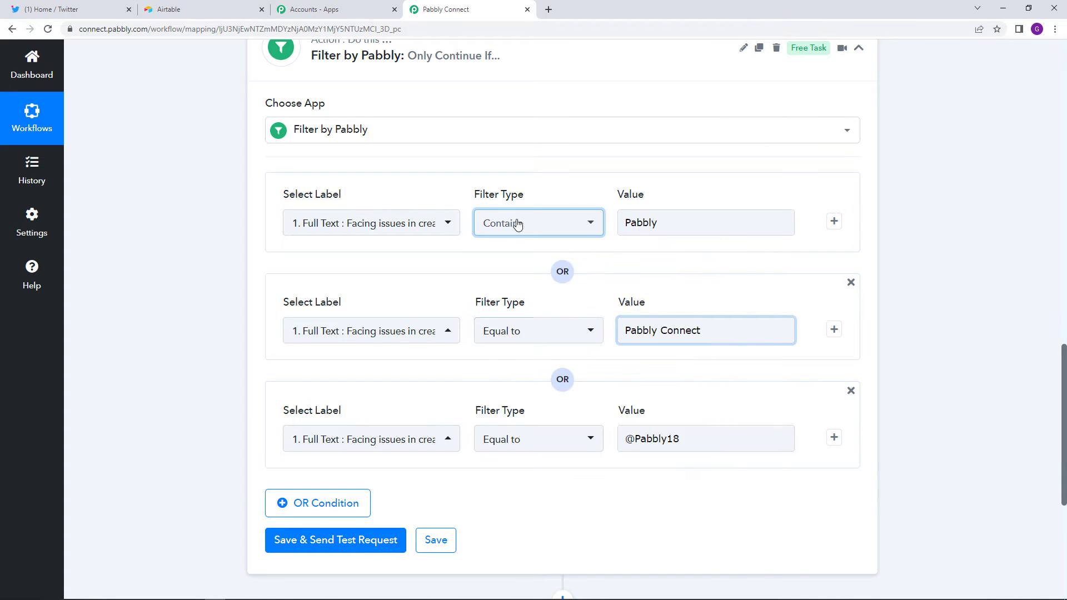
pyautogui.click(522, 331)
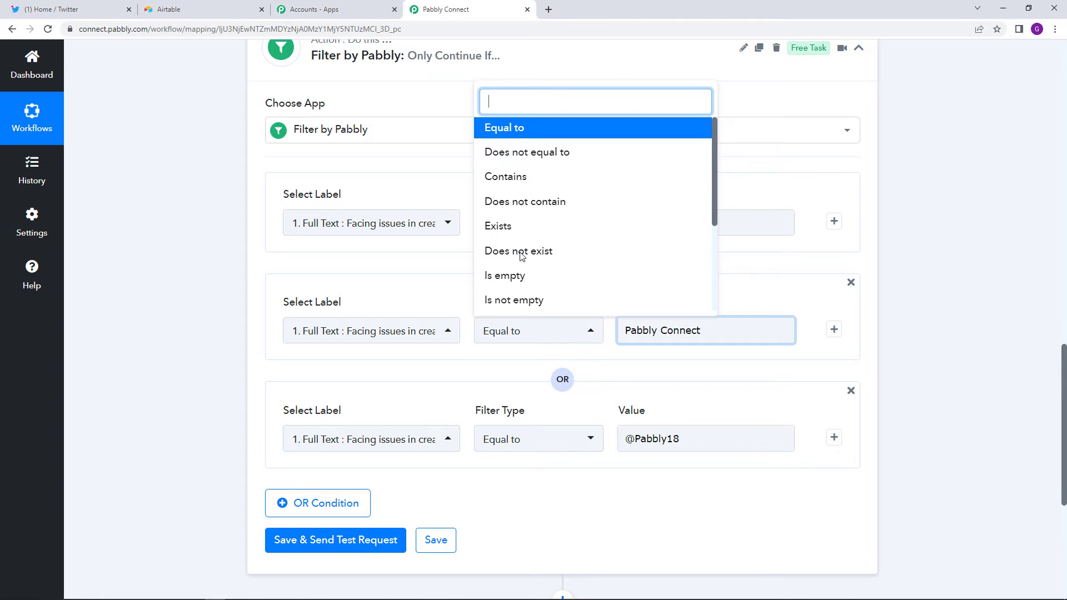
pyautogui.click(519, 180)
pyautogui.click(542, 439)
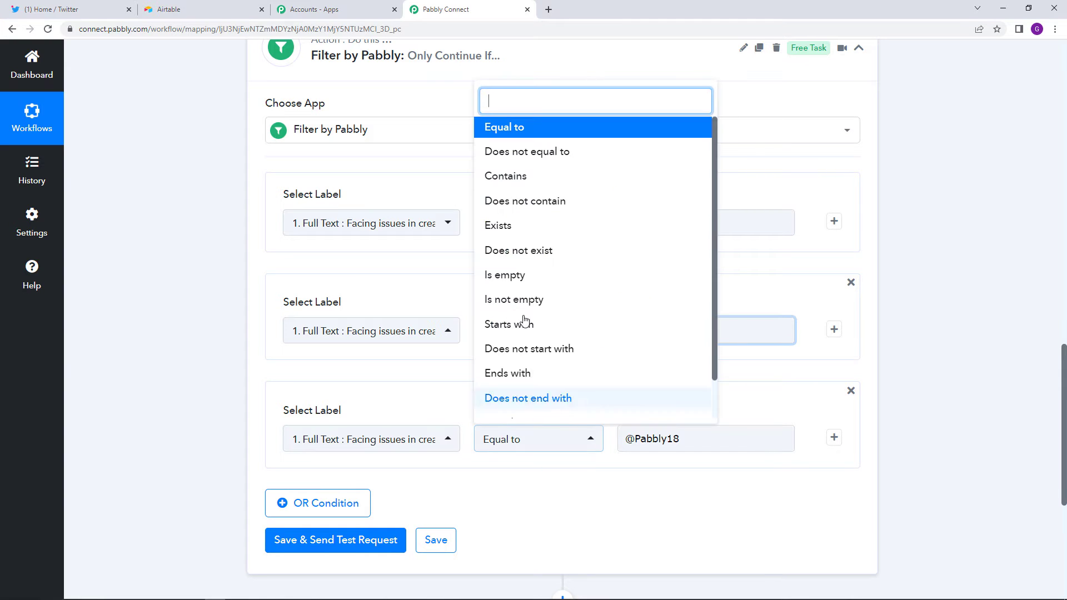
pyautogui.click(525, 177)
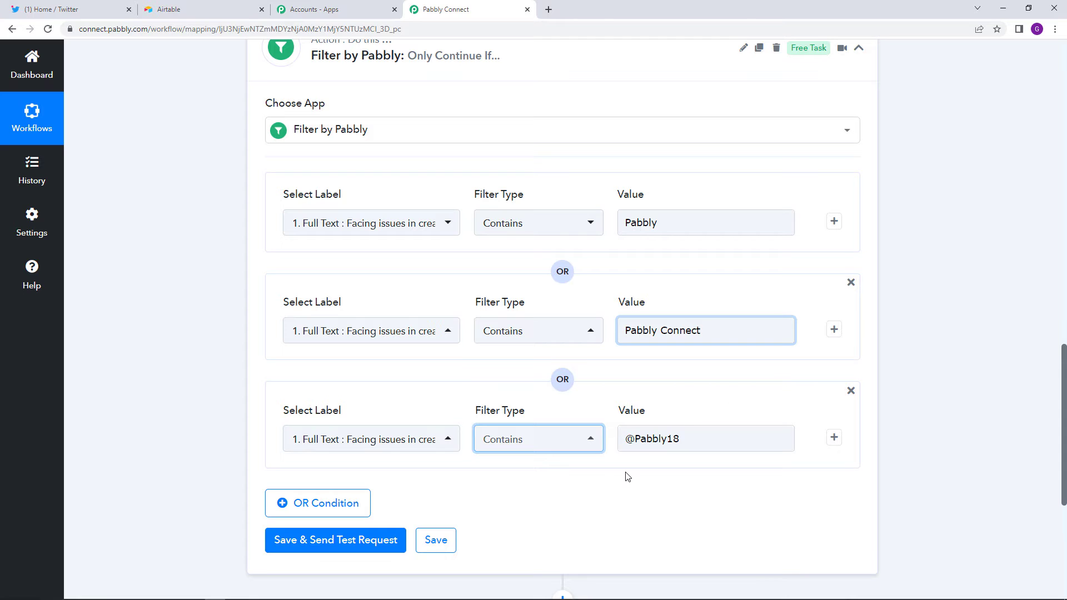
pyautogui.scroll(6, 627, 439)
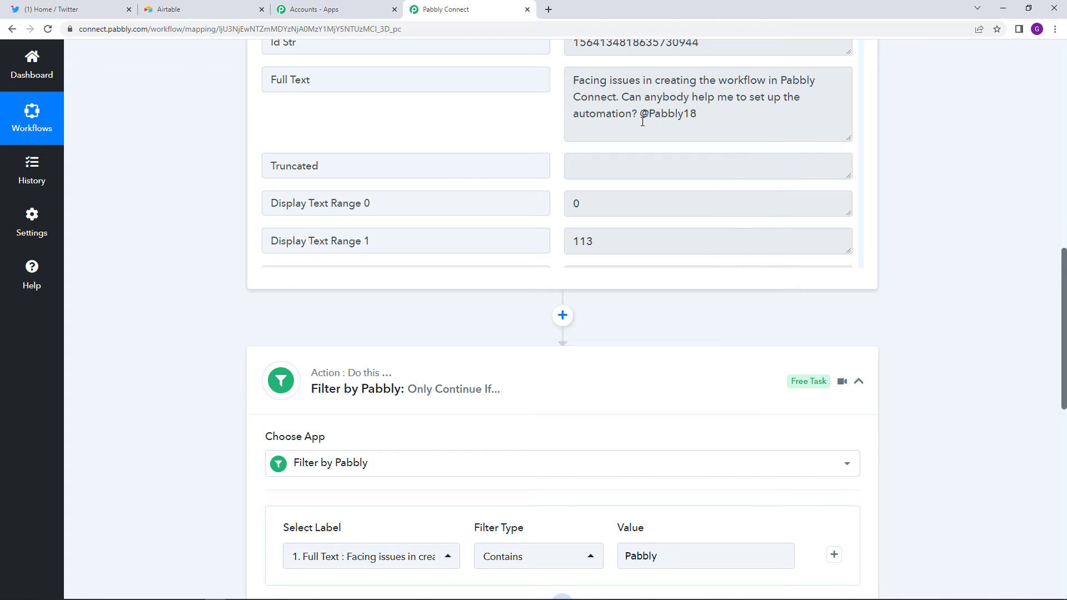
pyautogui.scroll(-9, 599, 305)
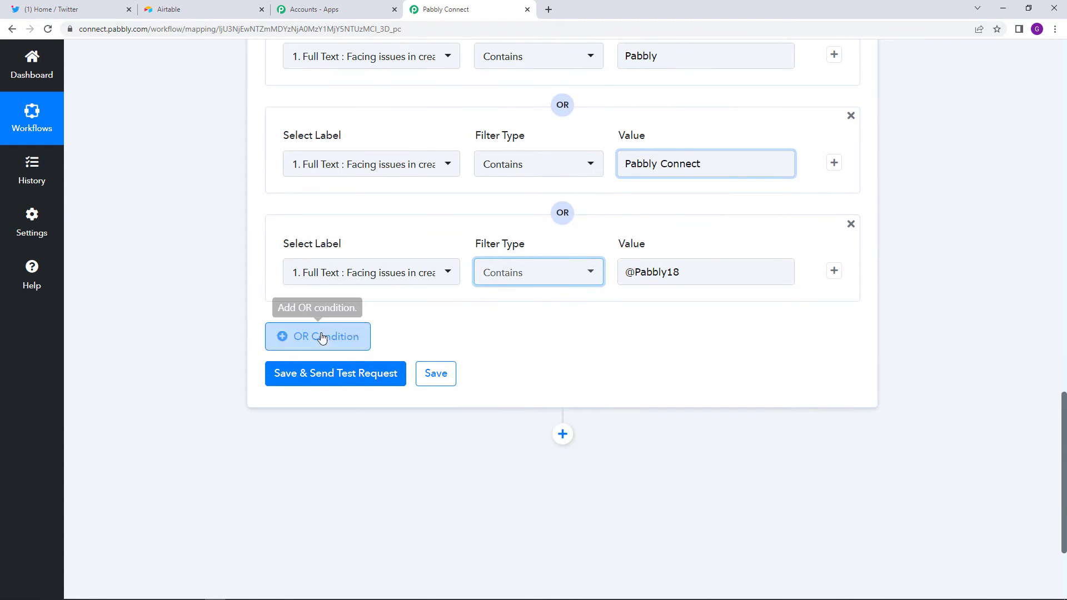
pyautogui.click(343, 383)
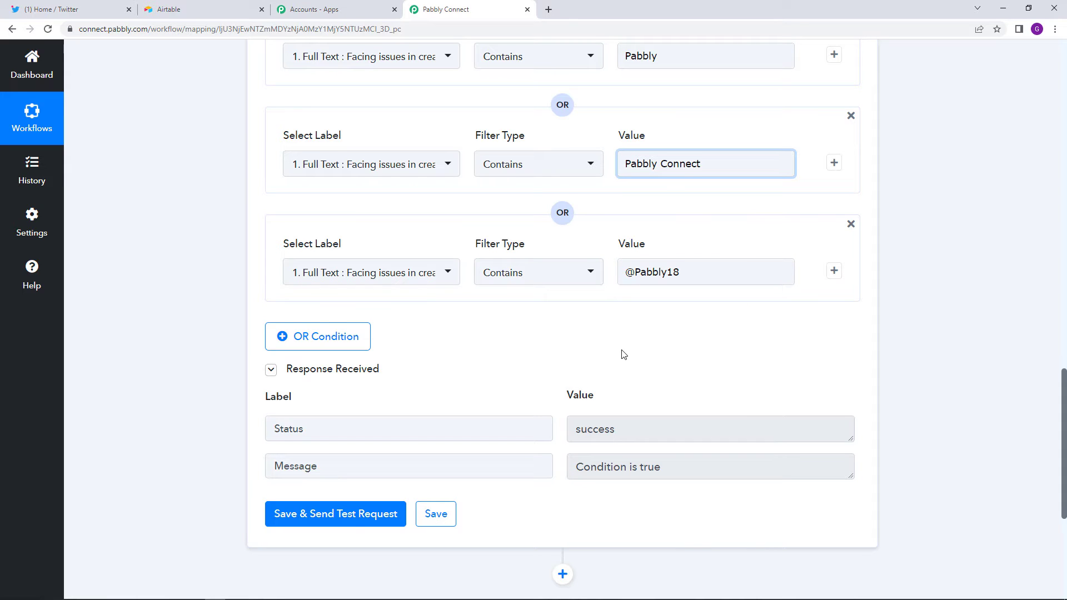
pyautogui.scroll(-2, 623, 354)
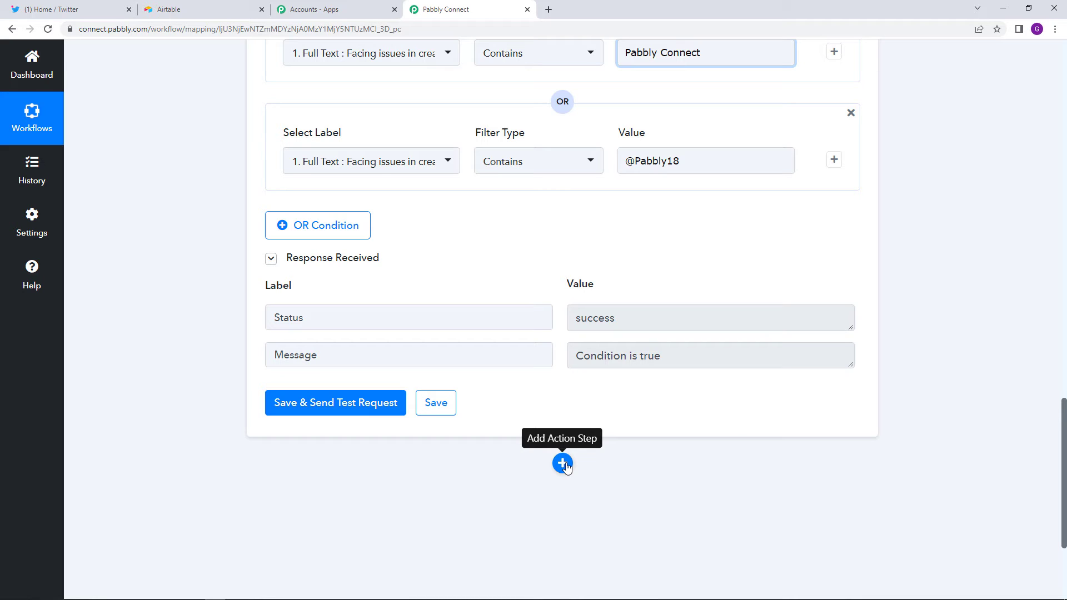
# - Add an Airtable action step after the filter with Search Record as its event
pyautogui.click(562, 463)
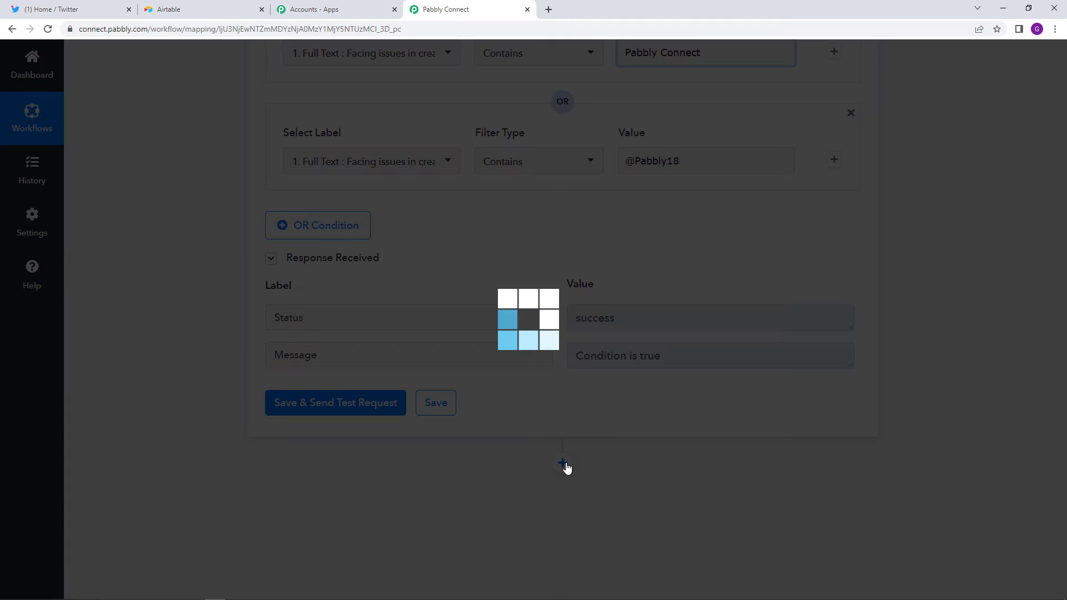
pyautogui.scroll(-4, 473, 468)
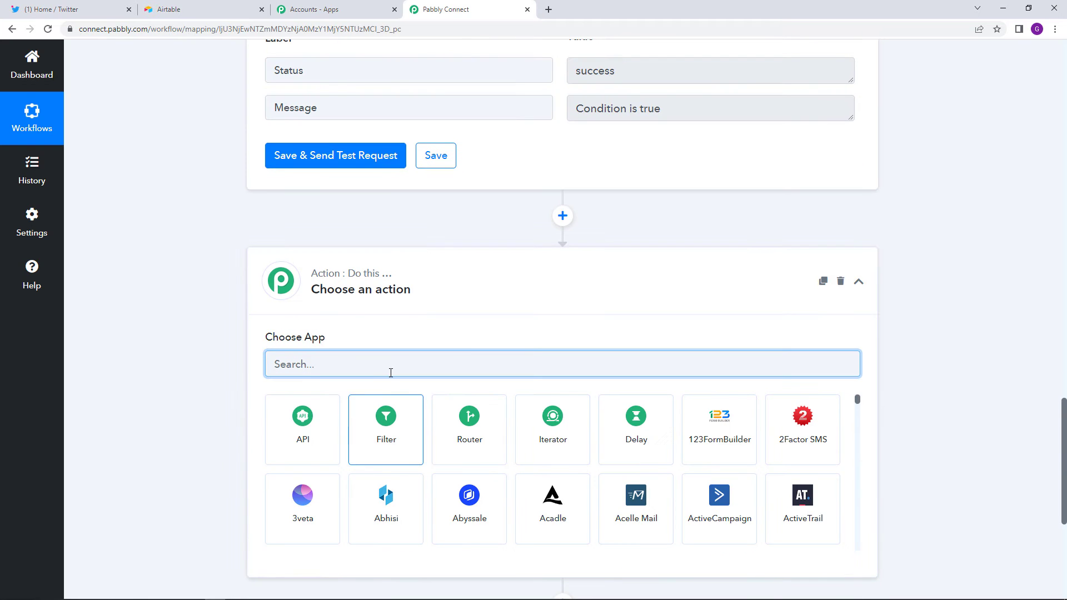
pyautogui.write('airt')
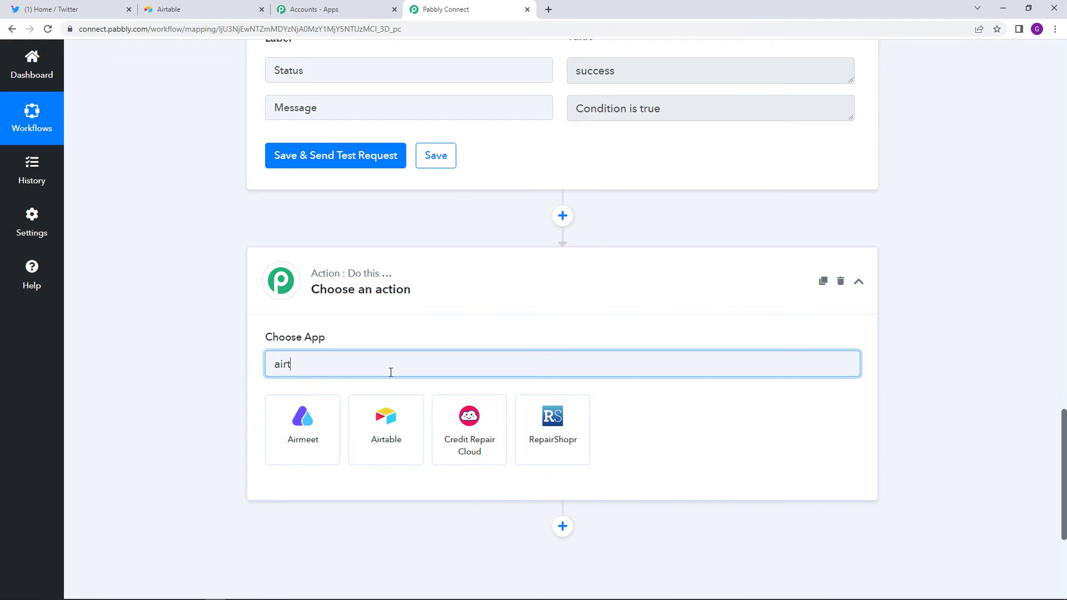
pyautogui.click(292, 446)
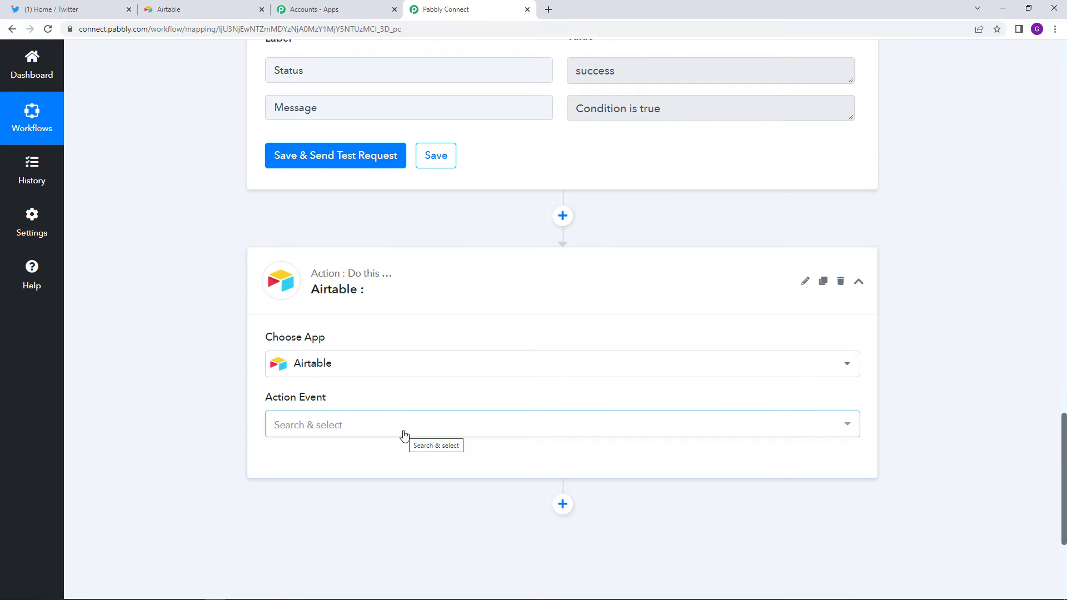
pyautogui.click(405, 436)
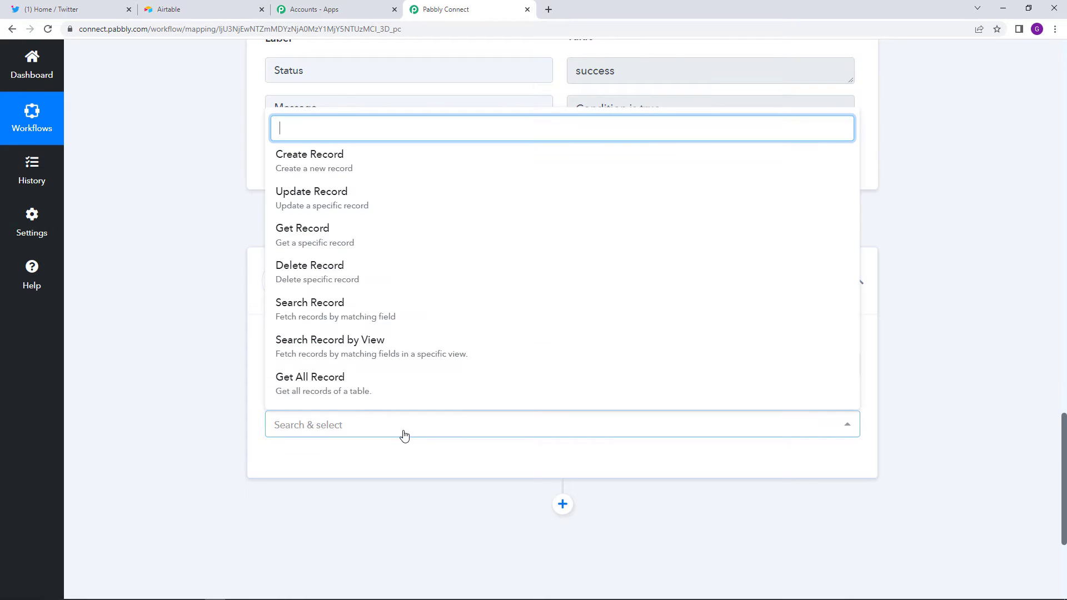
pyautogui.click(450, 326)
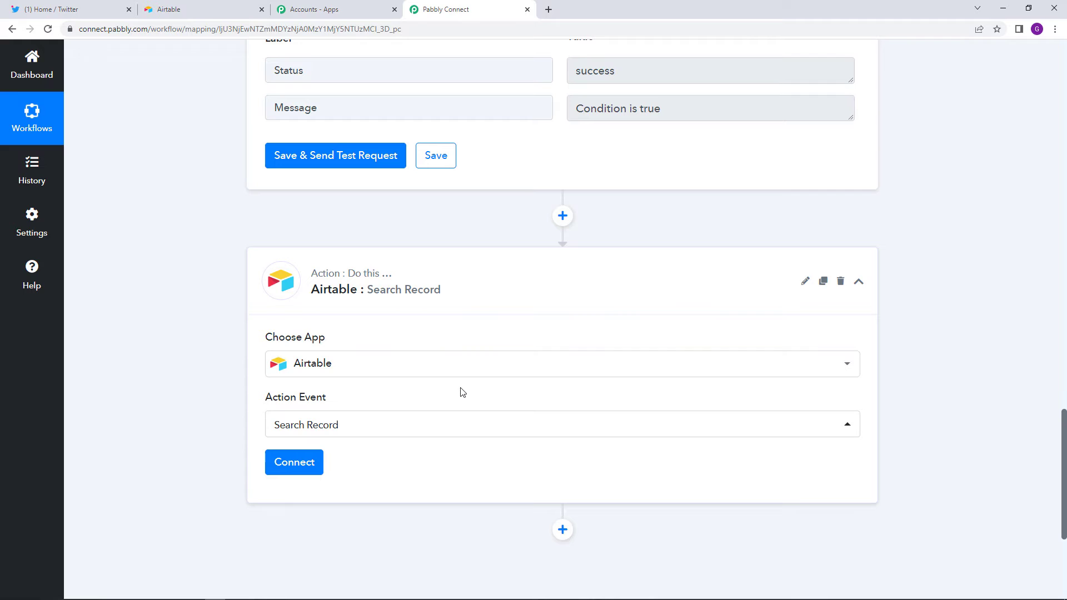
# - Start a new Airtable connection and go to Airtable for the API key
pyautogui.click(313, 459)
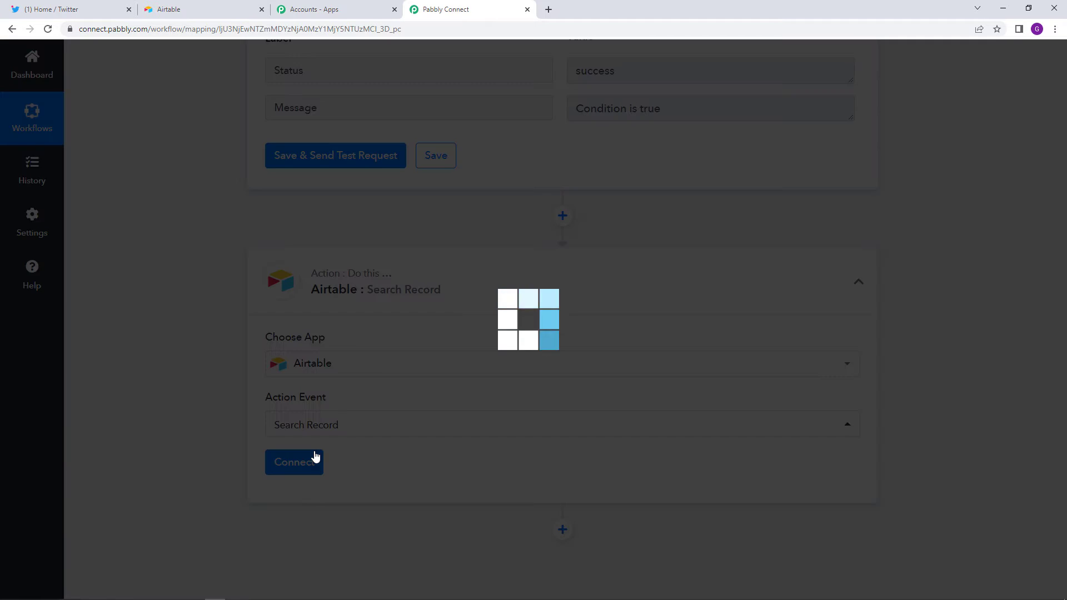
pyautogui.click(493, 184)
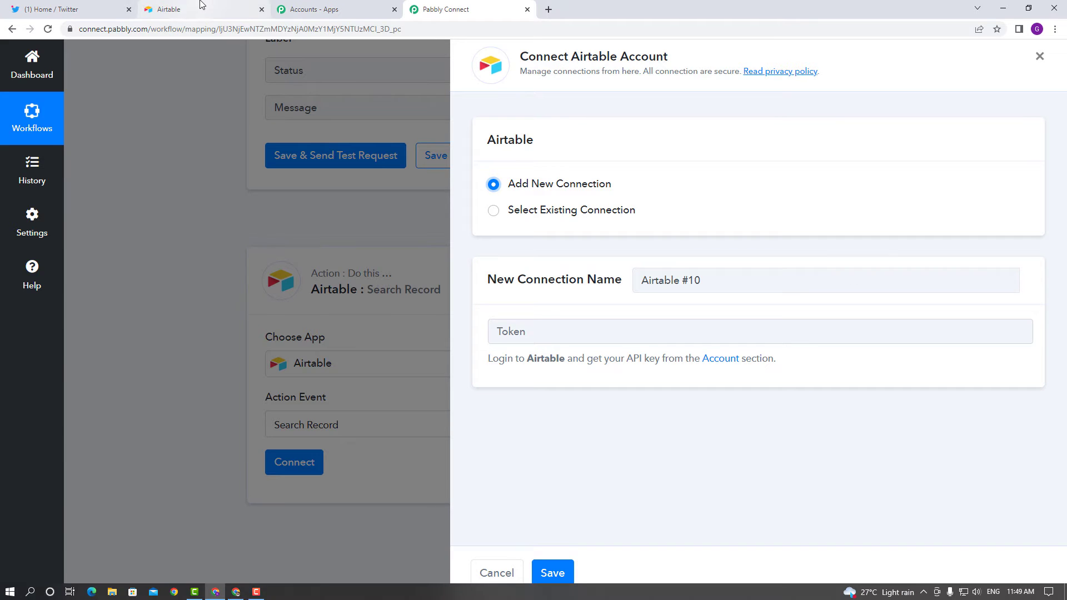
pyautogui.click(184, 8)
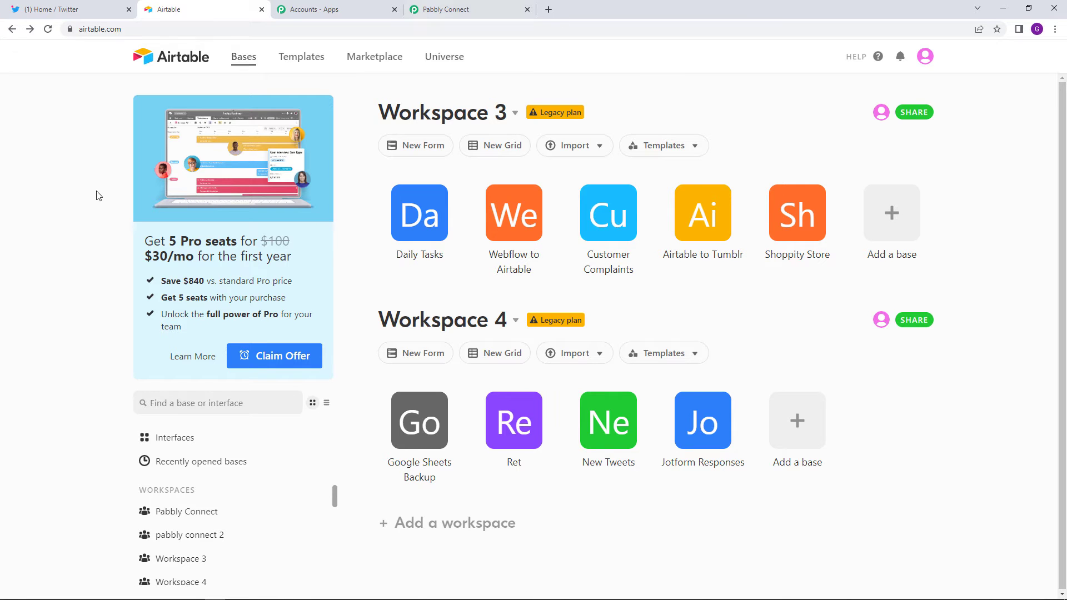
pyautogui.click(925, 57)
pyautogui.click(927, 123)
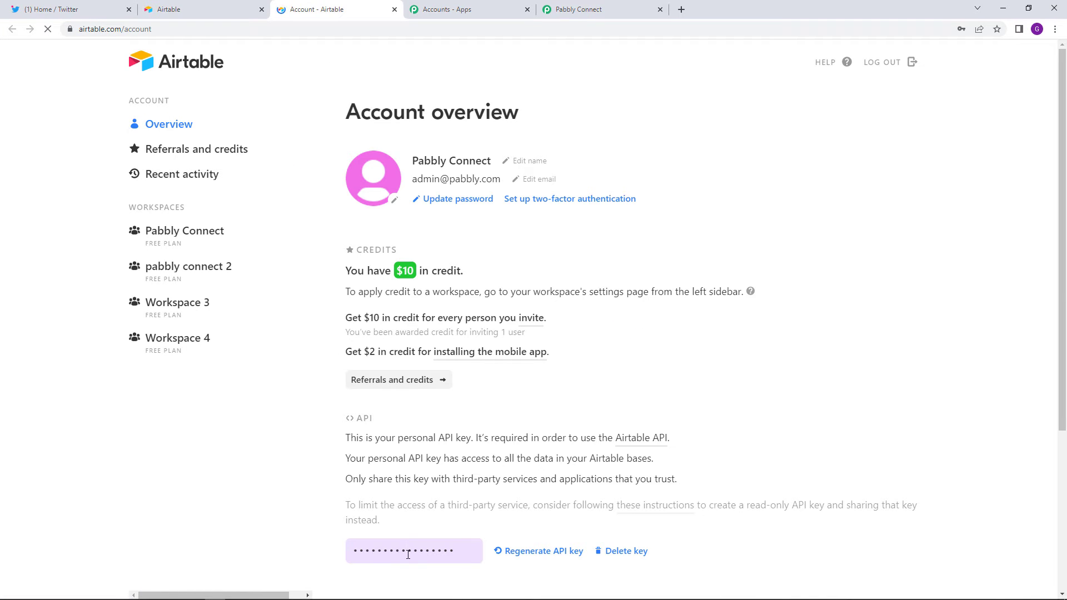
pyautogui.click(407, 554)
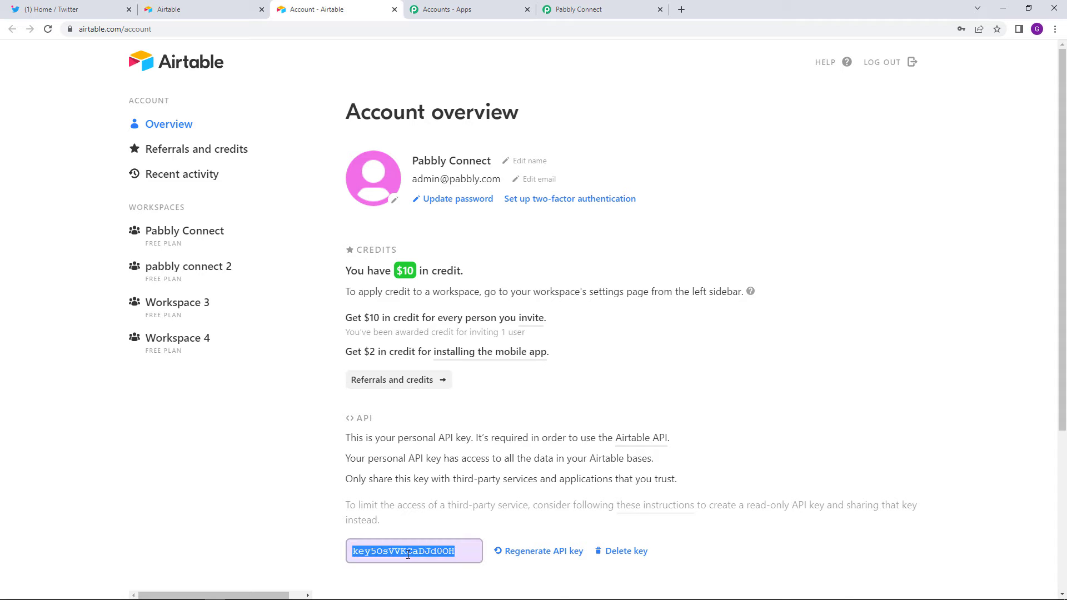
pyautogui.rightClick(407, 554)
pyautogui.click(436, 488)
pyautogui.click(557, 9)
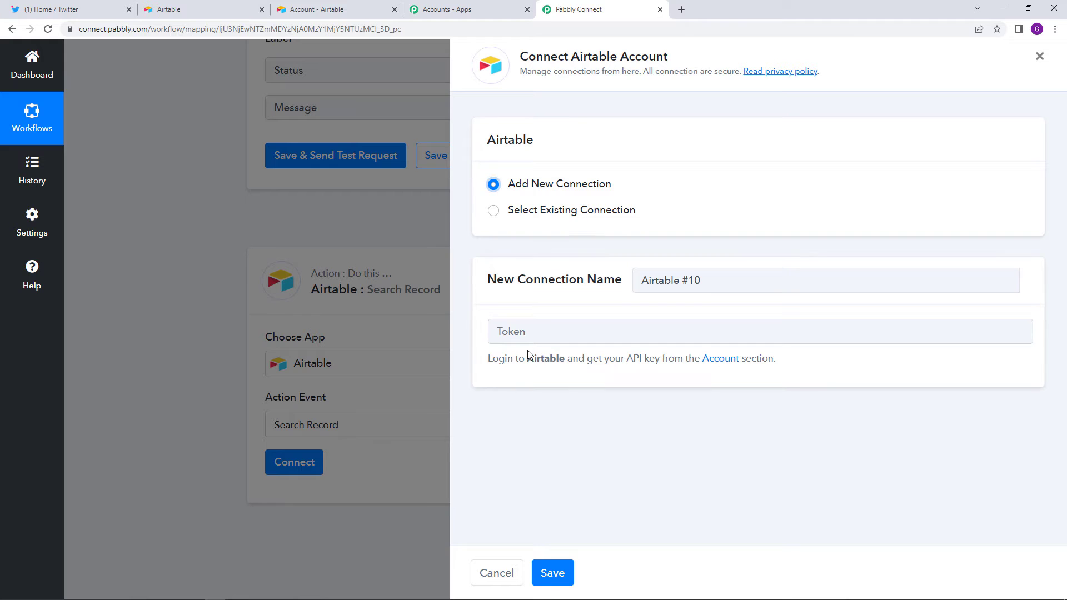
pyautogui.rightClick(526, 332)
# - Paste the API key as the token, save the connection, then view Airtable's bases
pyautogui.click(565, 420)
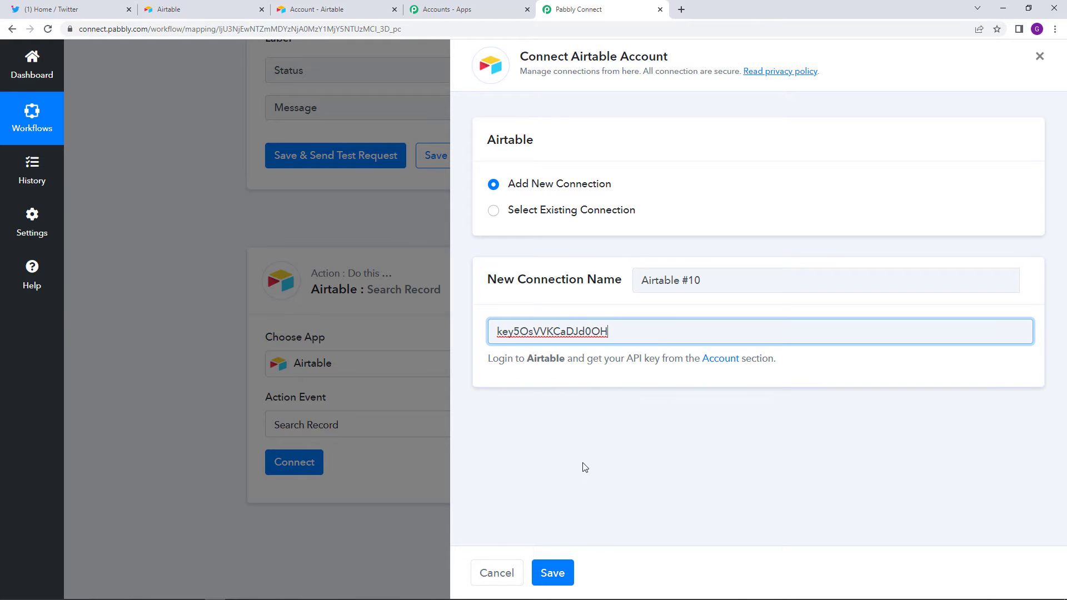
pyautogui.click(567, 578)
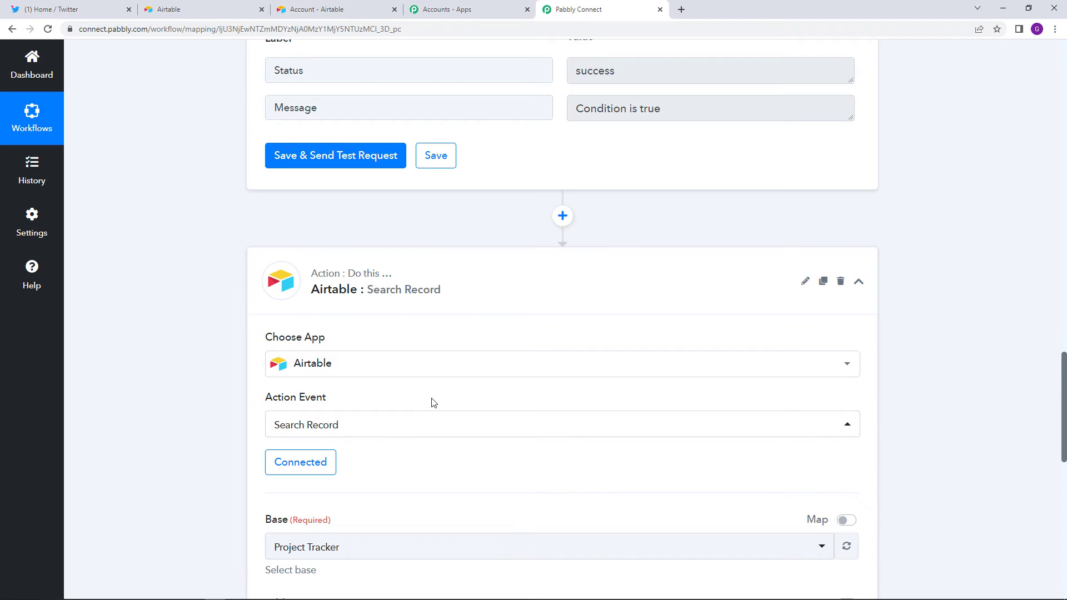
pyautogui.scroll(-2, 445, 443)
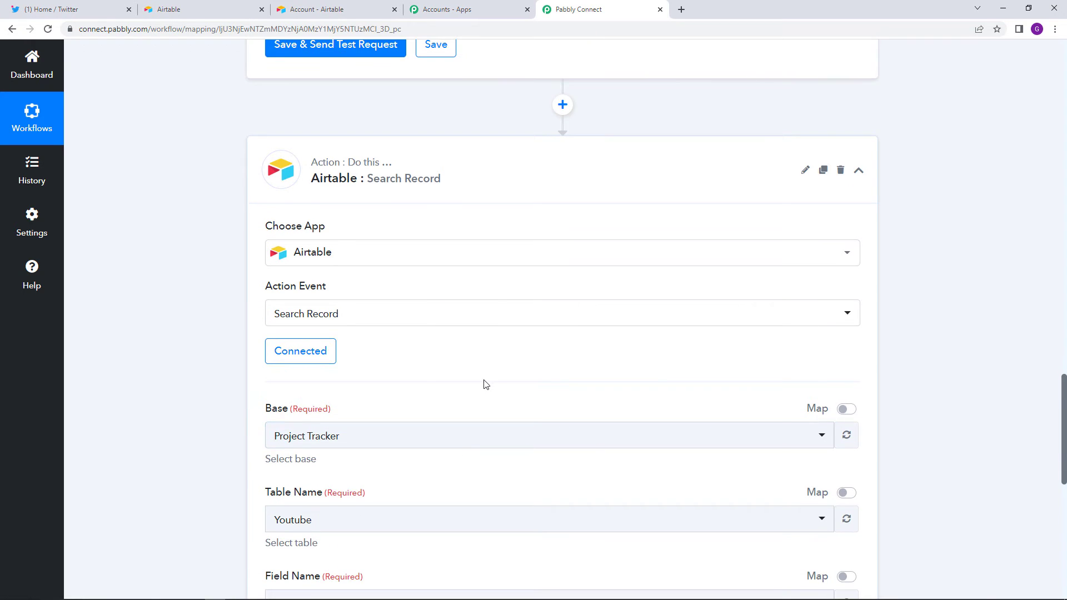
pyautogui.scroll(-2, 470, 446)
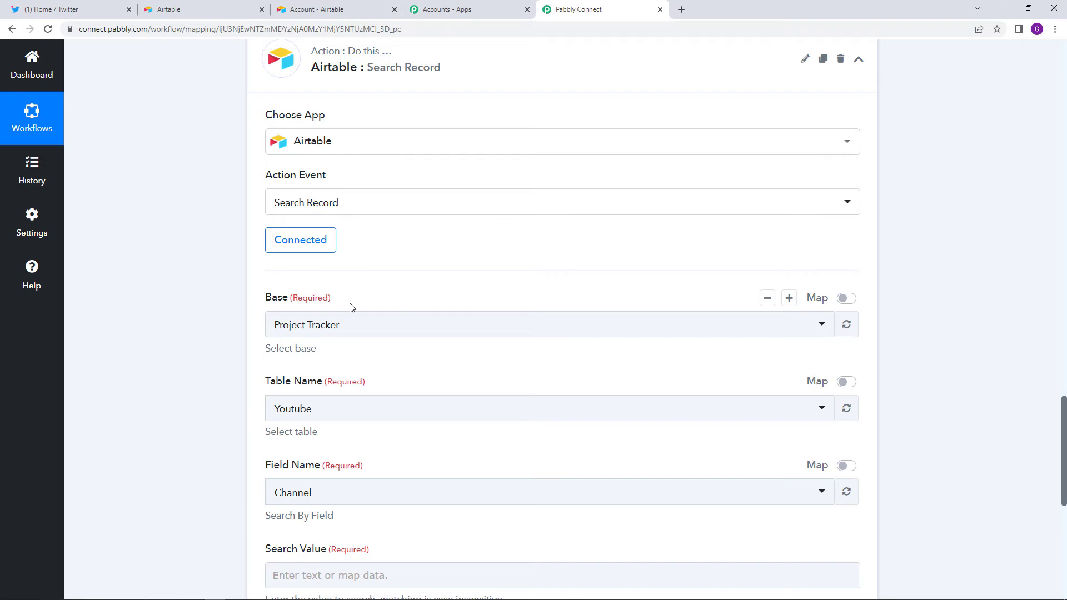
pyautogui.click(194, 9)
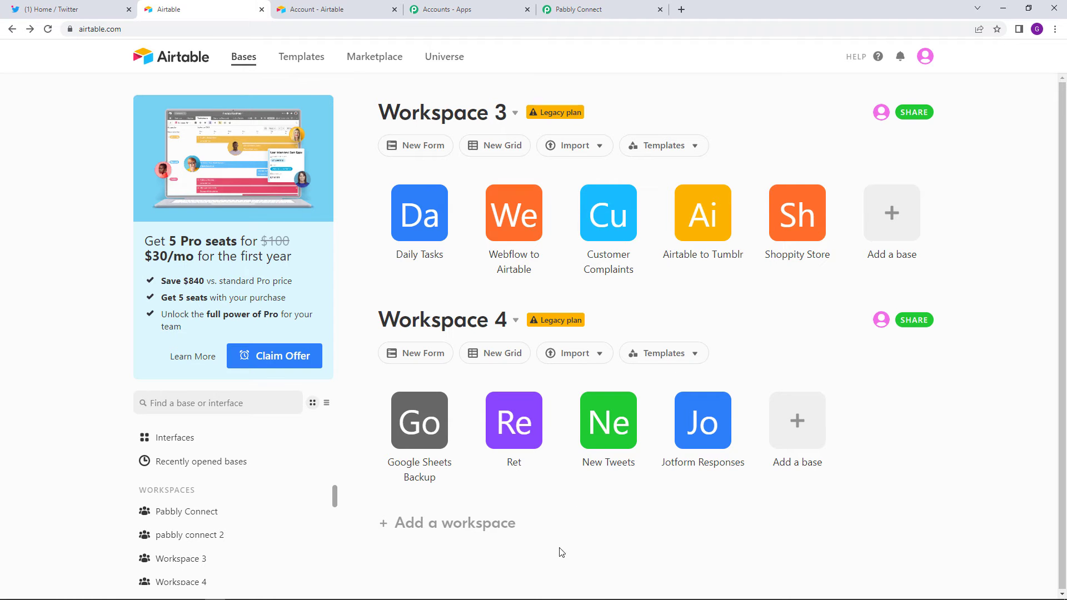
# - Select the New Tweets base in the search step and open that base in Airtable
pyautogui.click(551, 13)
pyautogui.click(411, 332)
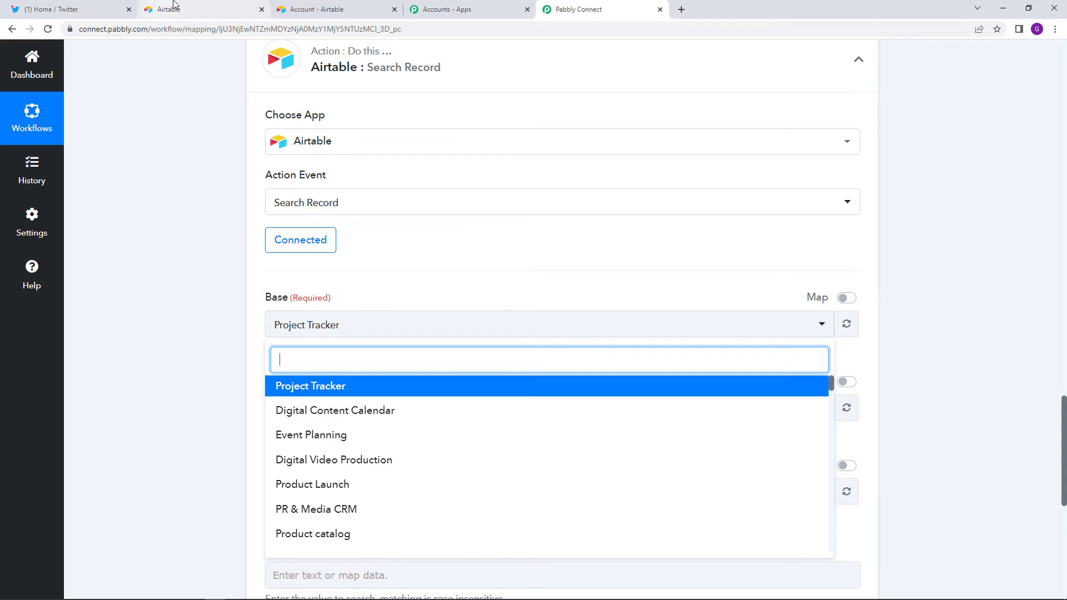
pyautogui.click(350, 4)
pyautogui.click(232, 4)
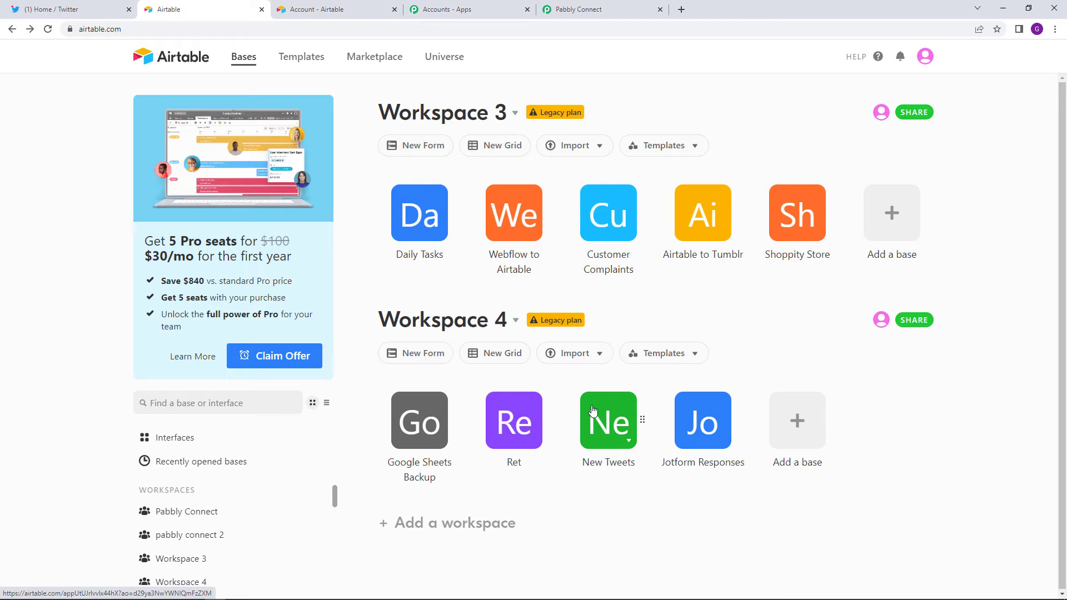
pyautogui.click(611, 9)
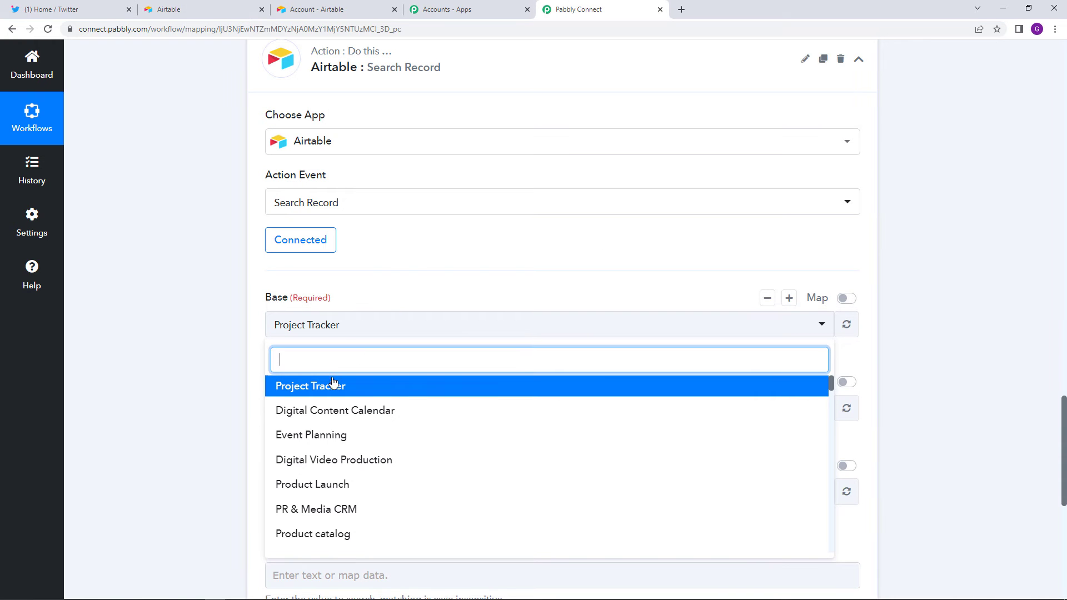
pyautogui.write('new')
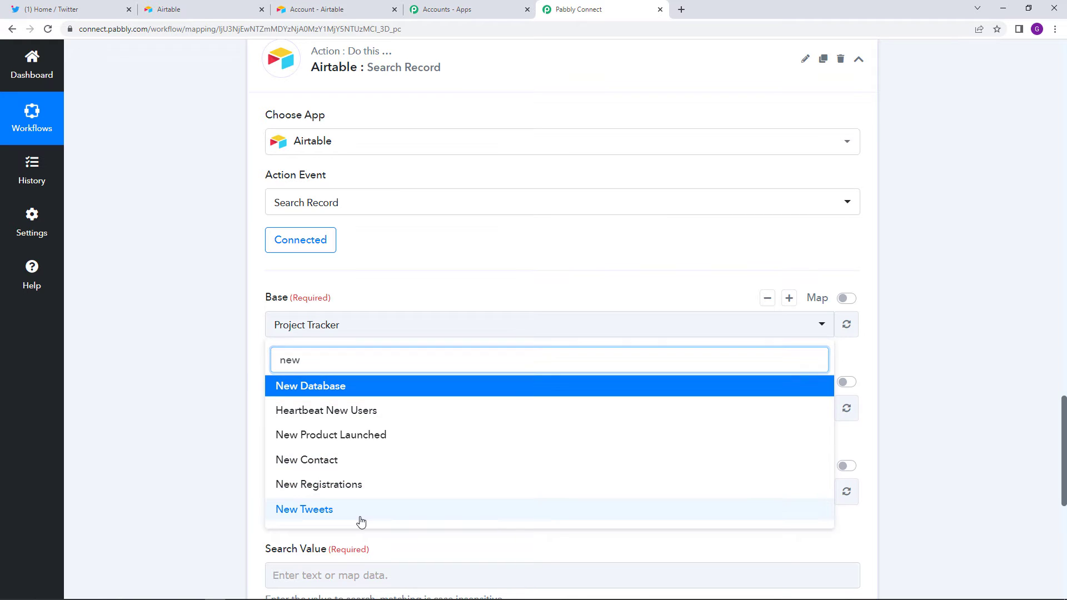
pyautogui.click(360, 516)
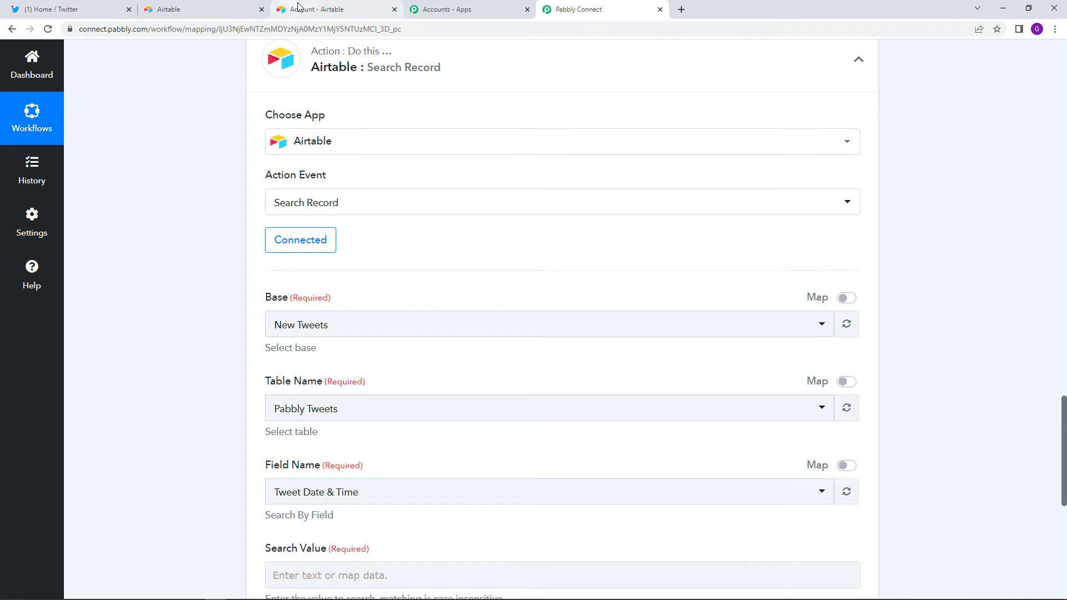
pyautogui.click(250, 5)
pyautogui.click(607, 450)
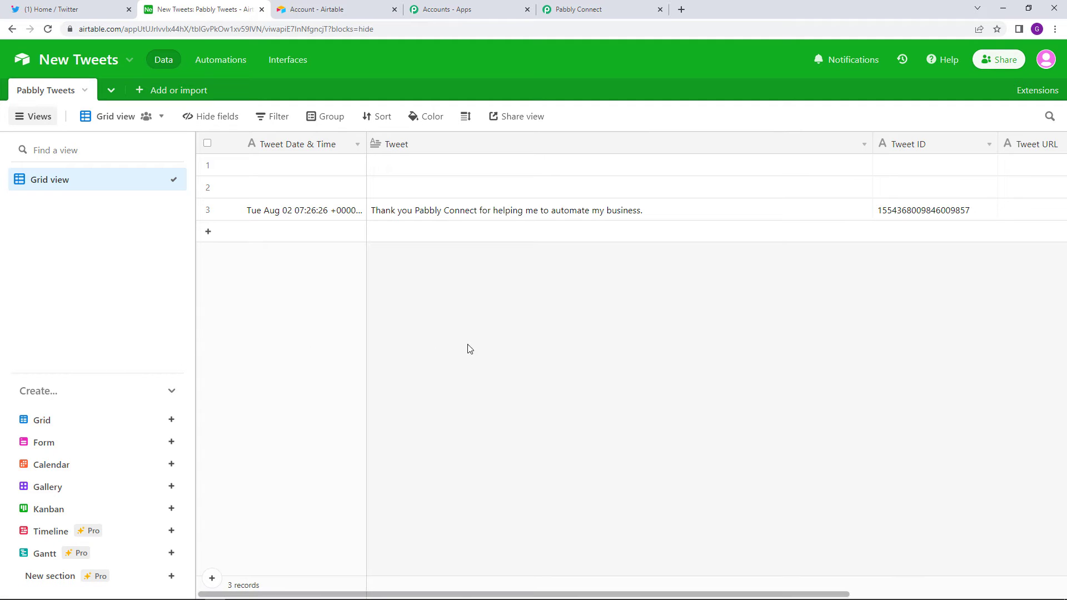
# - Choose Pabbly Tweets as the table, comparing it with the Airtable grid's columns
pyautogui.click(576, 4)
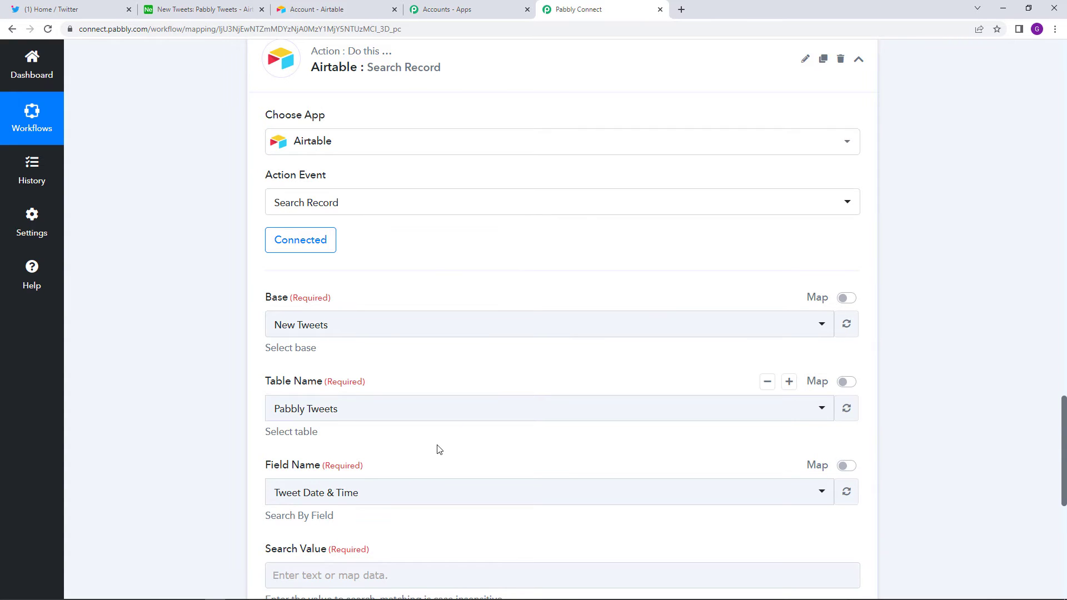
pyautogui.click(408, 417)
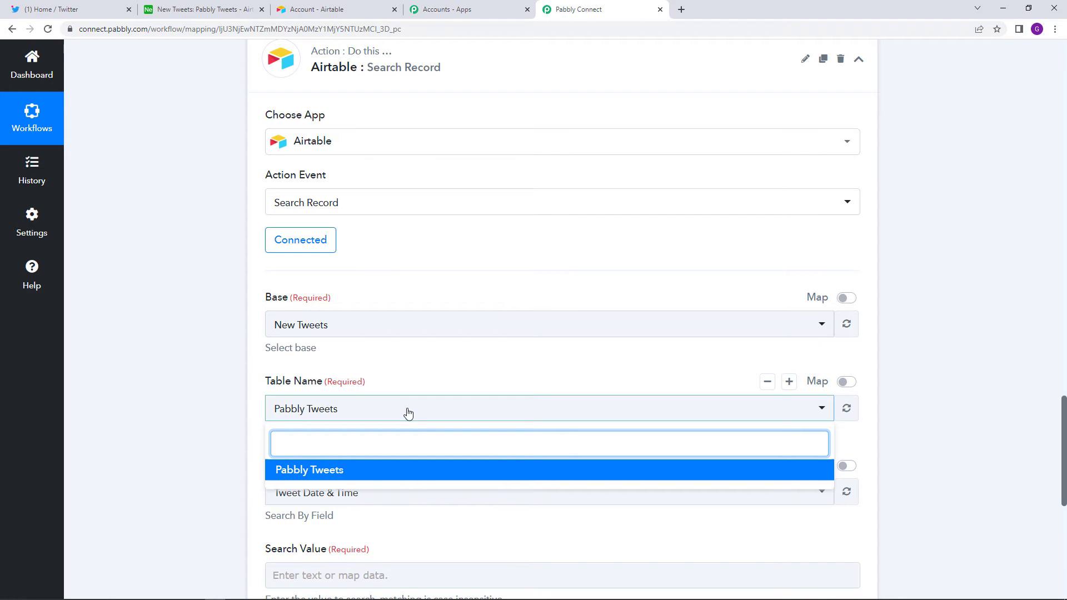
pyautogui.click(411, 469)
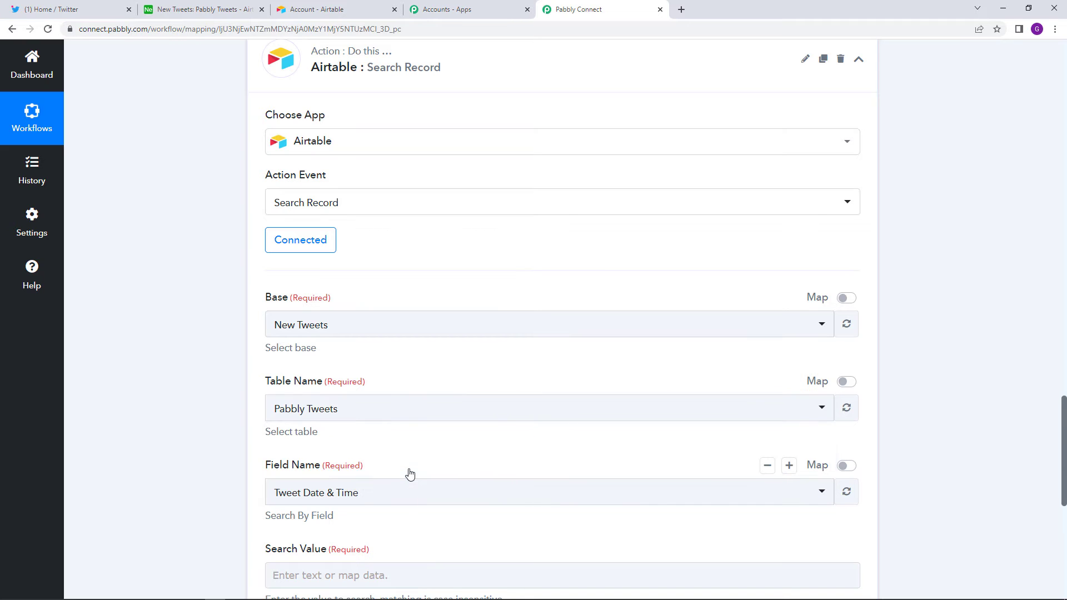
pyautogui.scroll(-1, 549, 490)
pyautogui.scroll(-2, 548, 490)
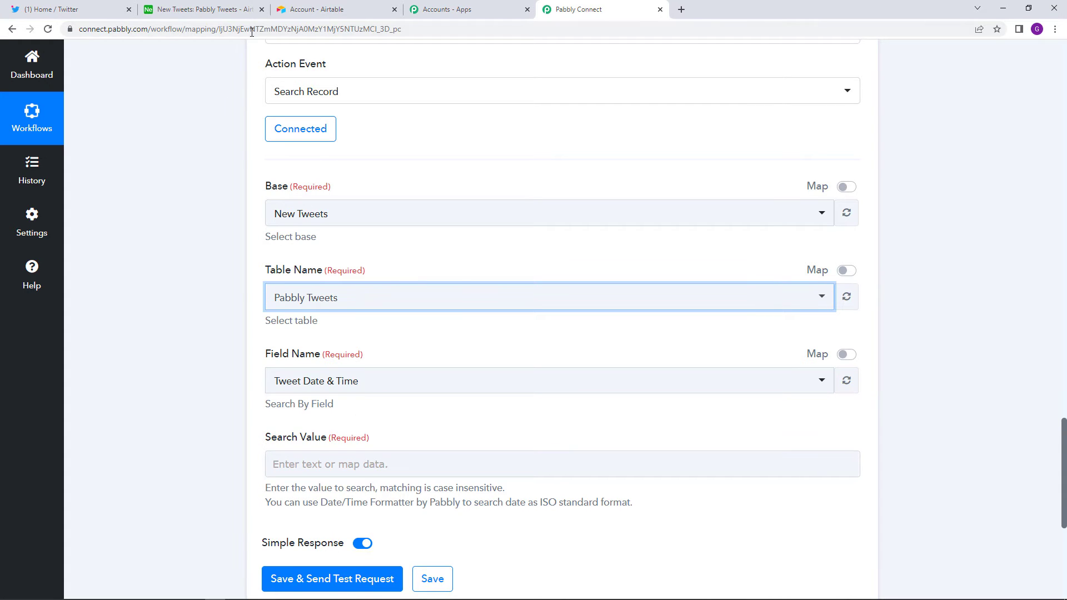
pyautogui.click(206, 9)
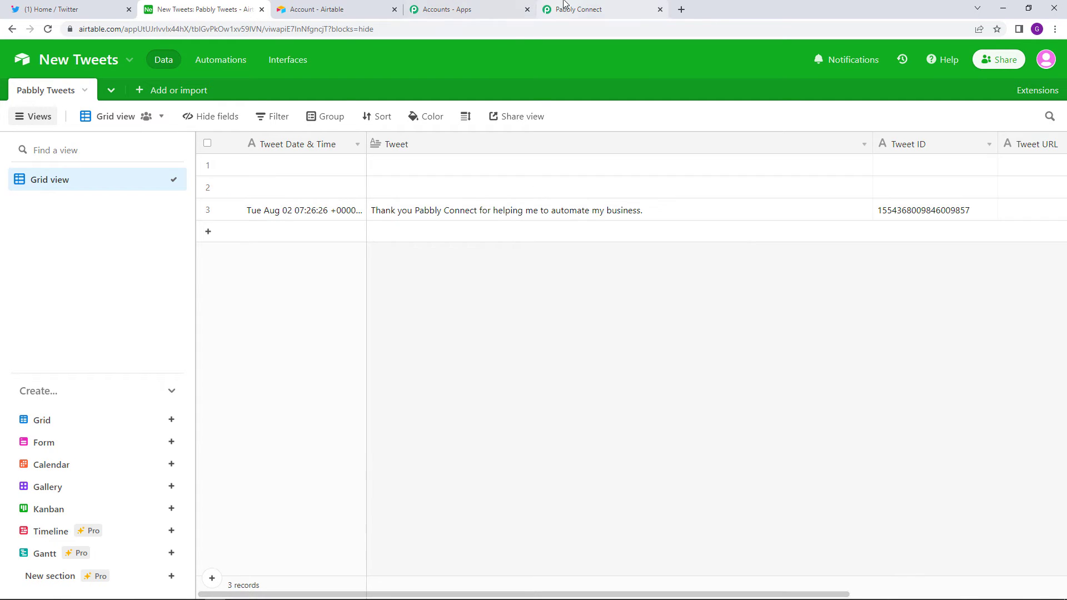
pyautogui.click(578, 9)
pyautogui.scroll(-2, 353, 373)
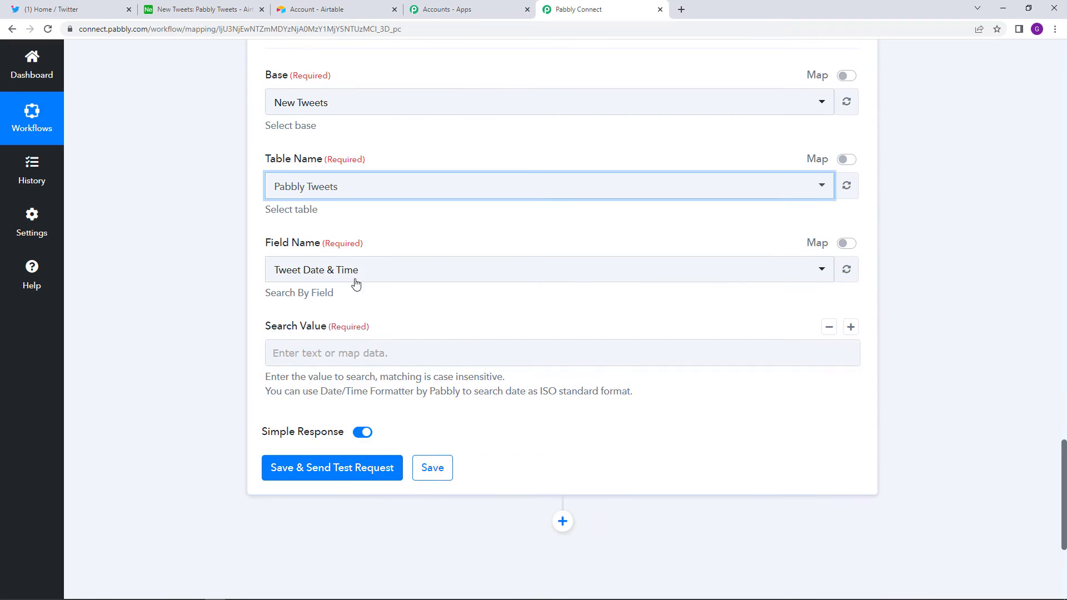
# - Search the Tweet field, using the Twitter trigger's Full Text as the search value
pyautogui.click(355, 272)
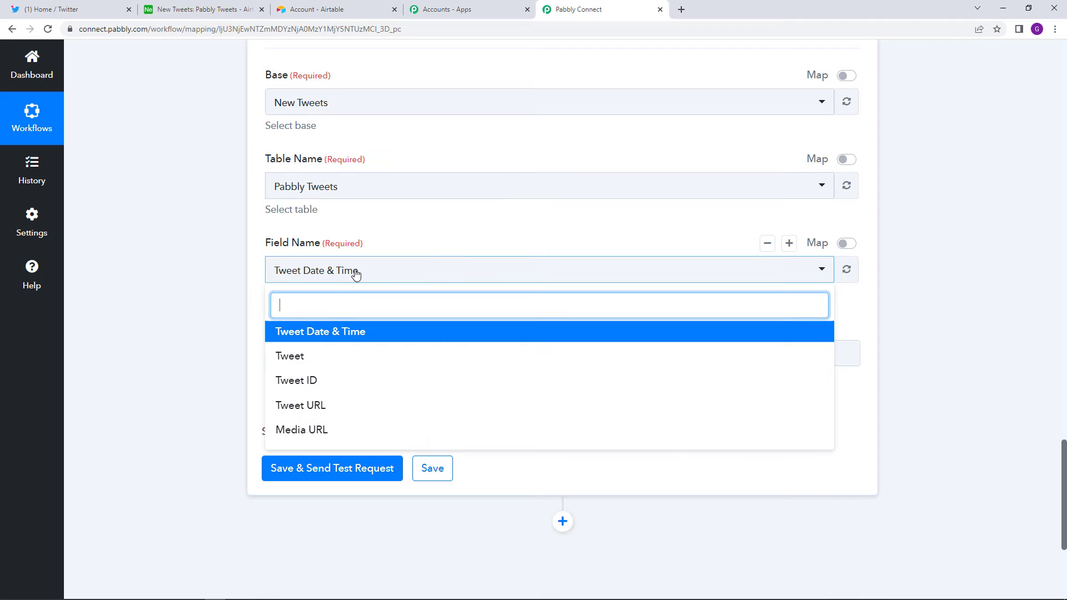
pyautogui.click(352, 357)
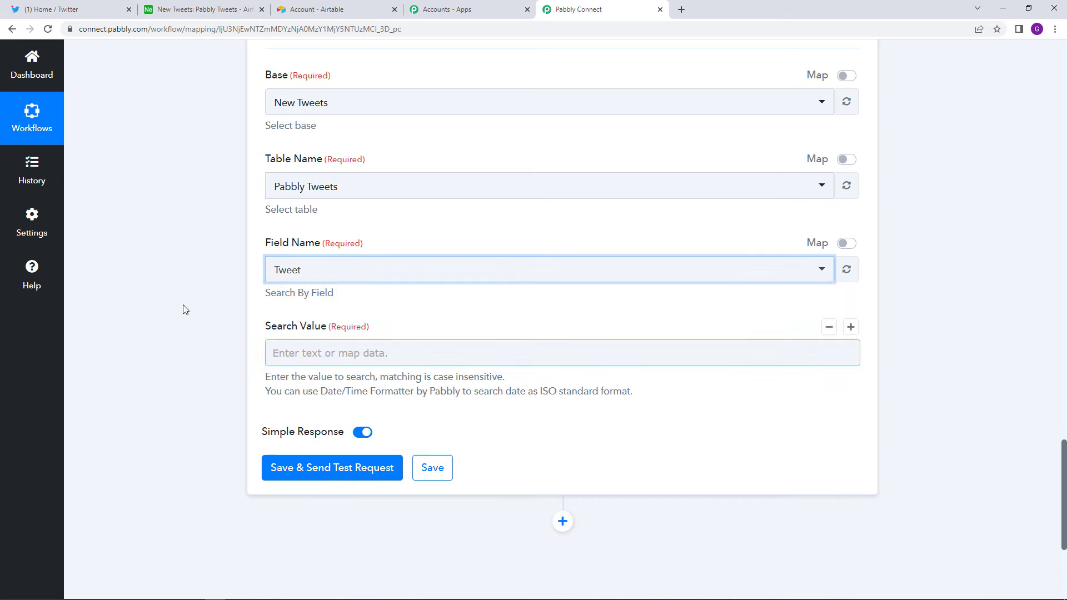
pyautogui.click(309, 357)
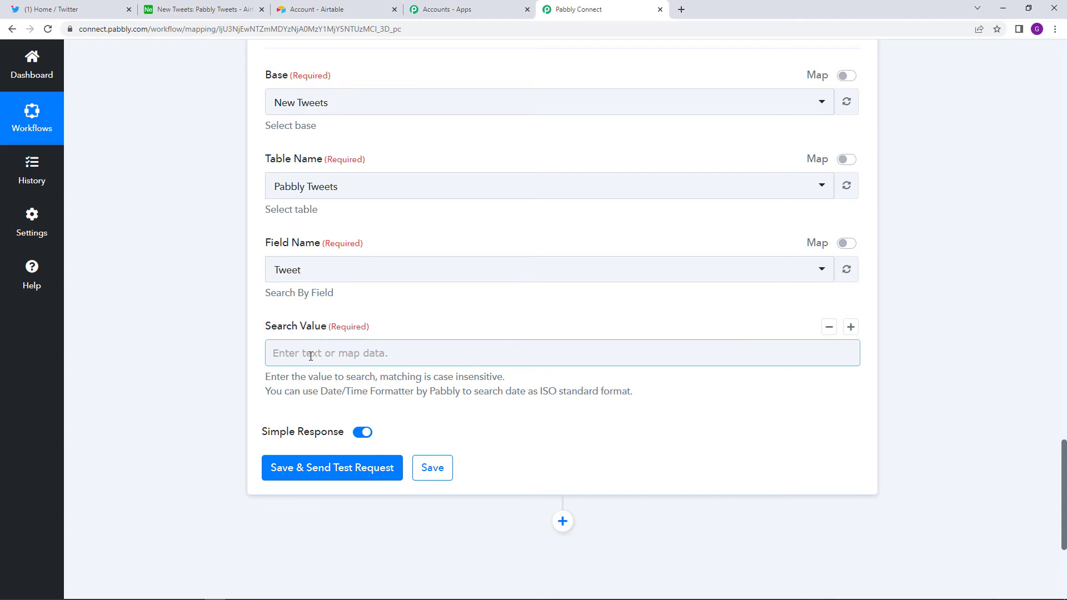
pyautogui.click(311, 356)
pyautogui.click(433, 459)
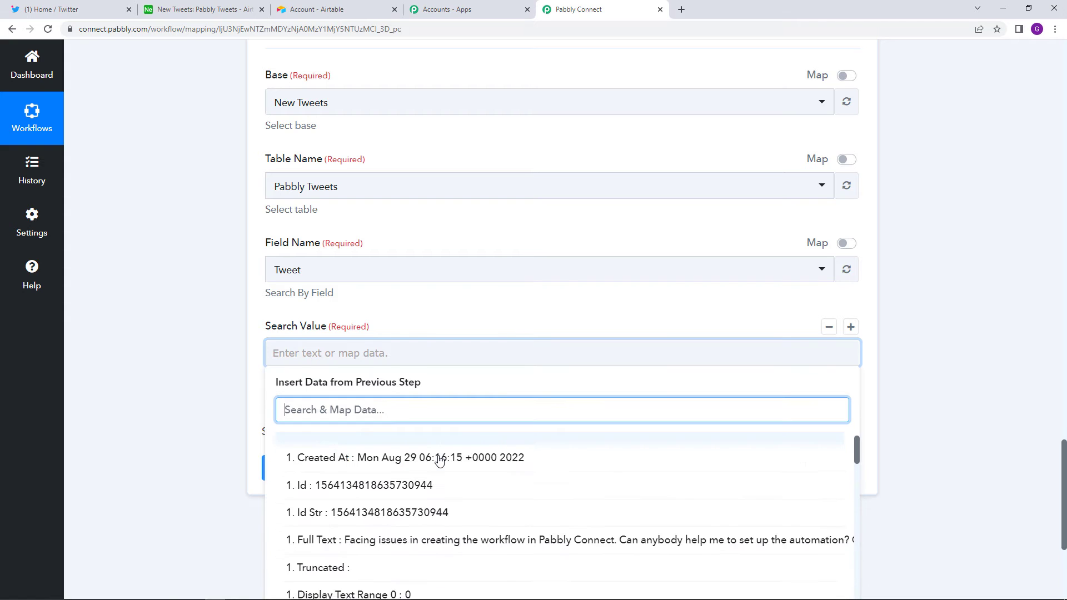
pyautogui.scroll(-2, 438, 461)
pyautogui.click(443, 467)
pyautogui.click(178, 359)
pyautogui.scroll(3, 189, 378)
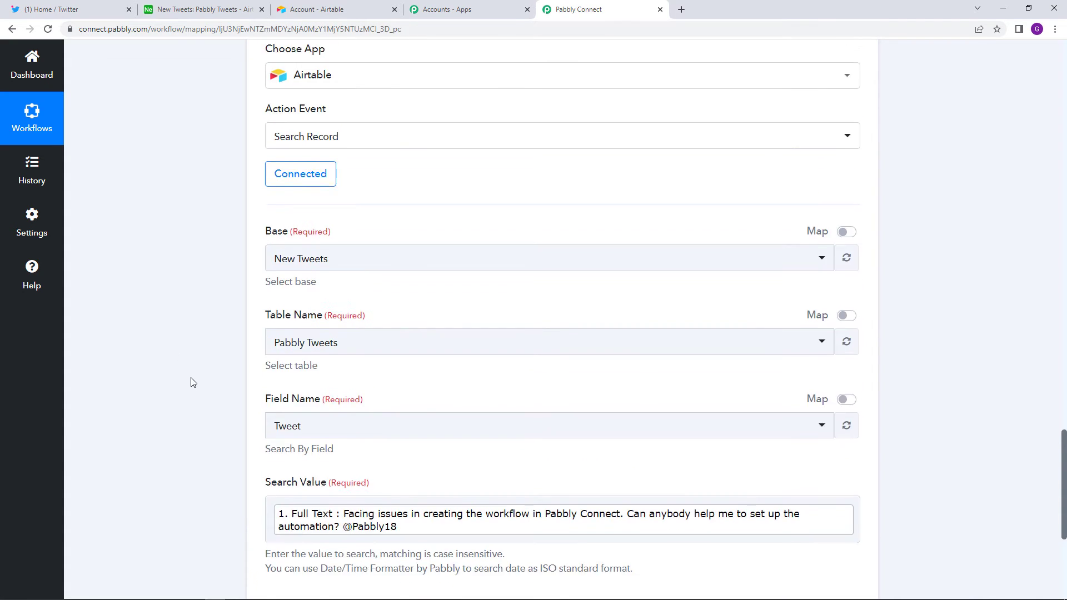
pyautogui.scroll(3, 191, 383)
pyautogui.scroll(-5, 205, 405)
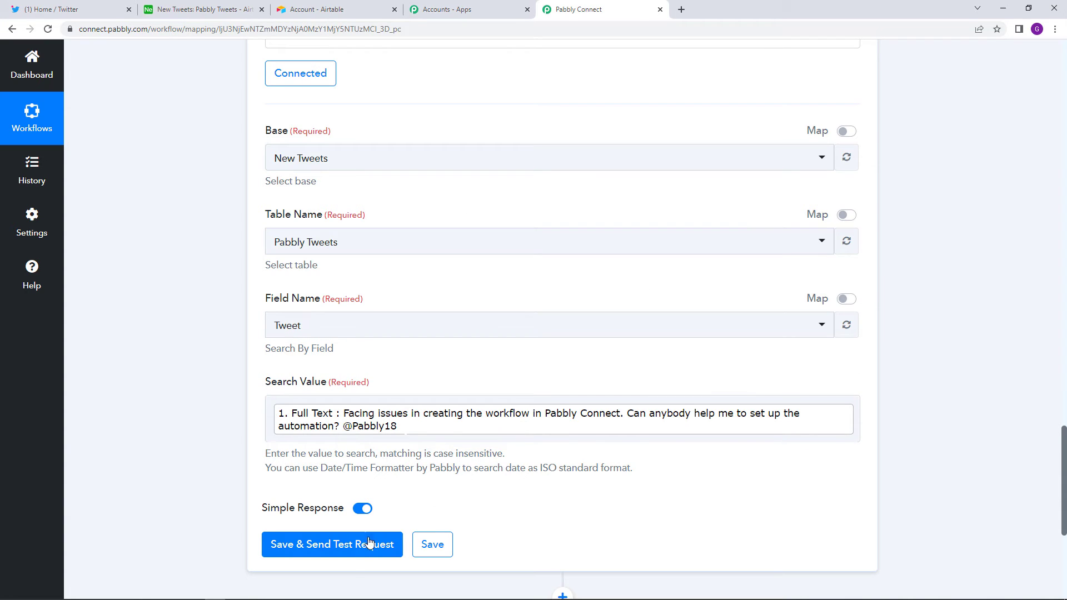
# - Save and test the Search Record step, checking the Pabbly Tweets grid in Airtable
pyautogui.click(356, 560)
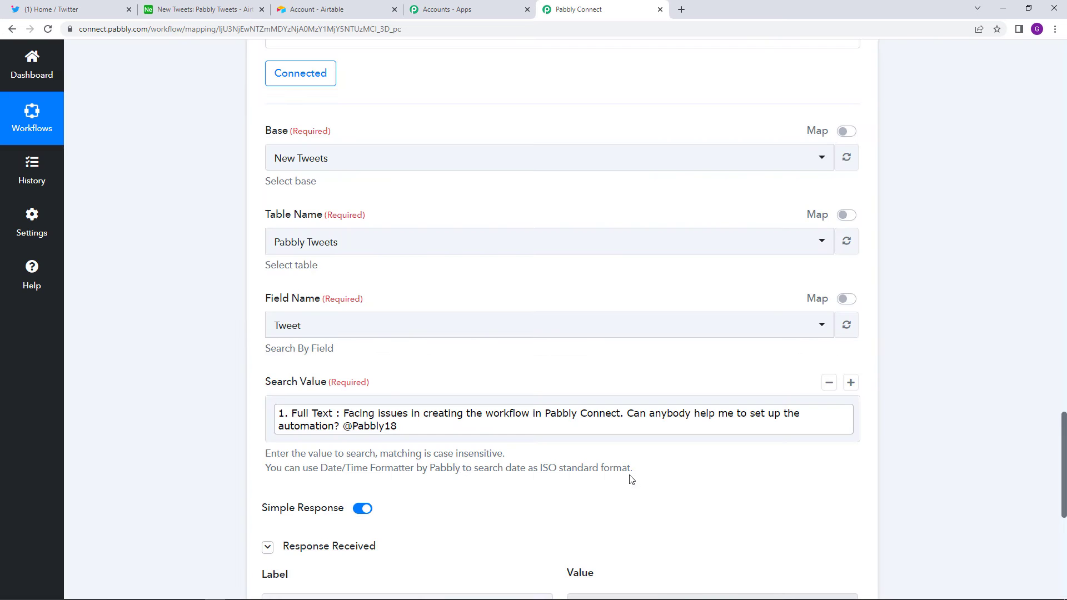
pyautogui.scroll(-2, 630, 476)
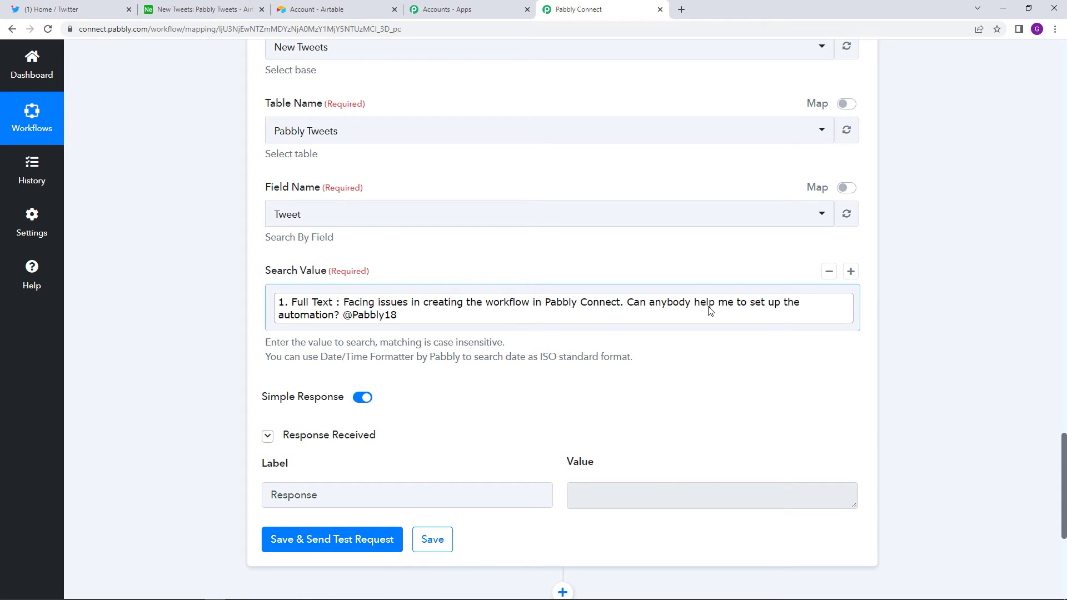
pyautogui.click(325, 6)
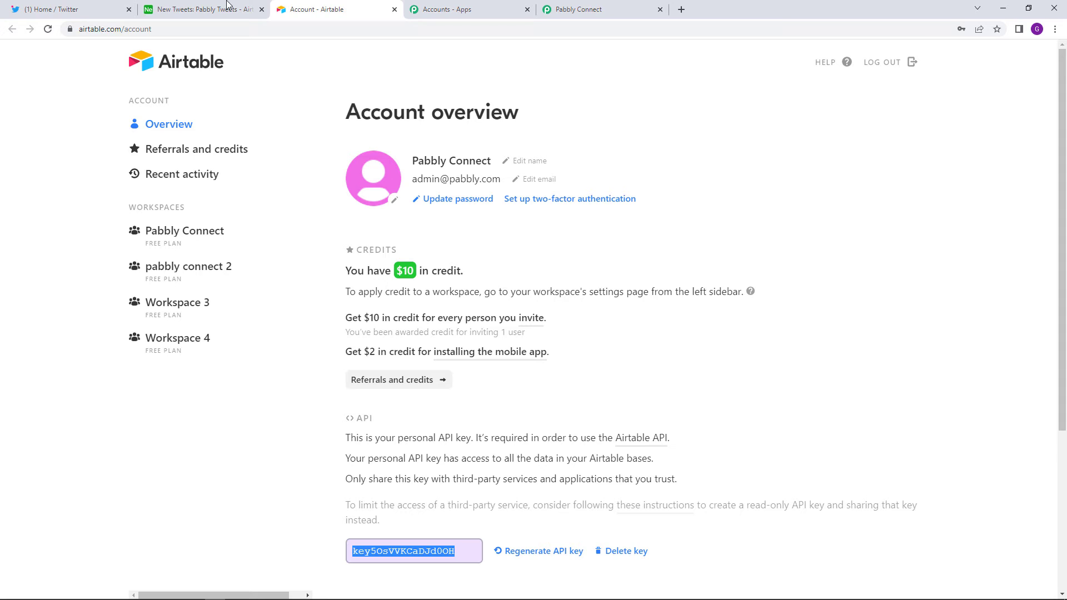
pyautogui.click(226, 7)
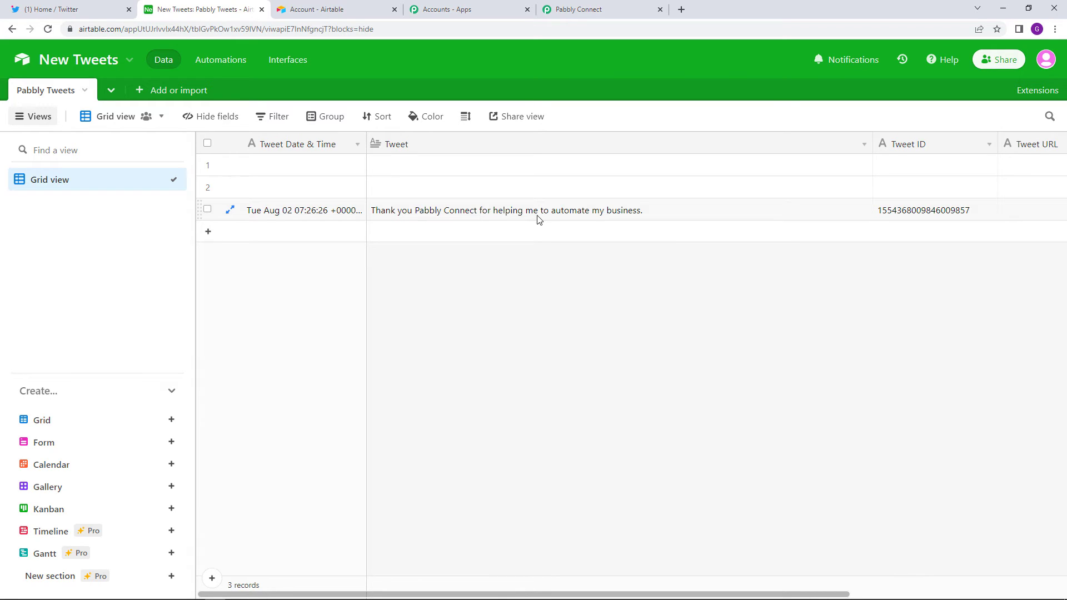
pyautogui.click(611, 8)
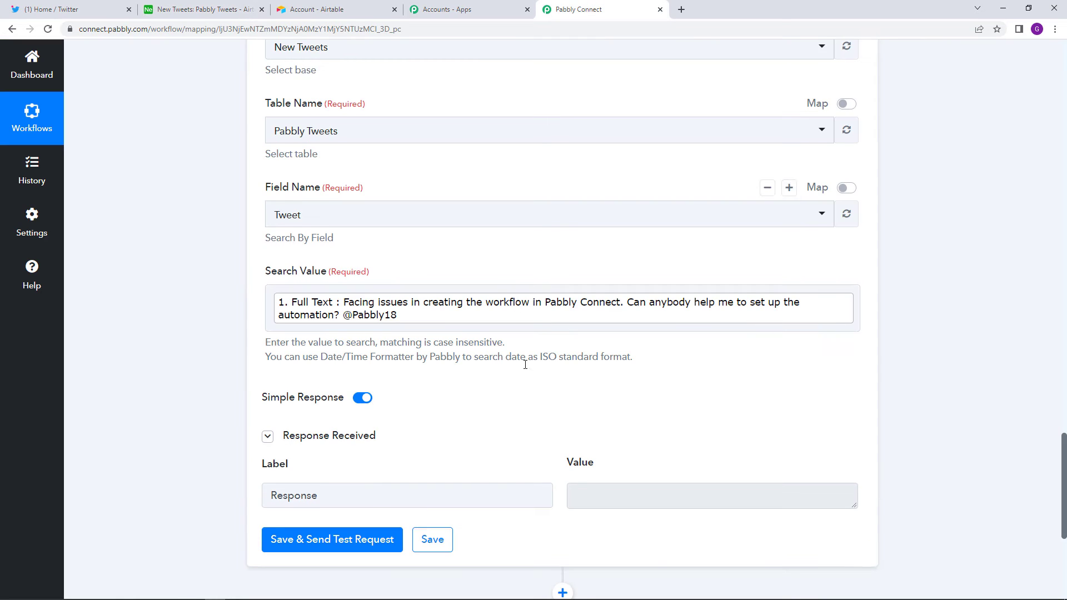
pyautogui.scroll(-4, 525, 367)
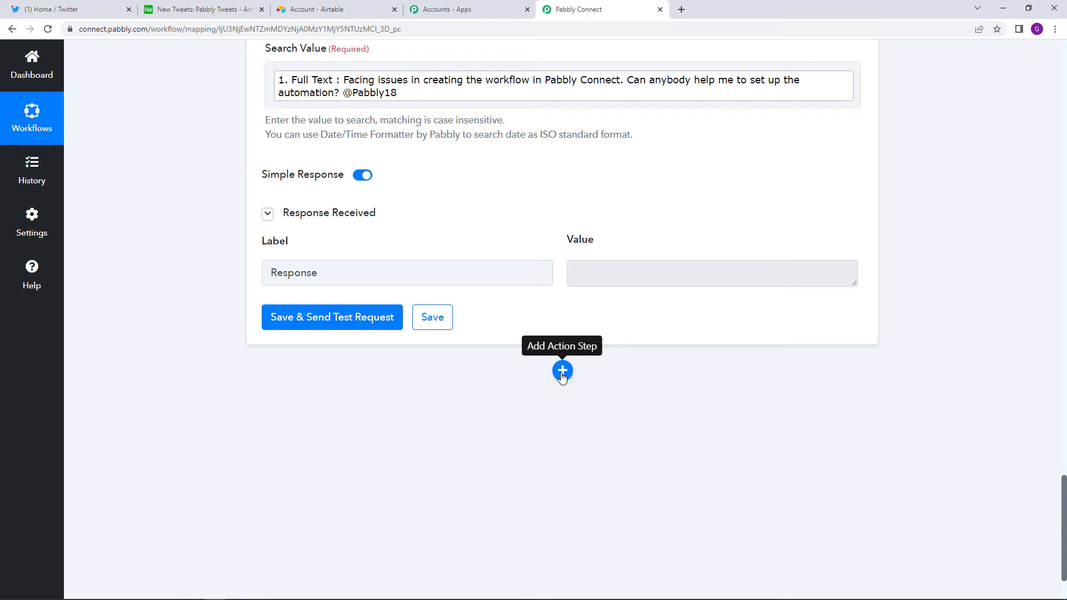
# - Add an Airtable Create Record step using the existing Airtable #10 connection
pyautogui.click(563, 372)
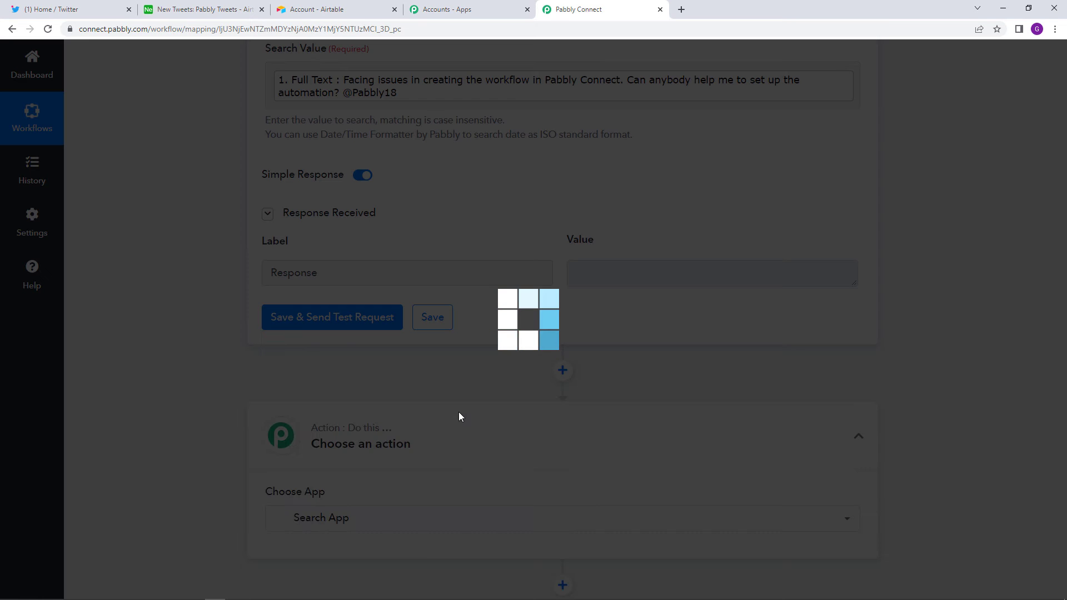
pyautogui.write('a')
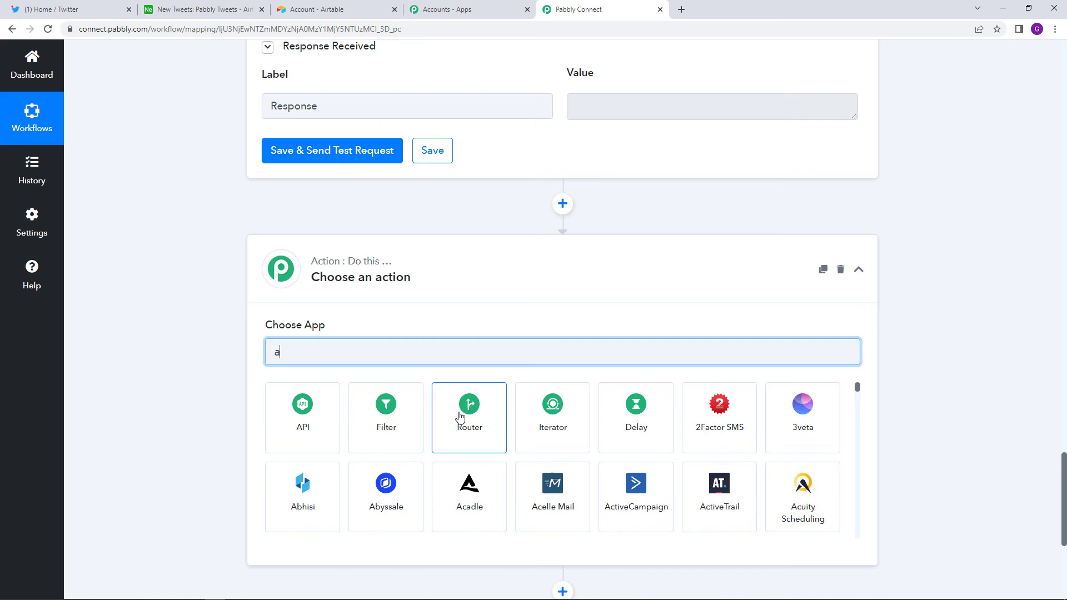
pyautogui.write('irt')
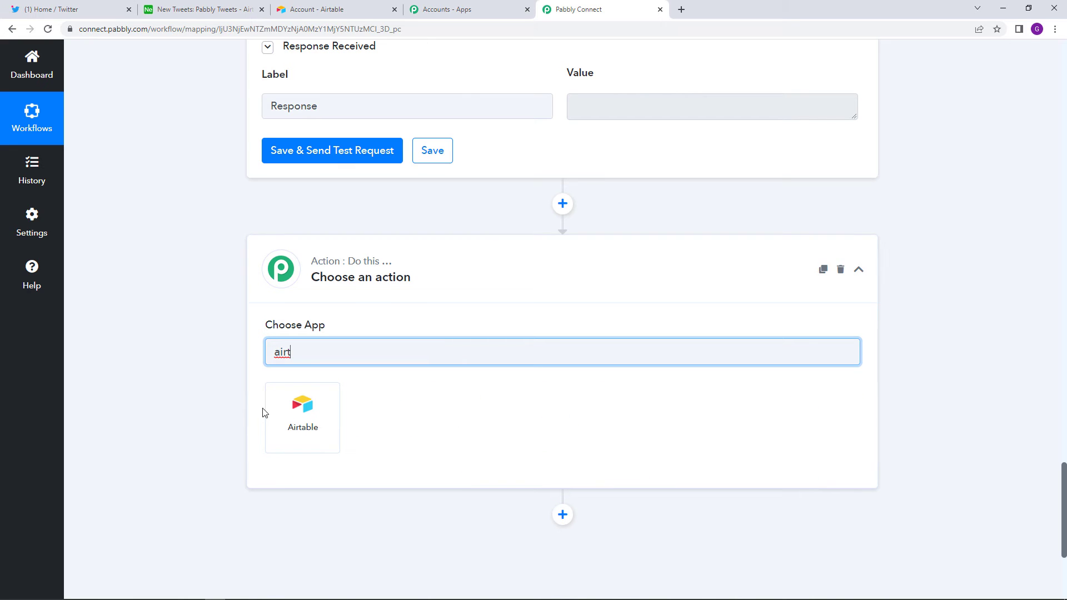
pyautogui.click(273, 411)
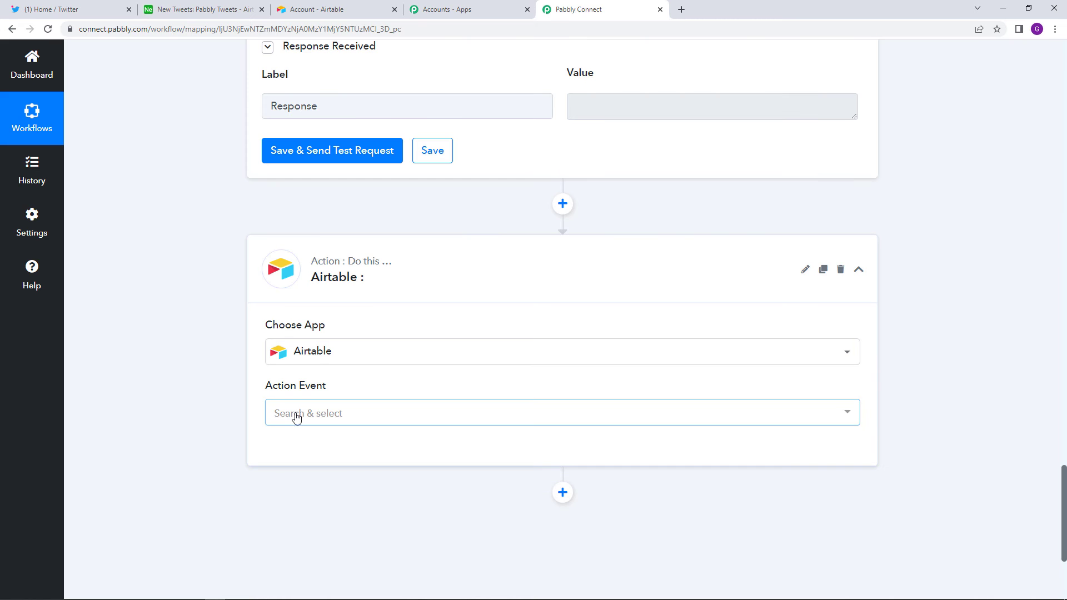
pyautogui.click(311, 415)
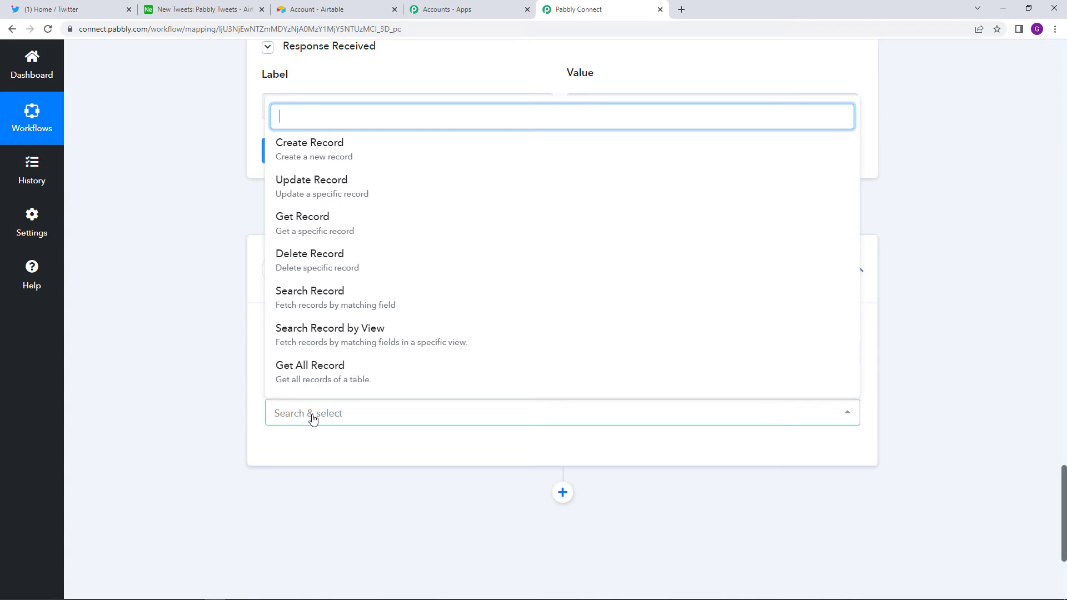
pyautogui.click(381, 156)
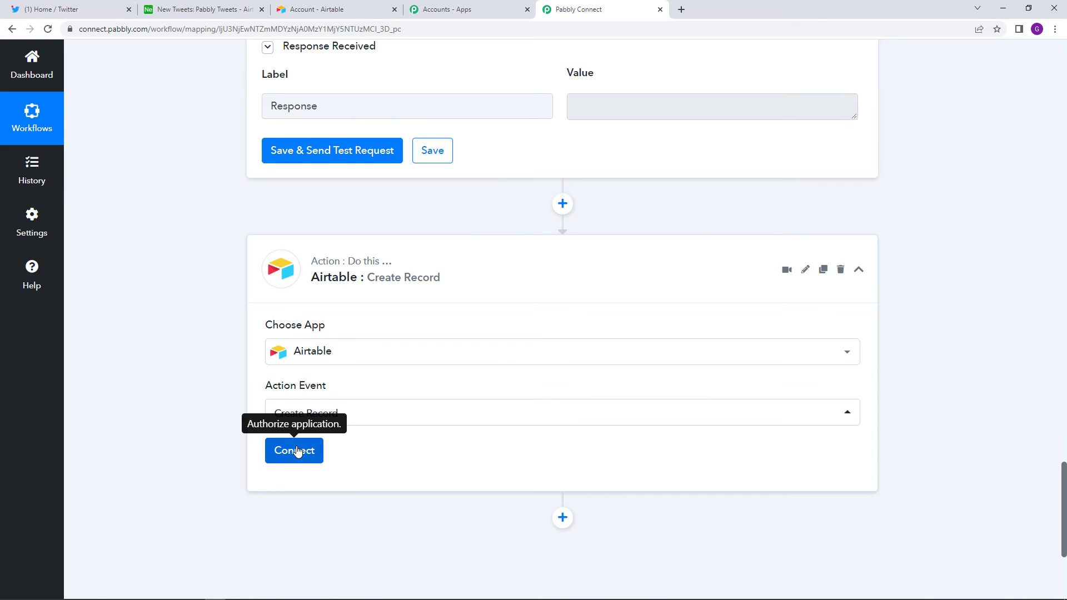
pyautogui.click(297, 451)
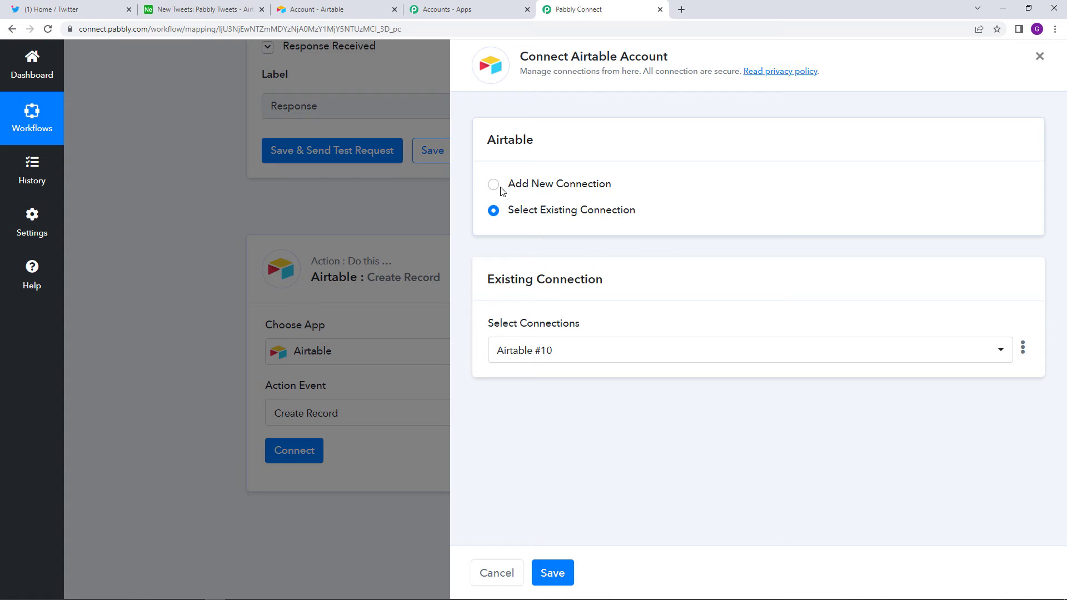
pyautogui.click(552, 573)
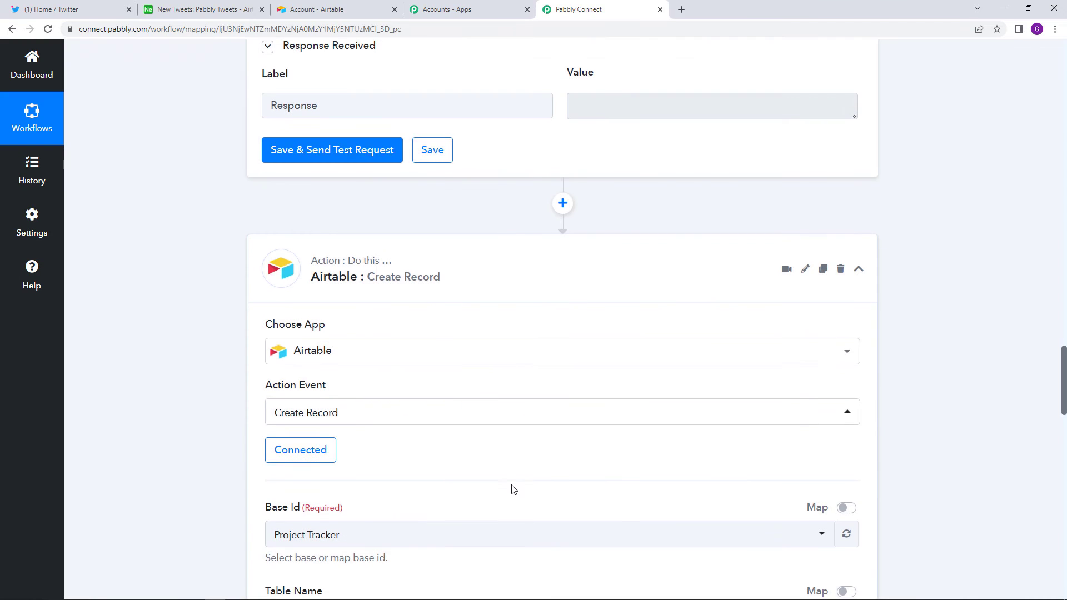
# - Set Base Id to New Tweets so the table loads as Pabbly Tweets
pyautogui.scroll(-3, 520, 484)
pyautogui.scroll(-2, 498, 489)
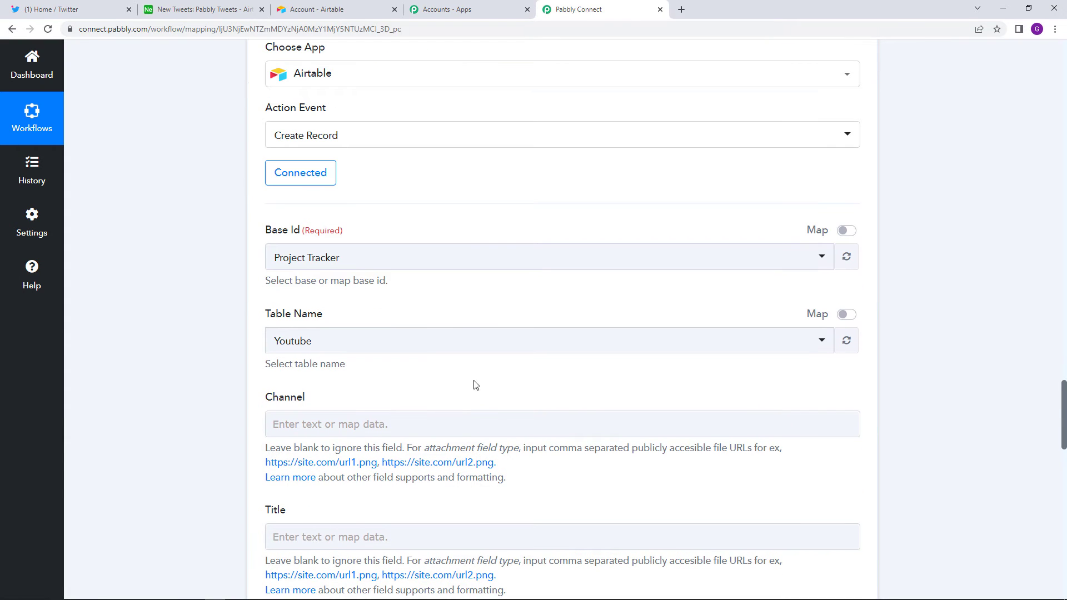
pyautogui.click(444, 256)
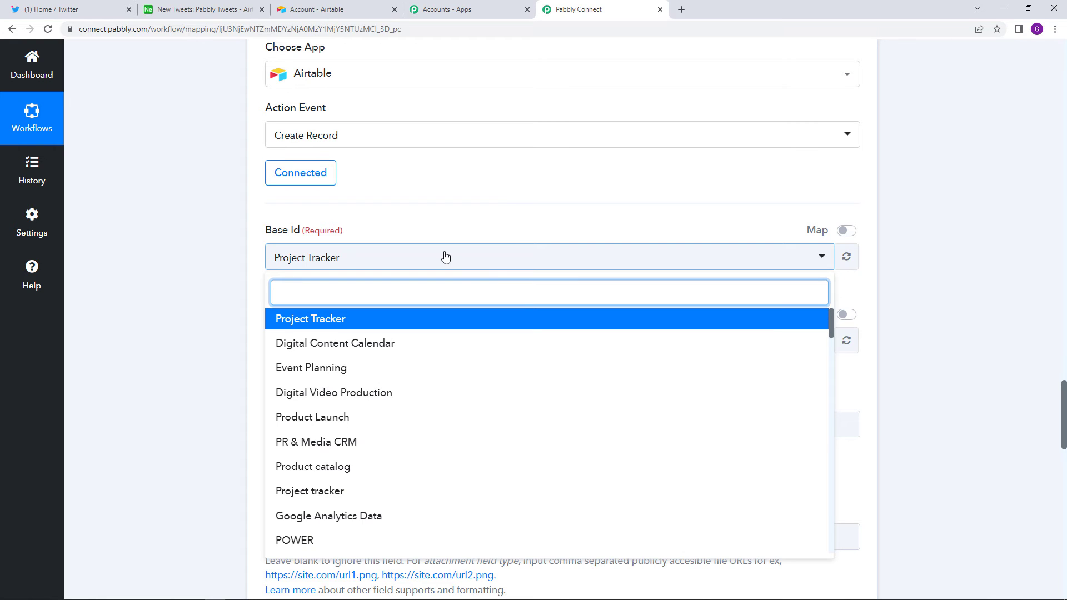
pyautogui.write('new')
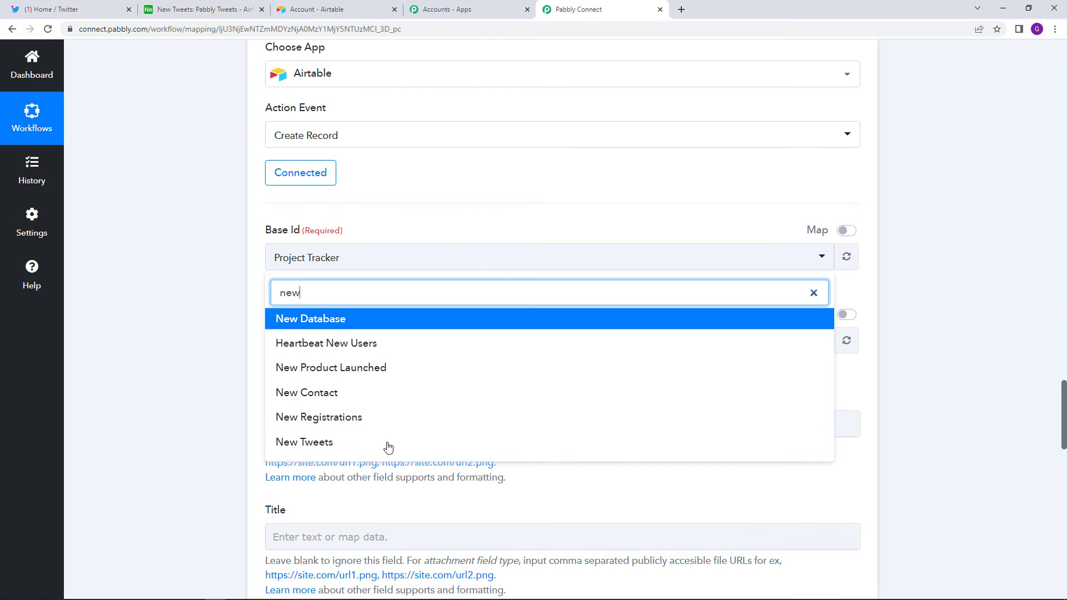
pyautogui.click(388, 443)
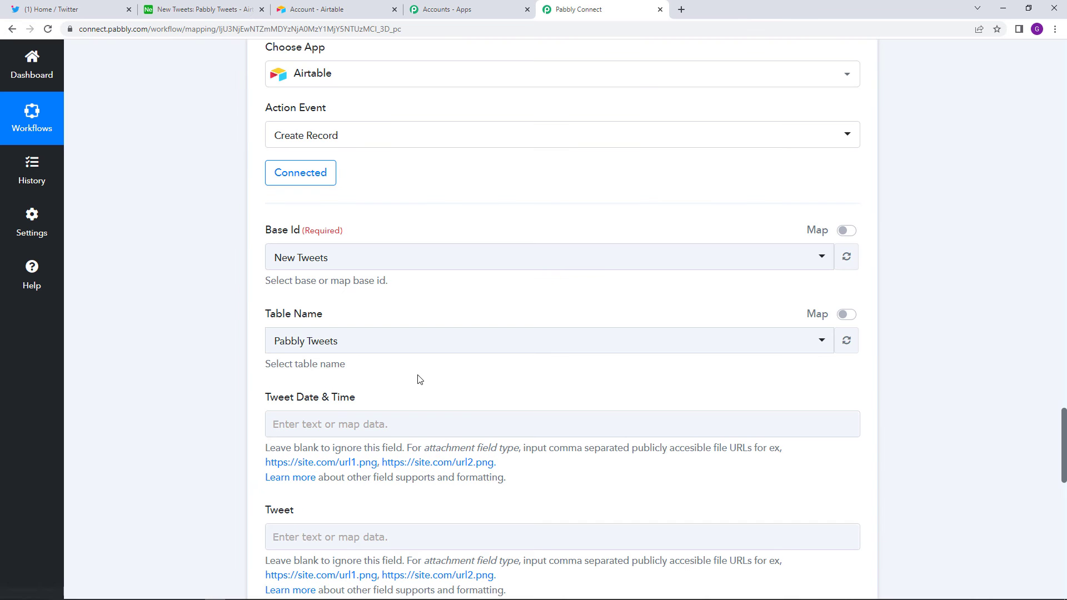
pyautogui.scroll(-1, 422, 380)
# - Map the tweet's Created At into the Tweet Date & Time field
pyautogui.scroll(-1, 431, 383)
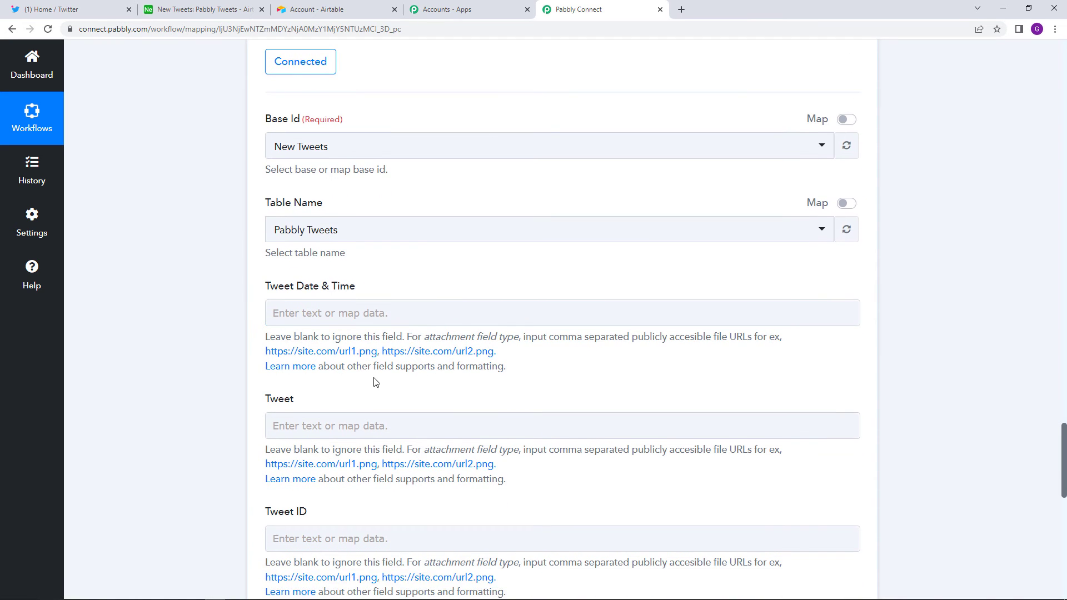
pyautogui.scroll(-1, 377, 381)
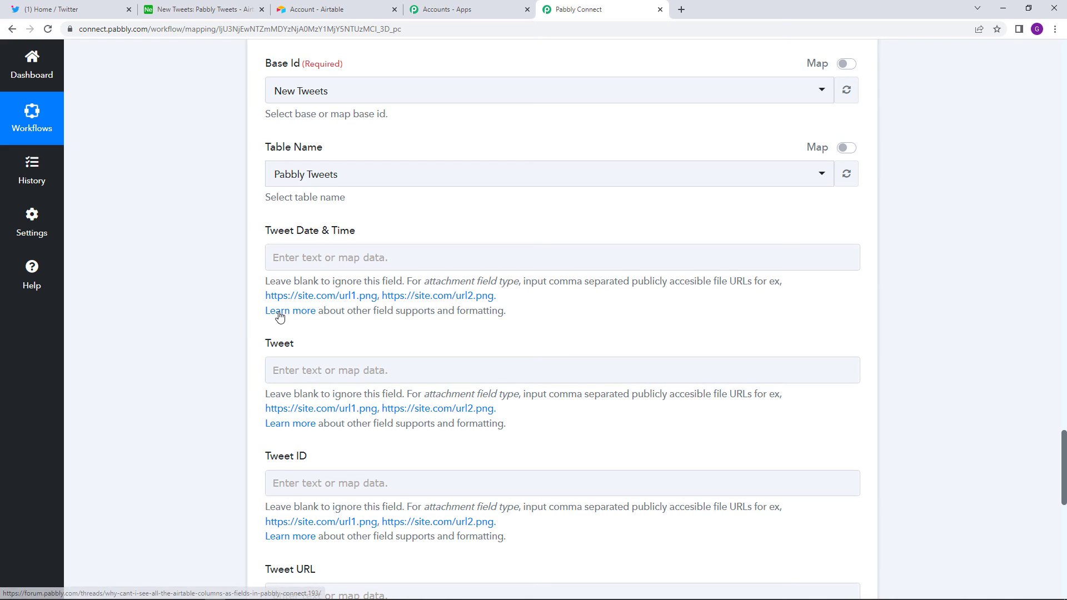
pyautogui.click(327, 257)
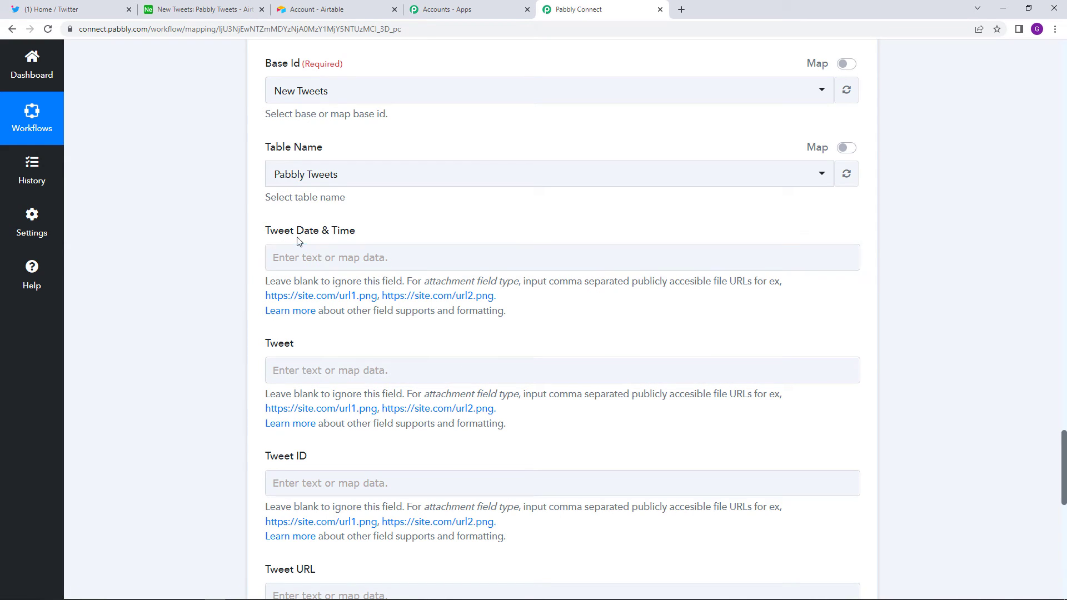
pyautogui.click(355, 258)
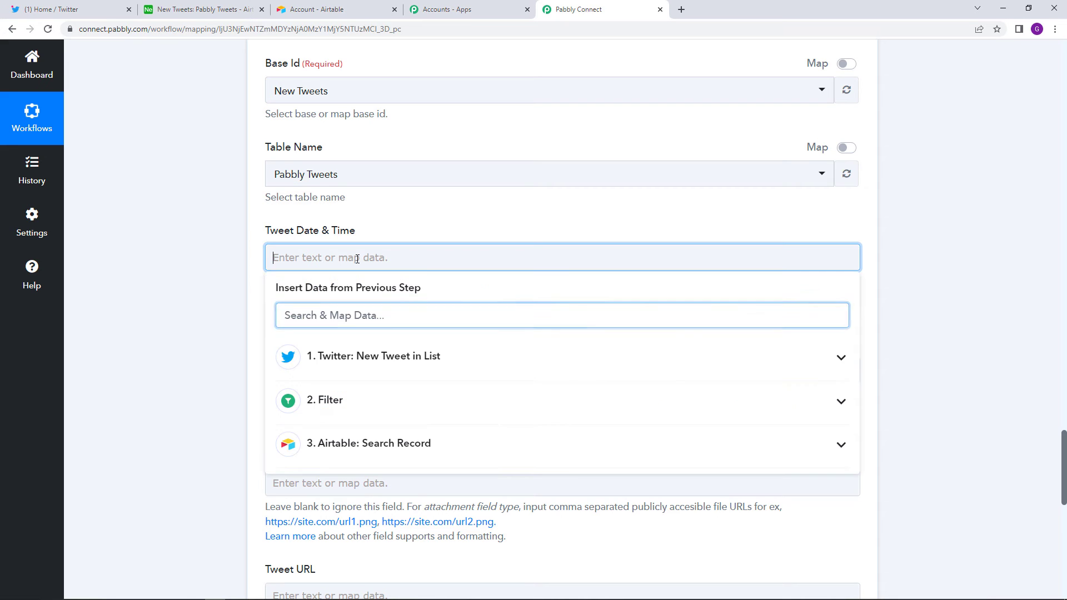
pyautogui.click(417, 357)
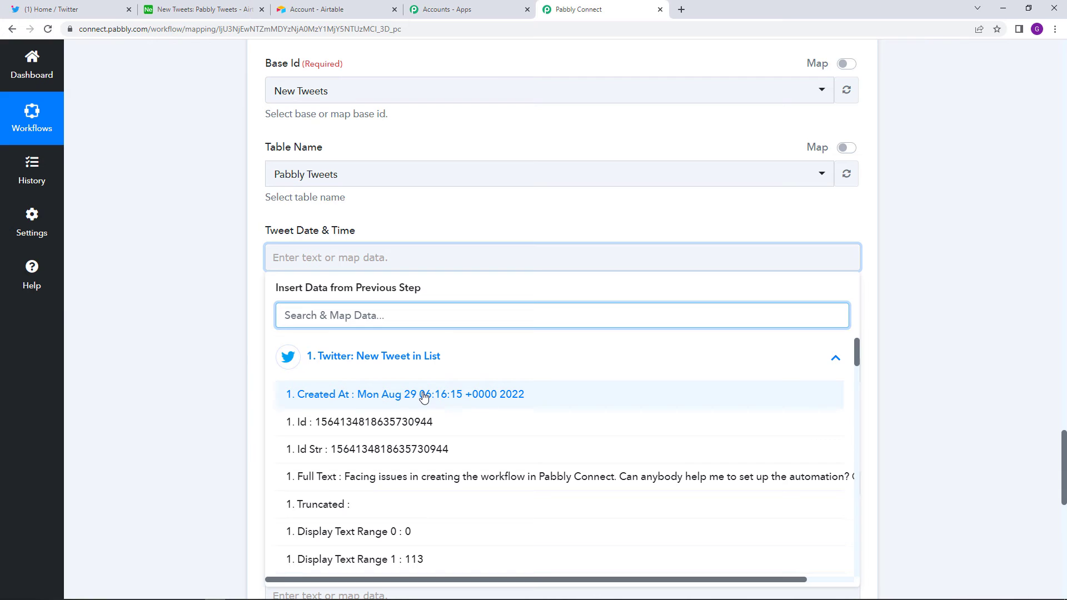
pyautogui.click(424, 395)
pyautogui.scroll(-2, 455, 239)
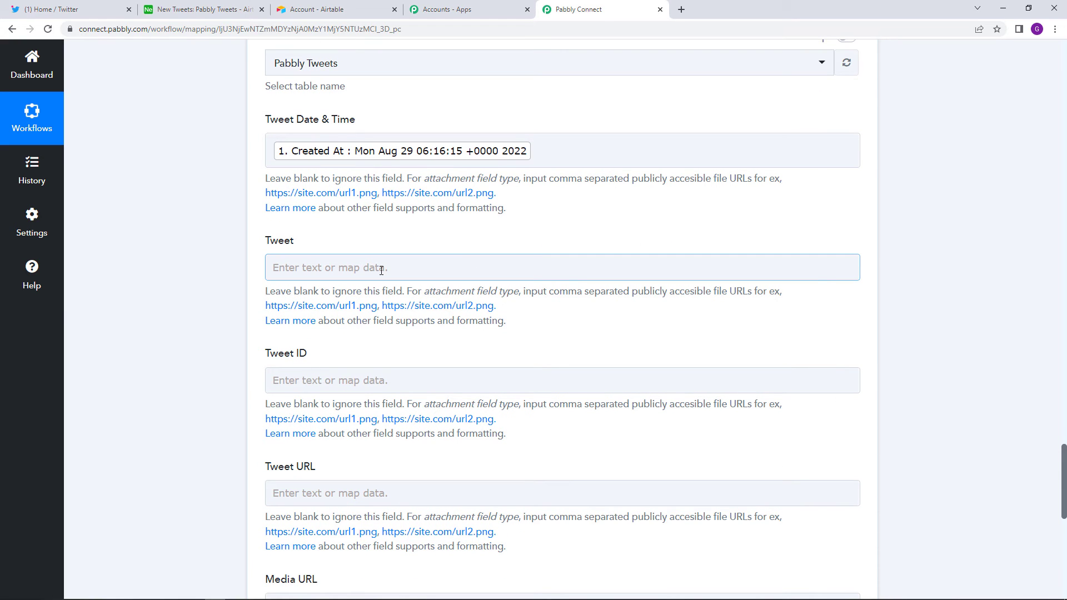
# - Map the tweet's Full Text into the Tweet field
pyautogui.click(371, 265)
pyautogui.click(417, 367)
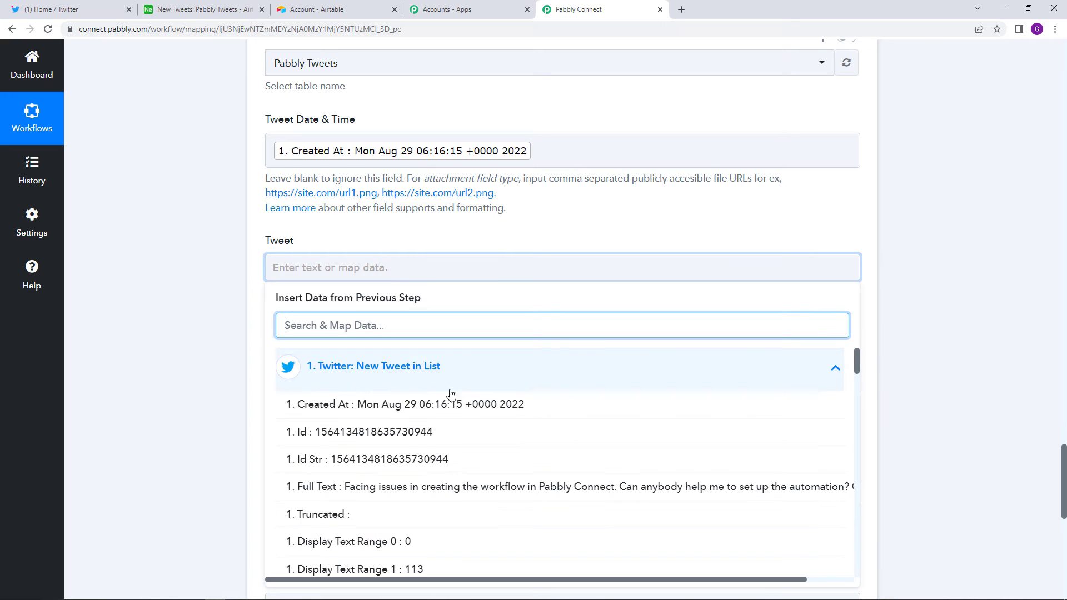
pyautogui.click(422, 486)
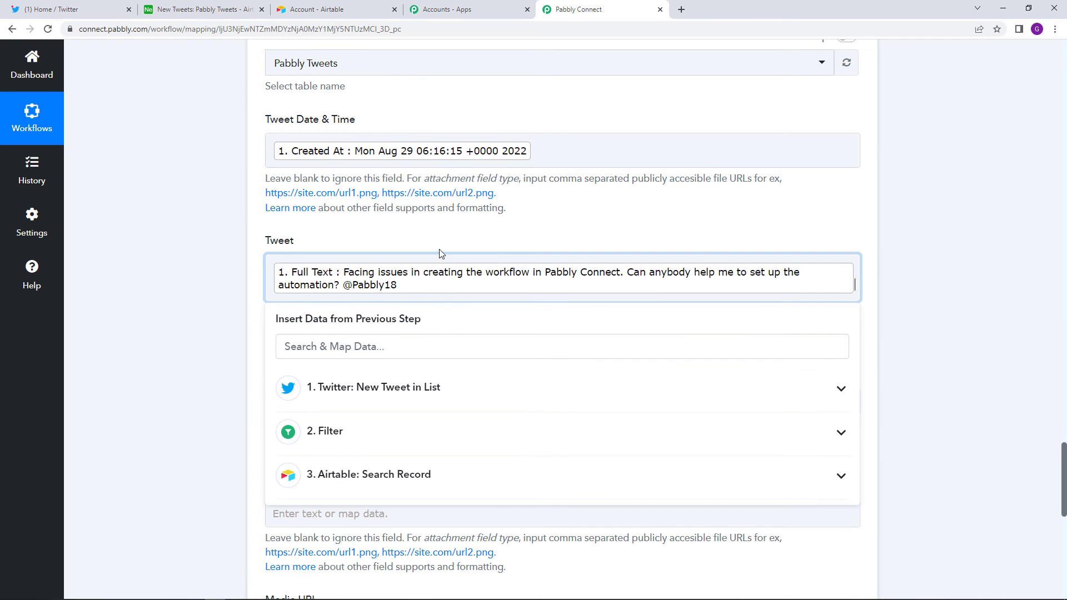
pyautogui.moveTo(440, 253); pyautogui.dragTo(443, 238)
pyautogui.scroll(-1, 443, 239)
pyautogui.click(409, 329)
pyautogui.scroll(-2, 408, 330)
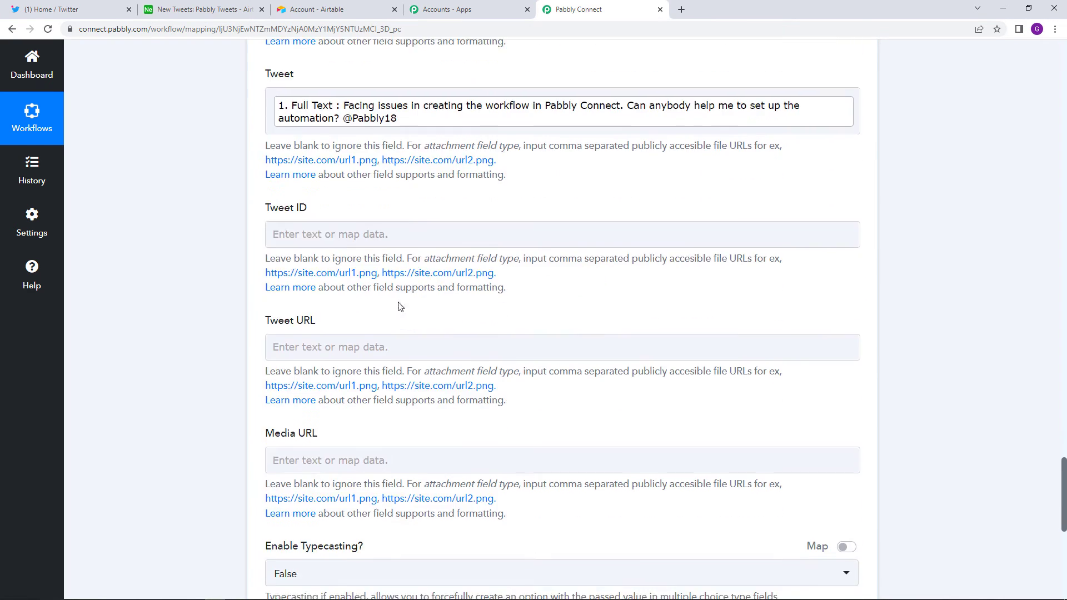
# - Map the tweet's Id into the Tweet ID field
pyautogui.click(411, 234)
pyautogui.click(395, 335)
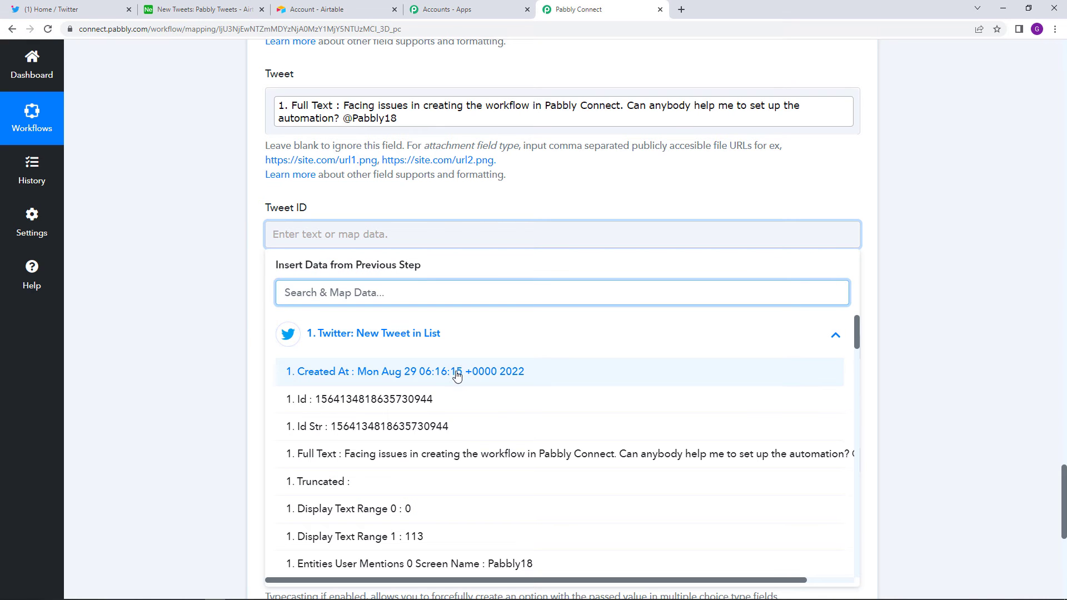
pyautogui.click(428, 400)
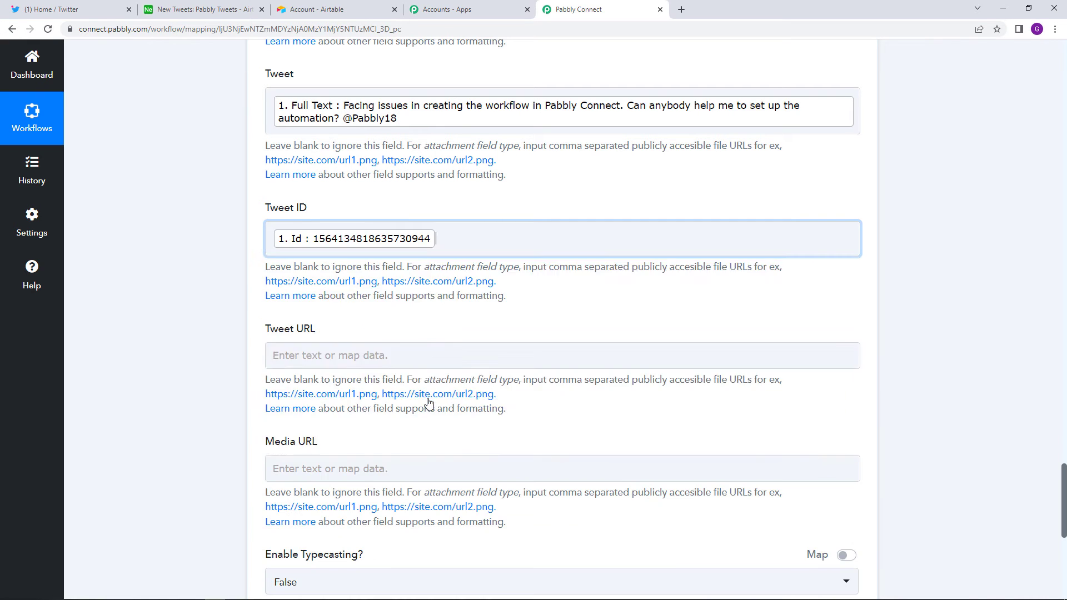
pyautogui.scroll(-3, 450, 293)
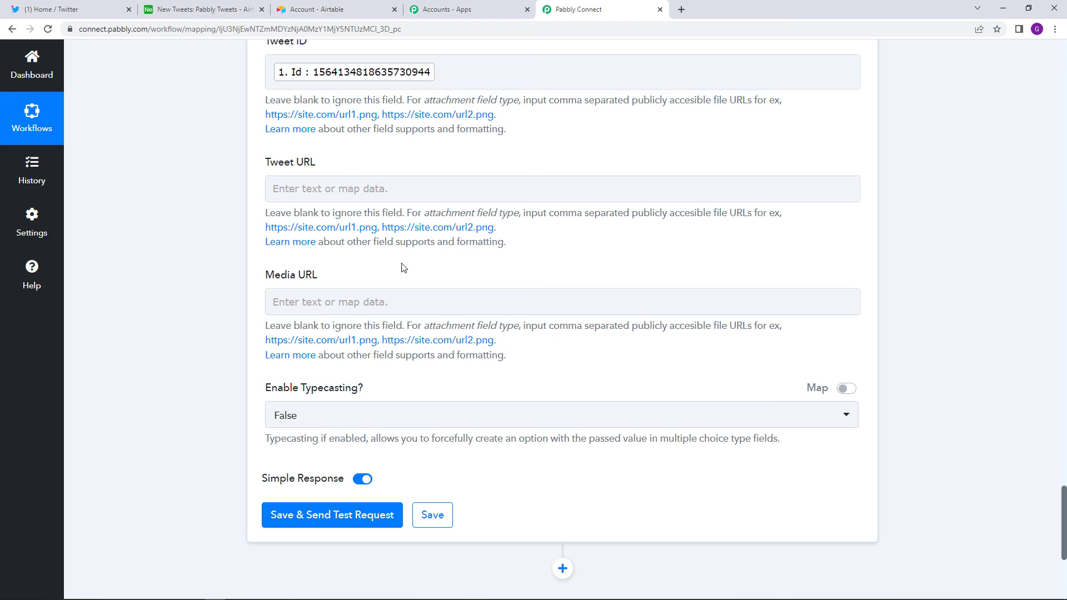
pyautogui.click(345, 181)
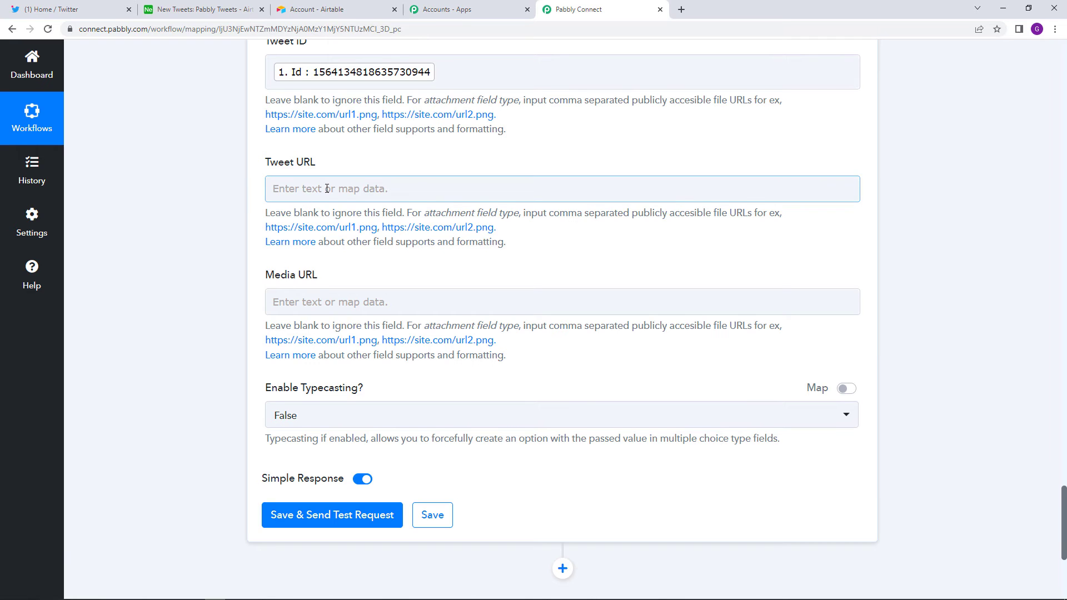
pyautogui.scroll(6, 327, 188)
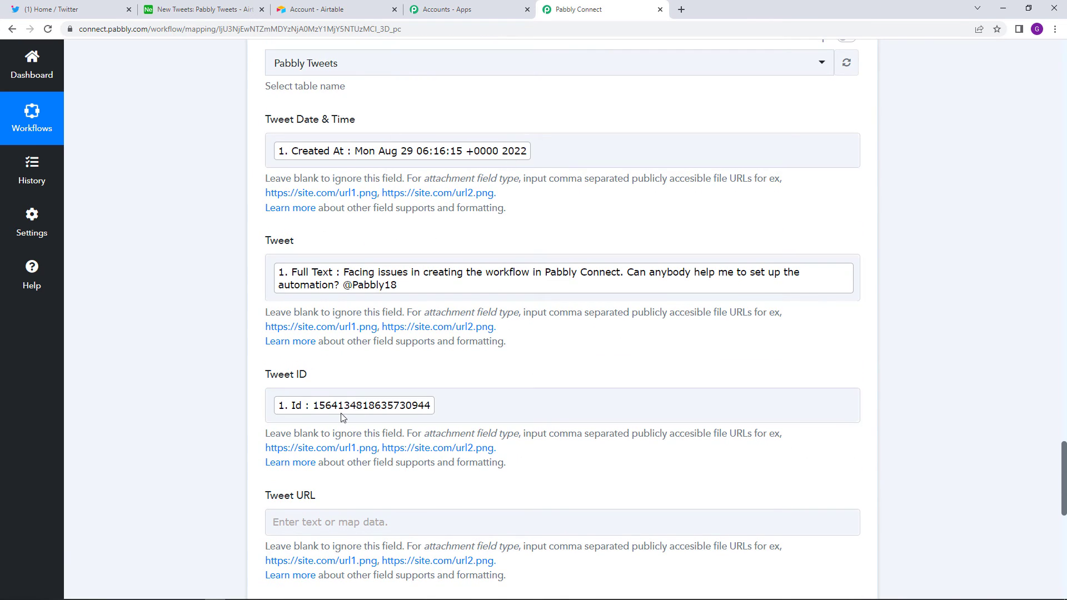
pyautogui.scroll(-8, 372, 367)
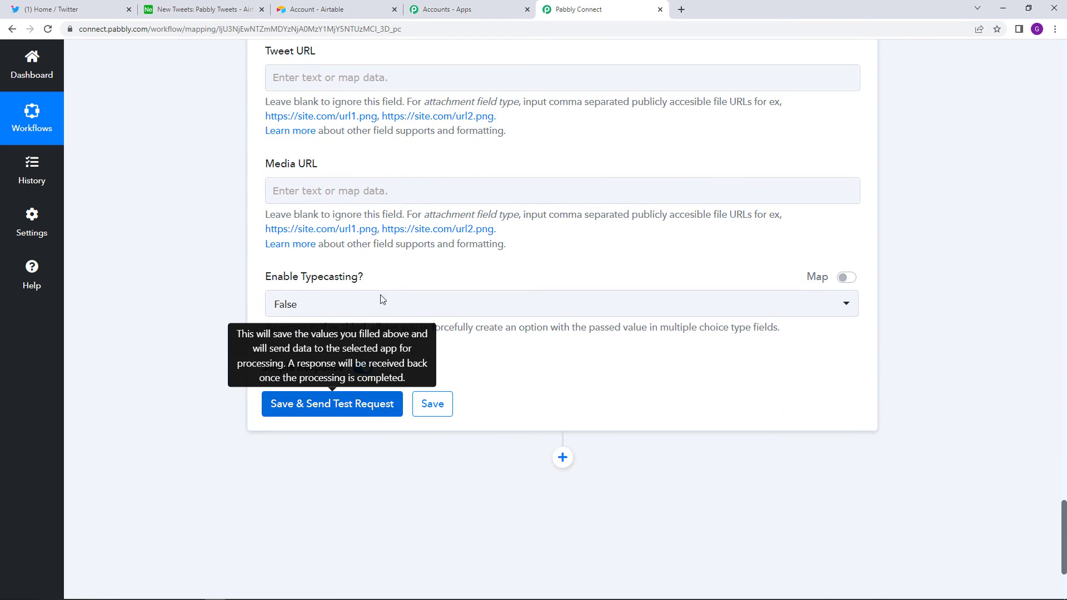
# - Check the New Tweets table in Airtable, then return to the workflow's Airtable action
pyautogui.click(323, 10)
pyautogui.click(183, 8)
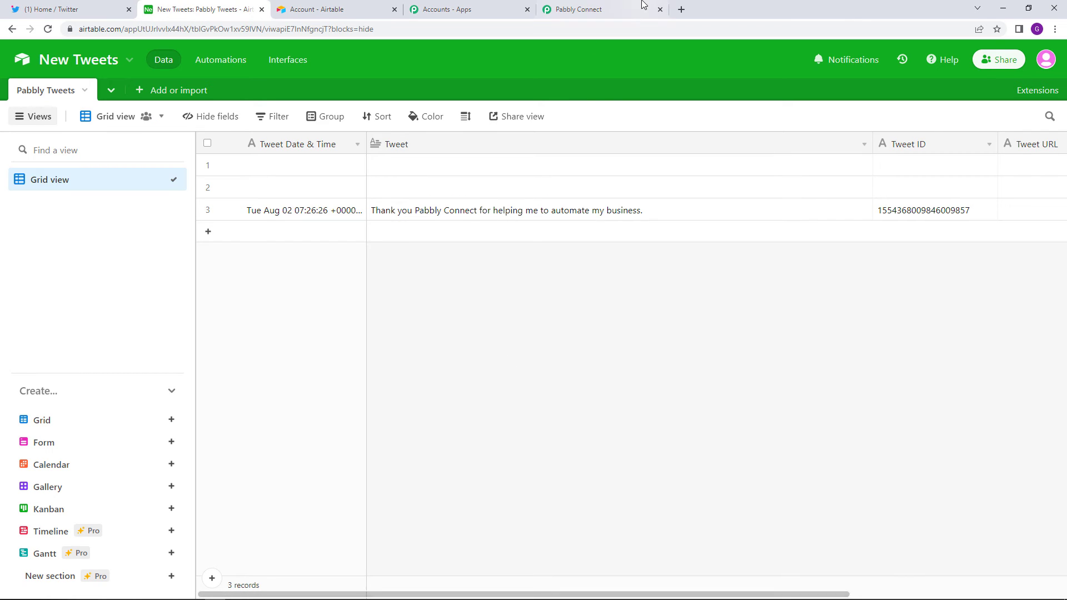
pyautogui.click(617, 9)
# - Save the field mapping and send a test record, reviewing the returned record details
pyautogui.click(331, 414)
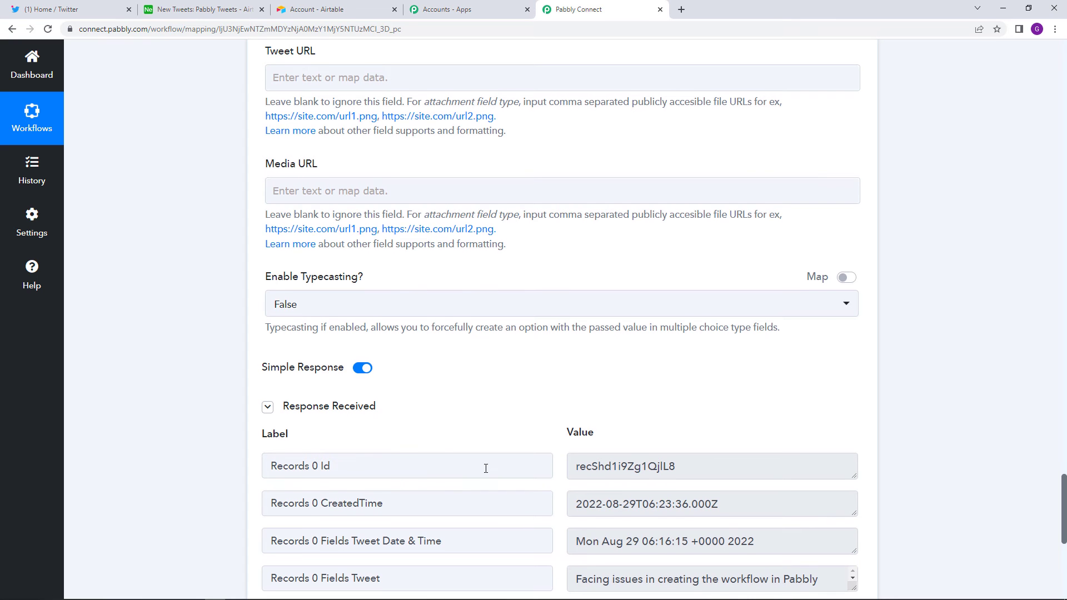
pyautogui.scroll(-1, 486, 468)
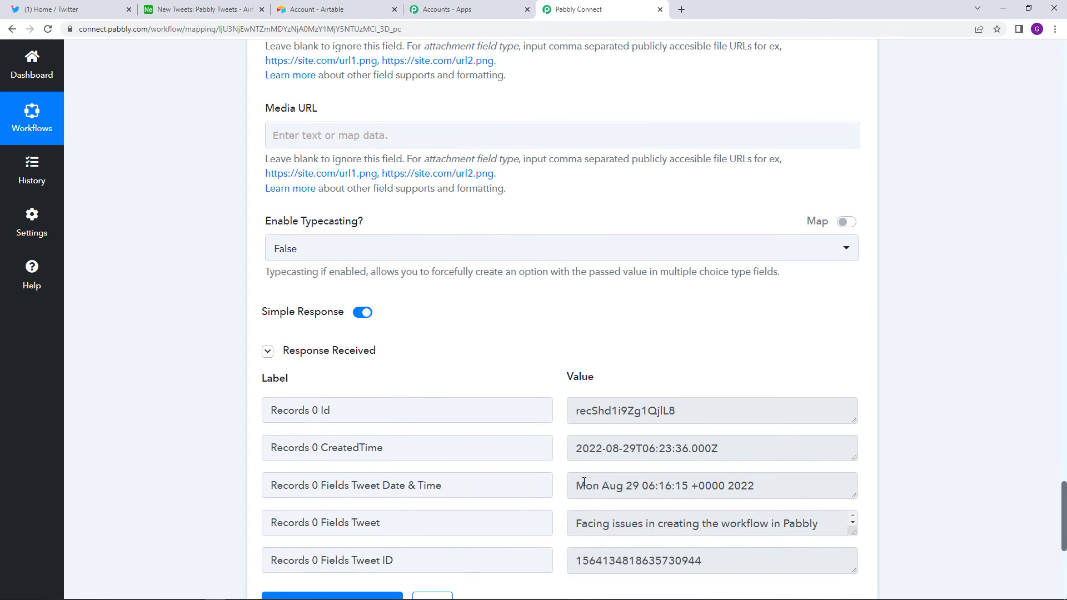
pyautogui.click(211, 9)
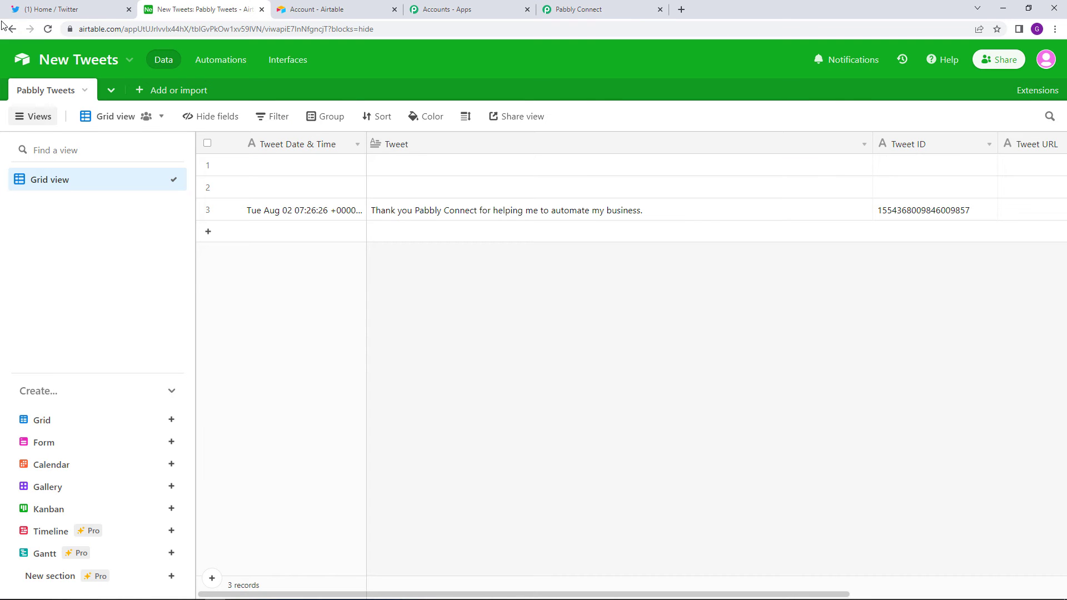
# - Reload the Pabbly Tweets table to confirm the help-request tweet appears as a fourth row
pyautogui.click(47, 29)
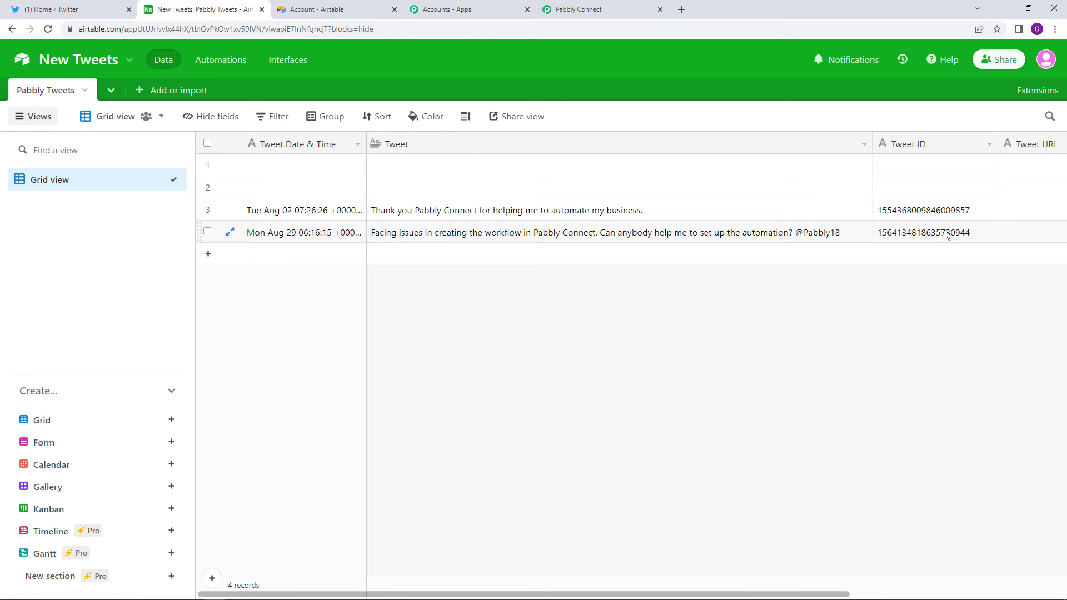
pyautogui.click(587, 6)
pyautogui.scroll(-3, 446, 451)
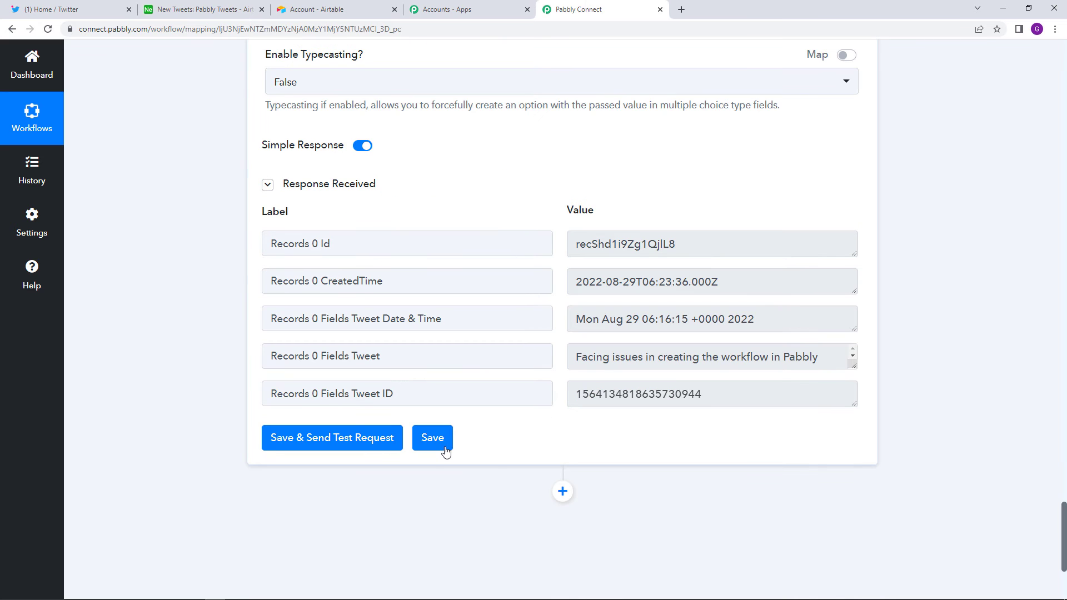
# - Save the Airtable action settings and dismiss the Data Saved Successfully confirmation
pyautogui.click(445, 449)
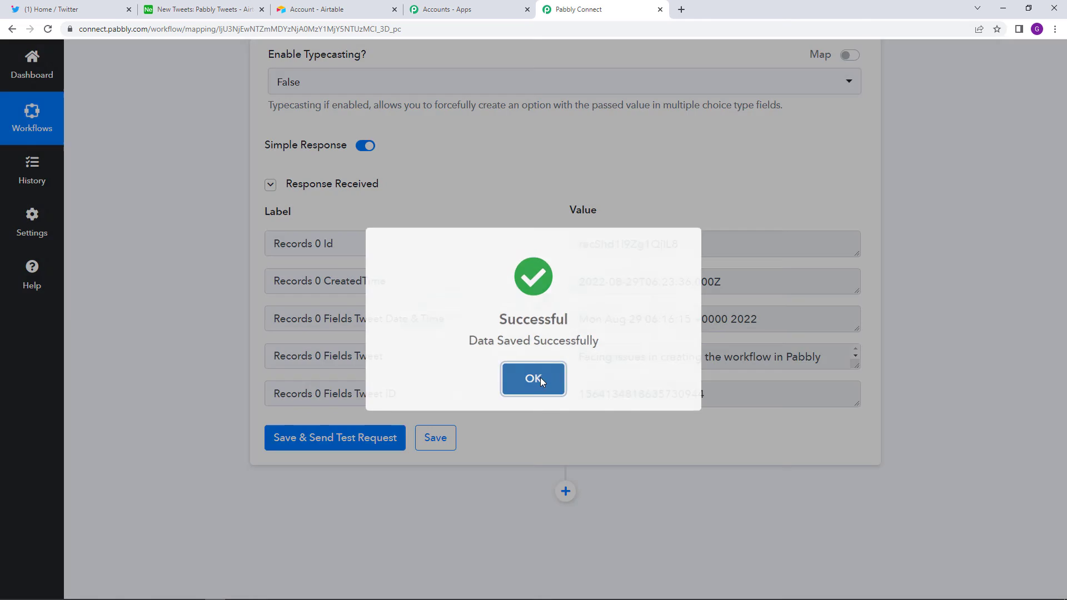
pyautogui.click(540, 379)
pyautogui.scroll(15, 642, 429)
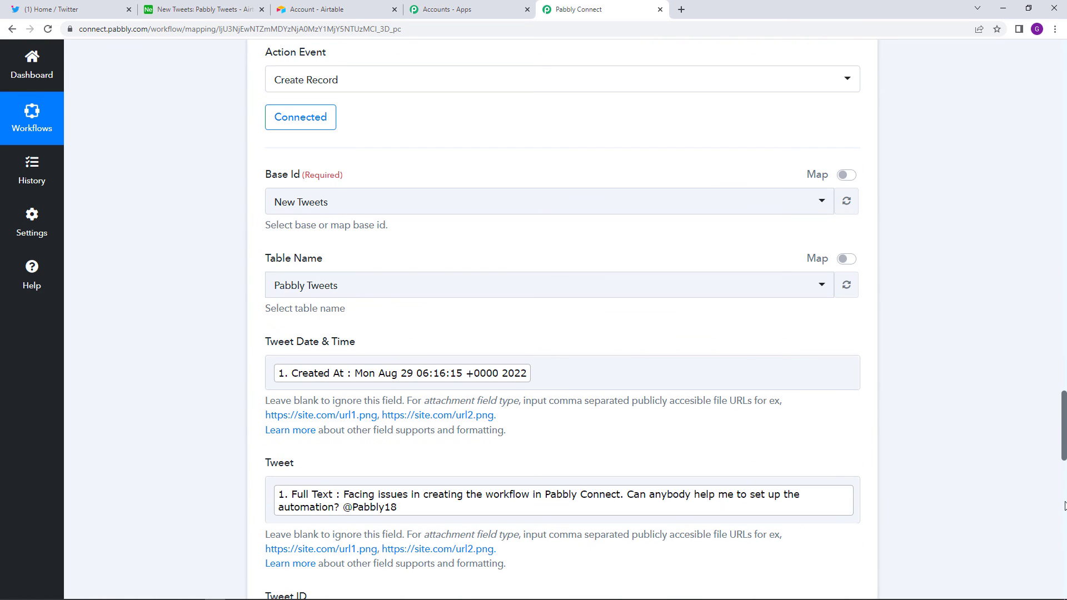
pyautogui.scroll(15, 1049, 252)
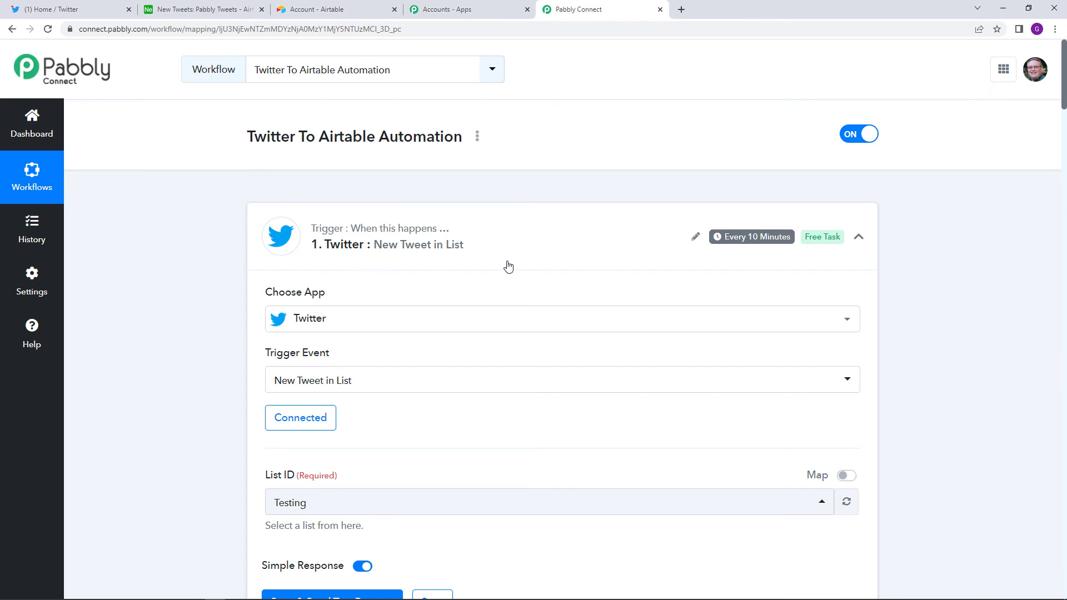
# - Switch Twitter to a different logged-in account
pyautogui.click(51, 9)
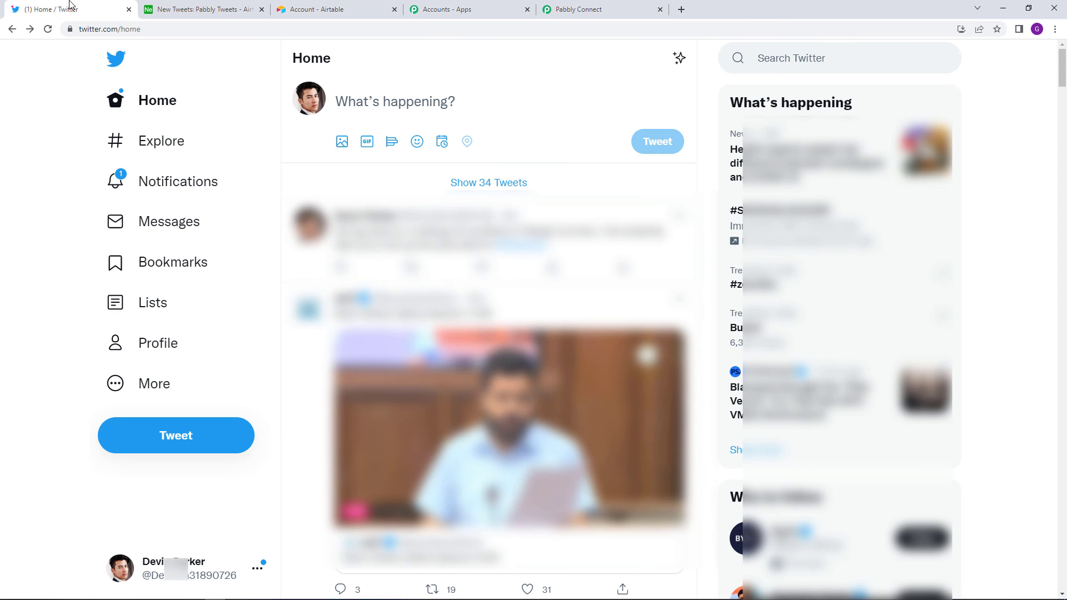
pyautogui.click(113, 567)
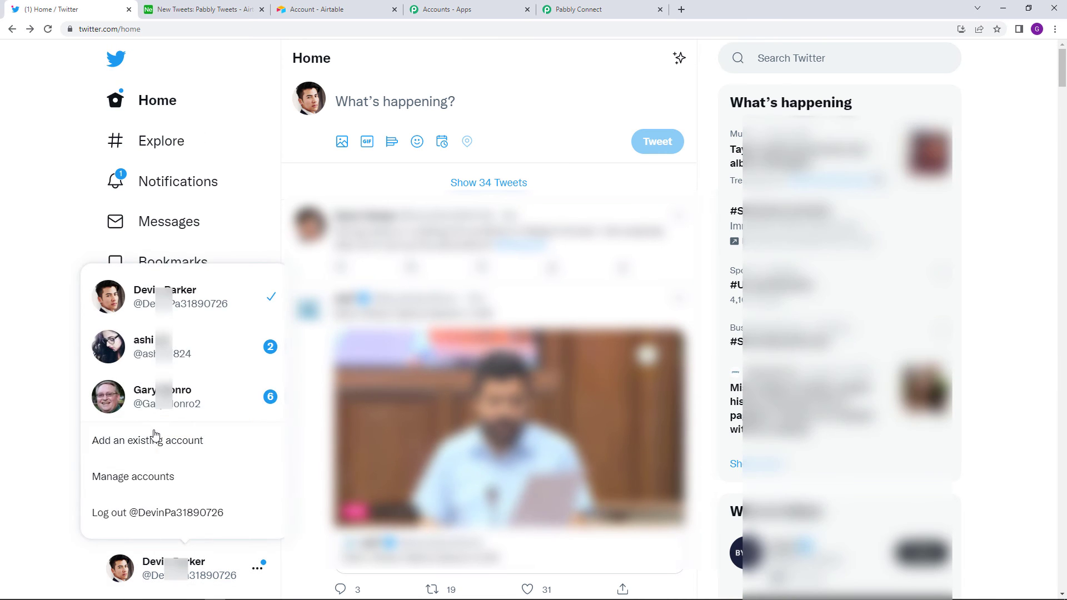
pyautogui.click(154, 410)
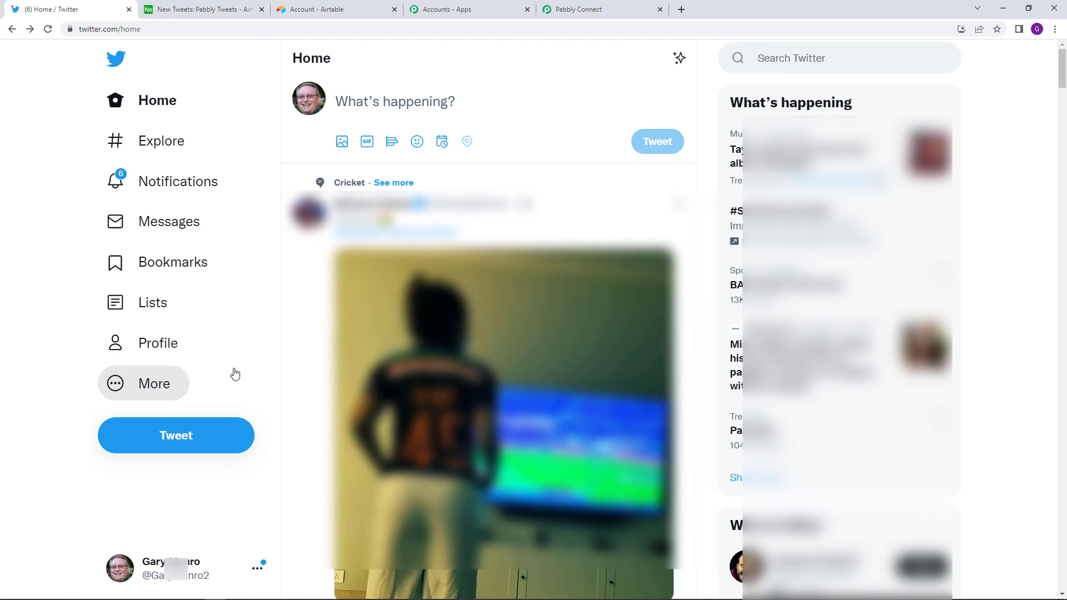
# - Post the tweet 'Thank You Pabbly Connect for the help to automate.'
pyautogui.click(208, 444)
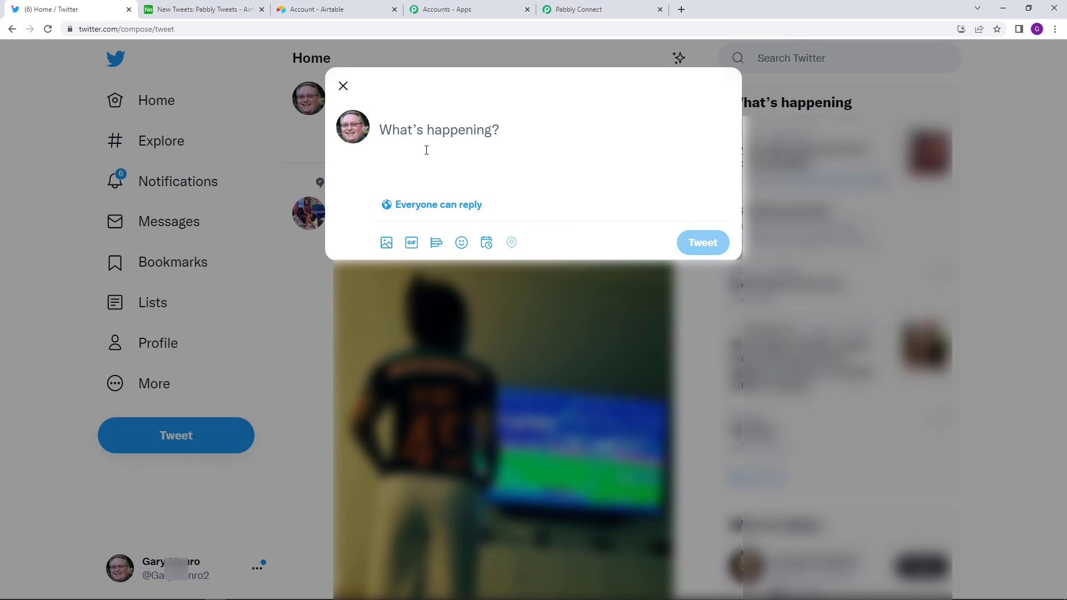
pyautogui.write('Th')
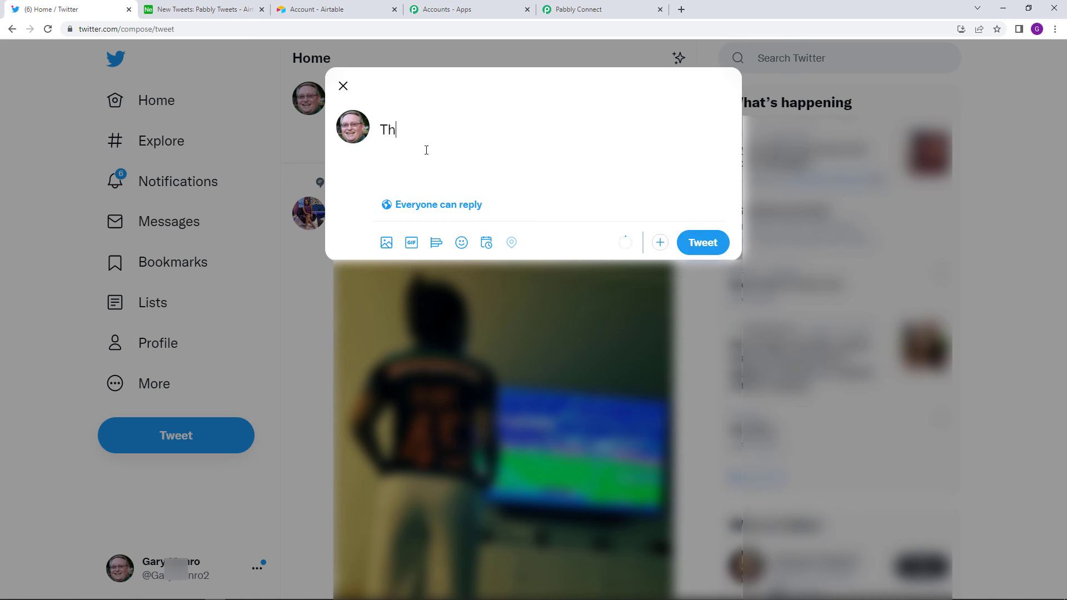
pyautogui.write('aj')
pyautogui.press('BackSpace')
pyautogui.write('nk YO')
pyautogui.write('Pabbly ')
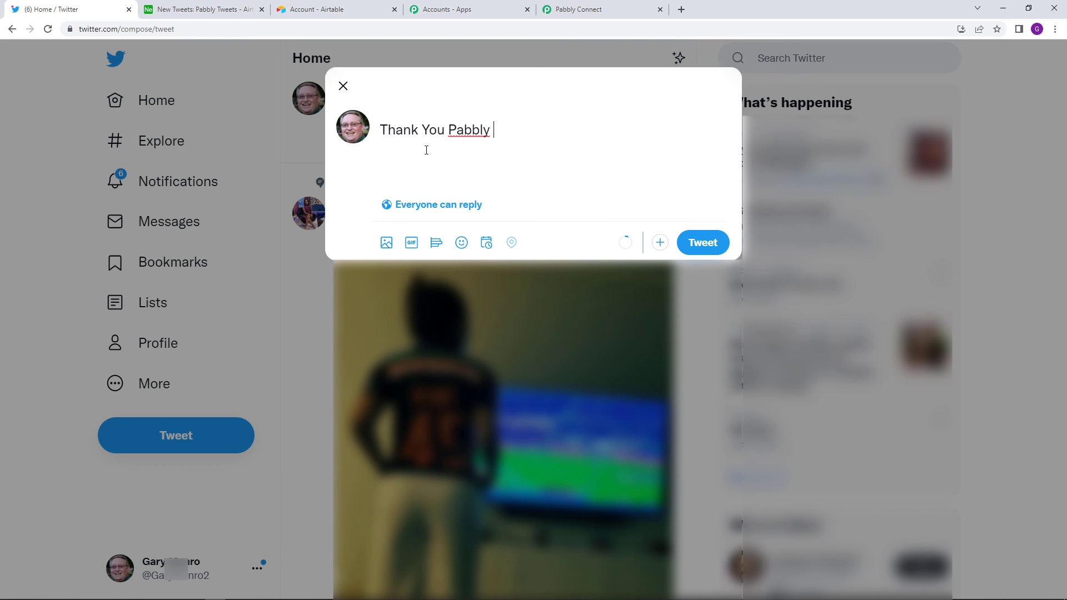
pyautogui.write('Connect for the help')
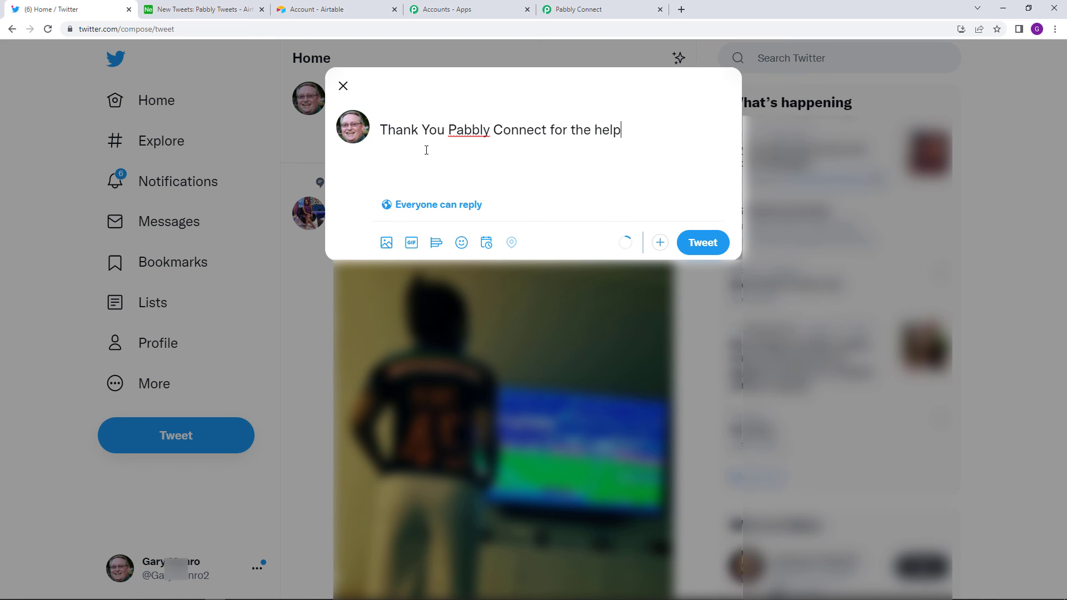
pyautogui.write(' to automate.')
pyautogui.click(708, 242)
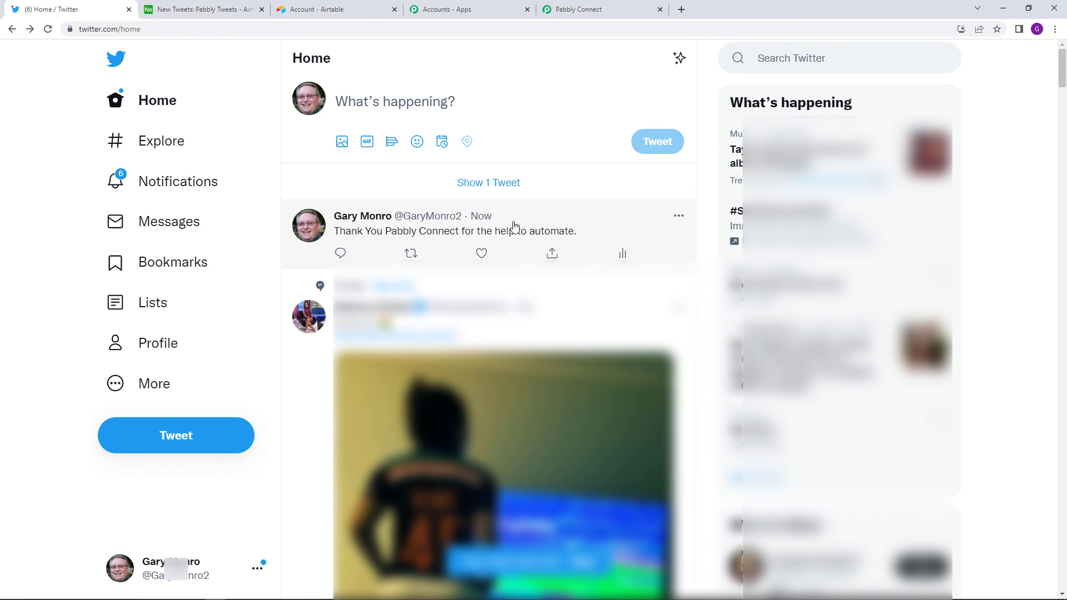
# - Reload the Airtable New Tweets table to see the thank-you tweet added as the fifth record
pyautogui.click(627, 9)
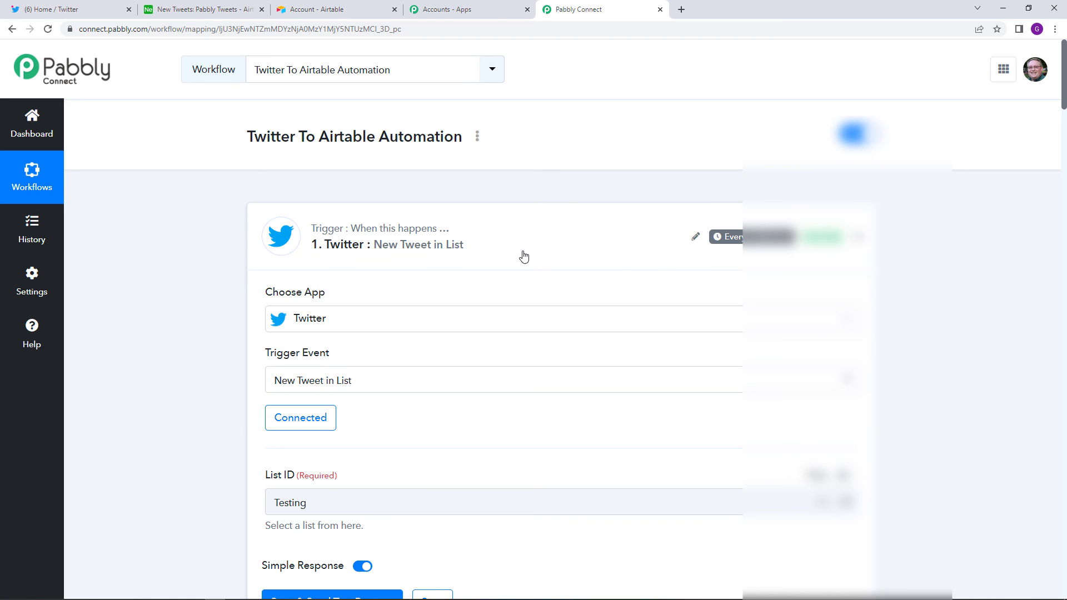
pyautogui.click(324, 7)
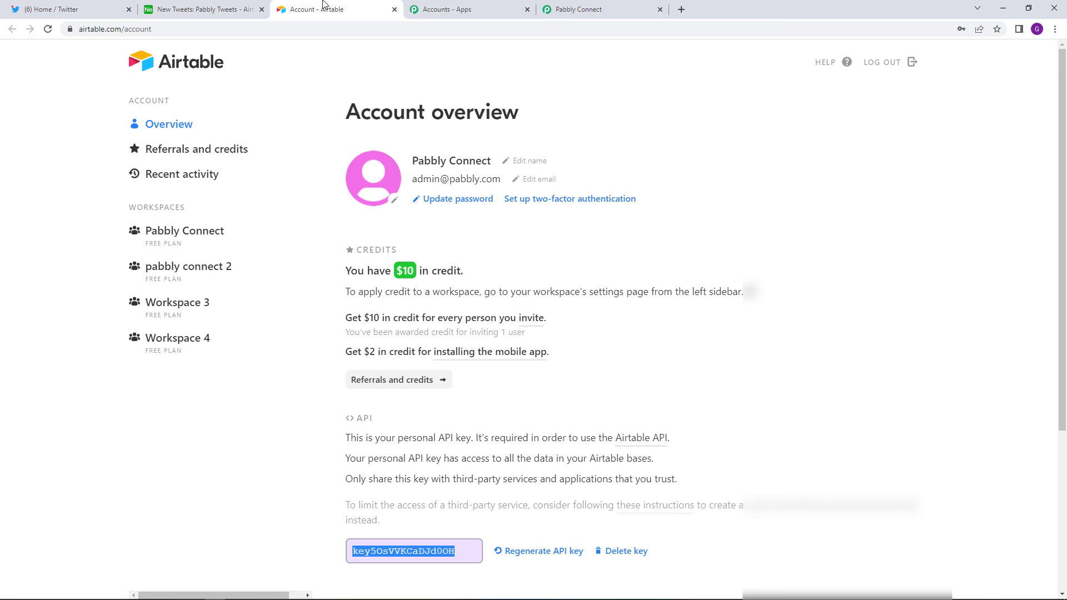
pyautogui.click(203, 9)
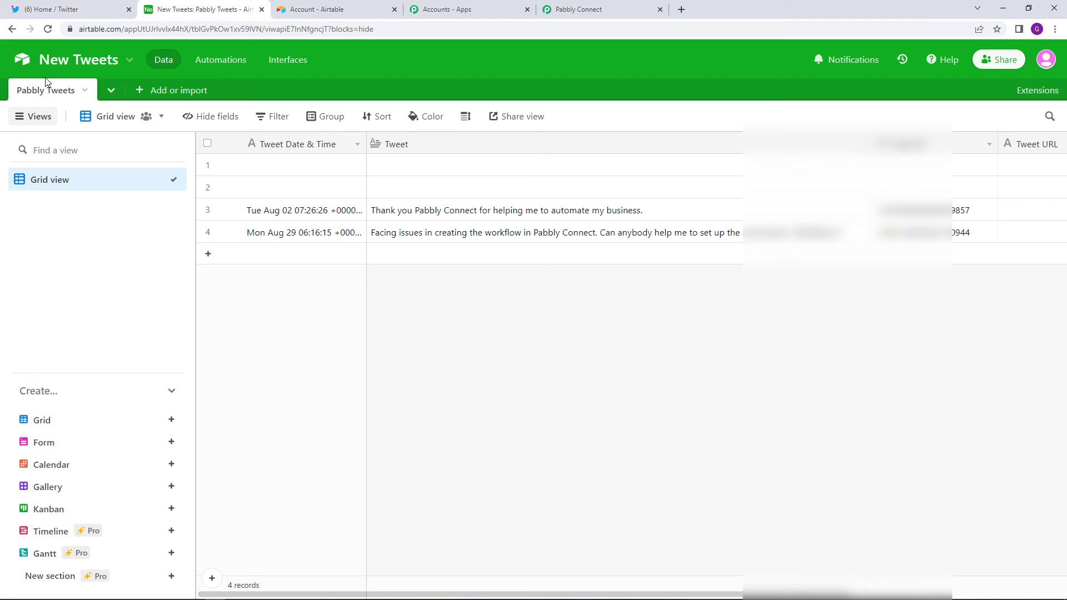
pyautogui.click(47, 32)
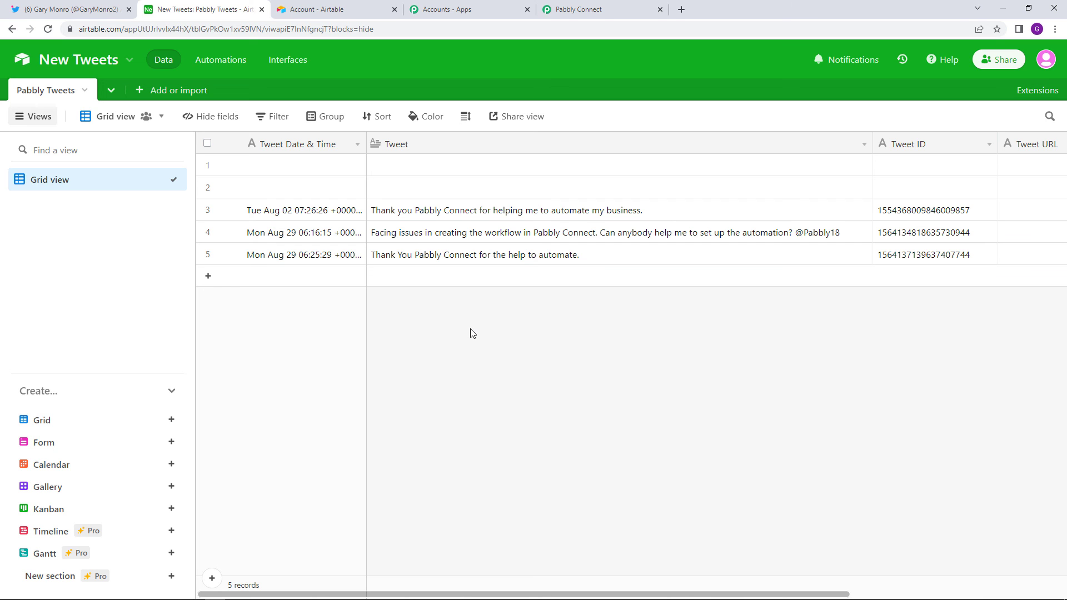
# - Generate a share link for the Twitter To Airtable Automation workflow from its options menu
pyautogui.click(611, 7)
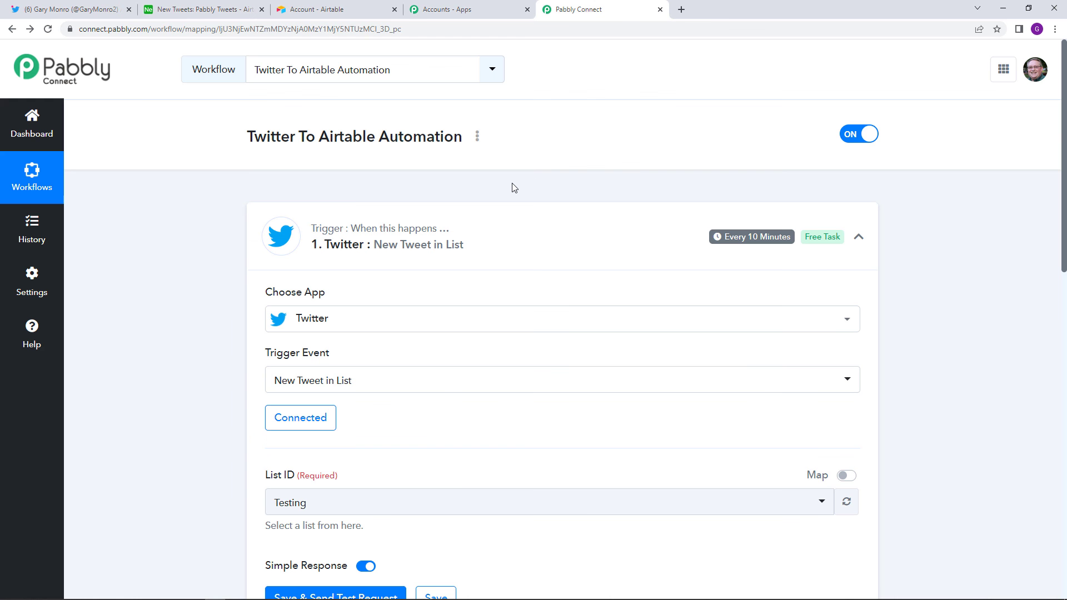
pyautogui.click(476, 140)
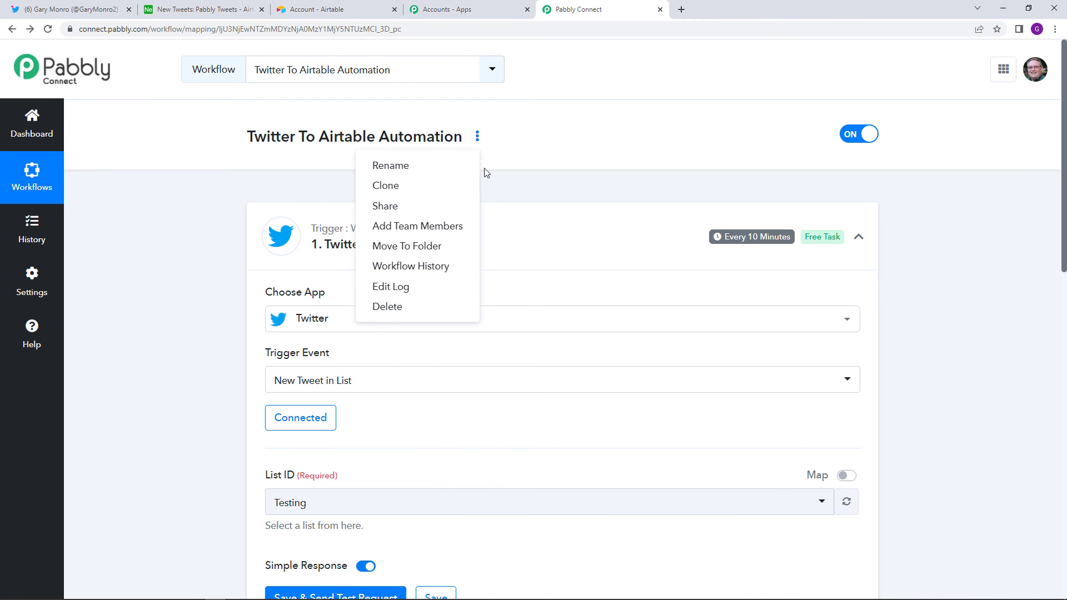
pyautogui.click(450, 212)
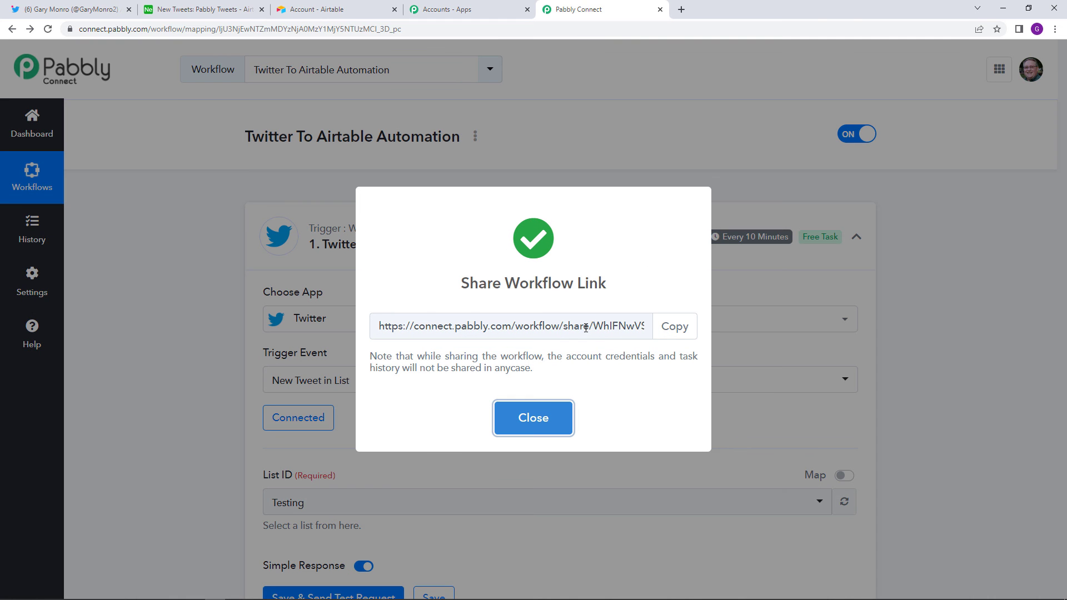